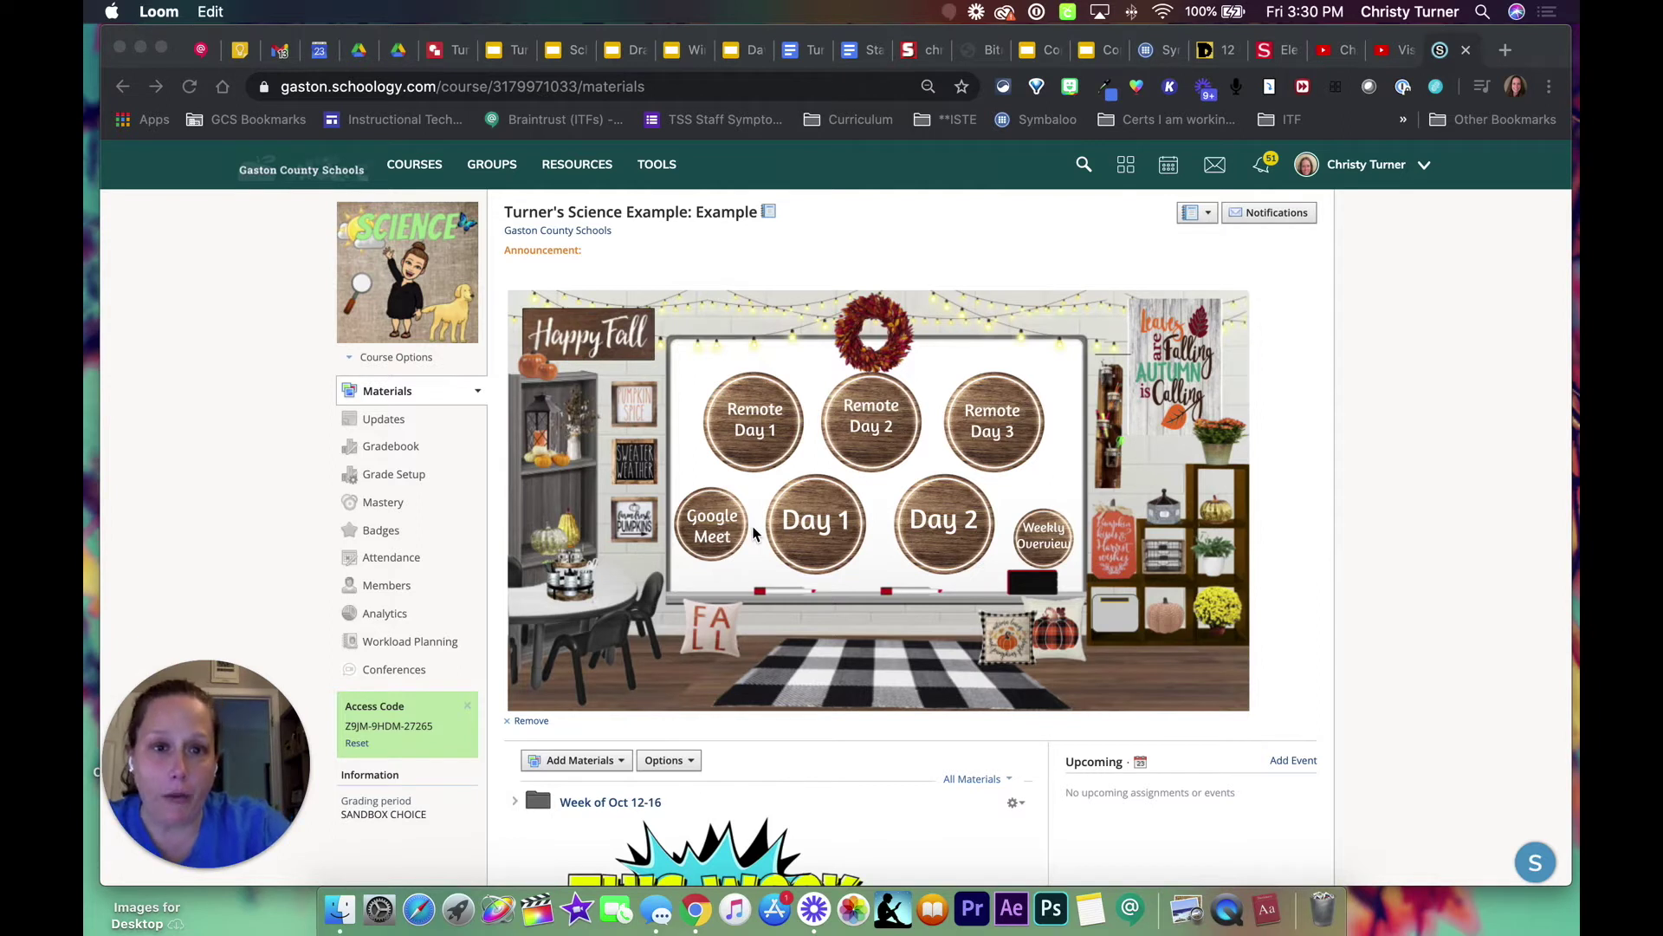
- Browse the course list, visiting Homeroom Sandbox before returning to the Science Example course
click(427, 173)
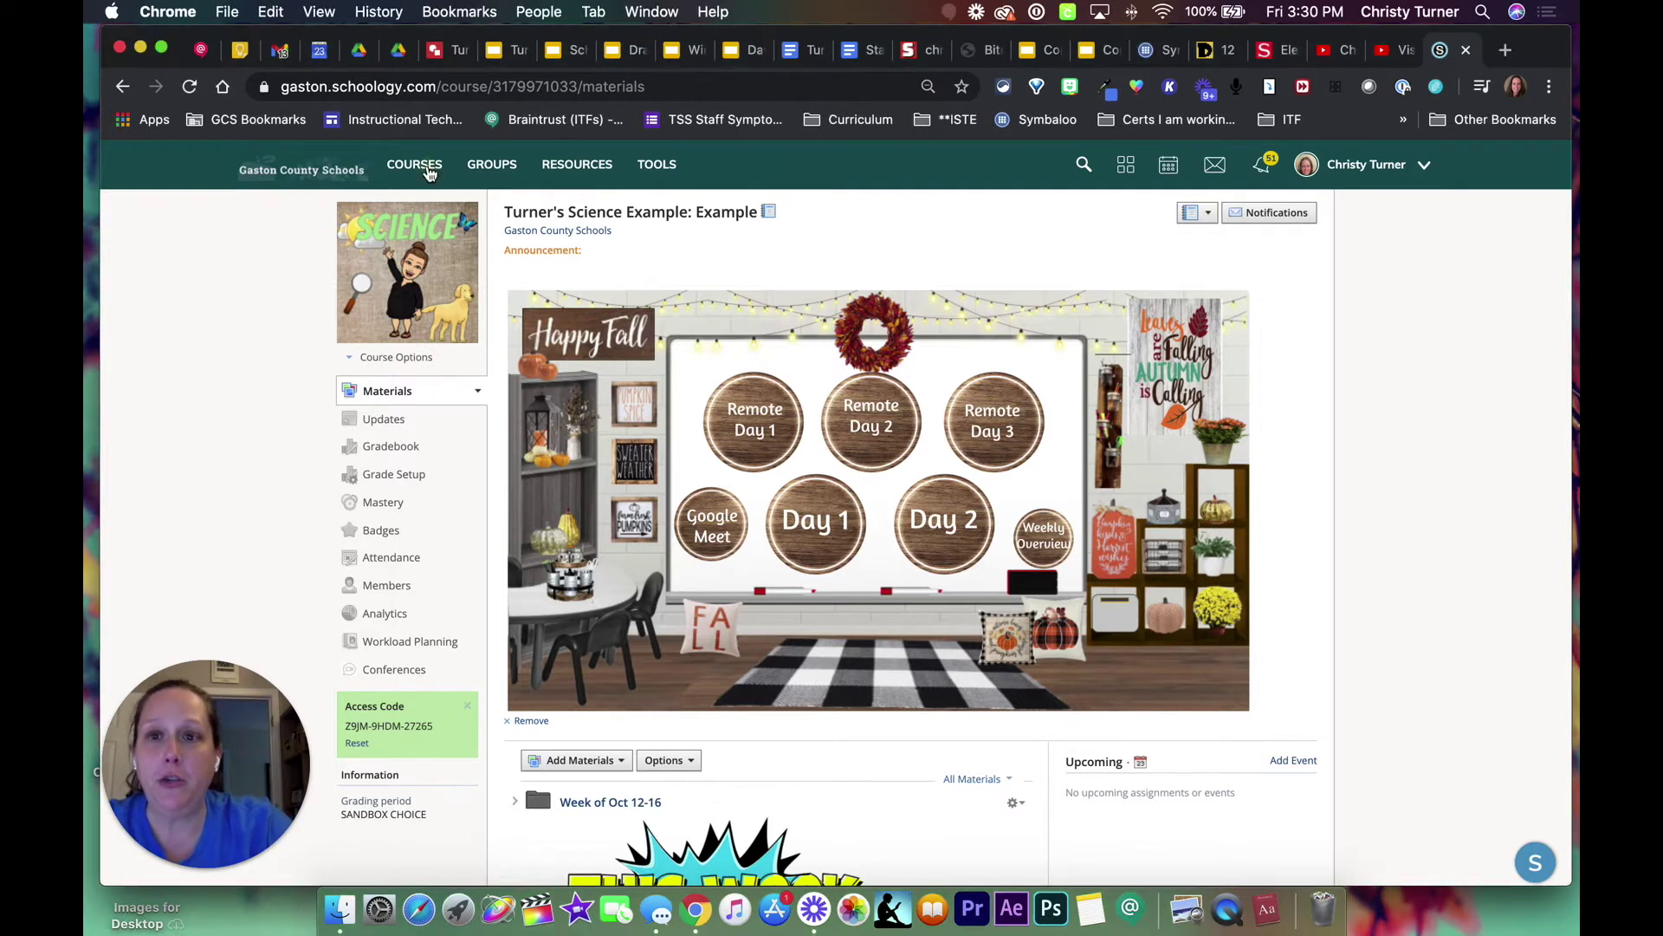
click(428, 173)
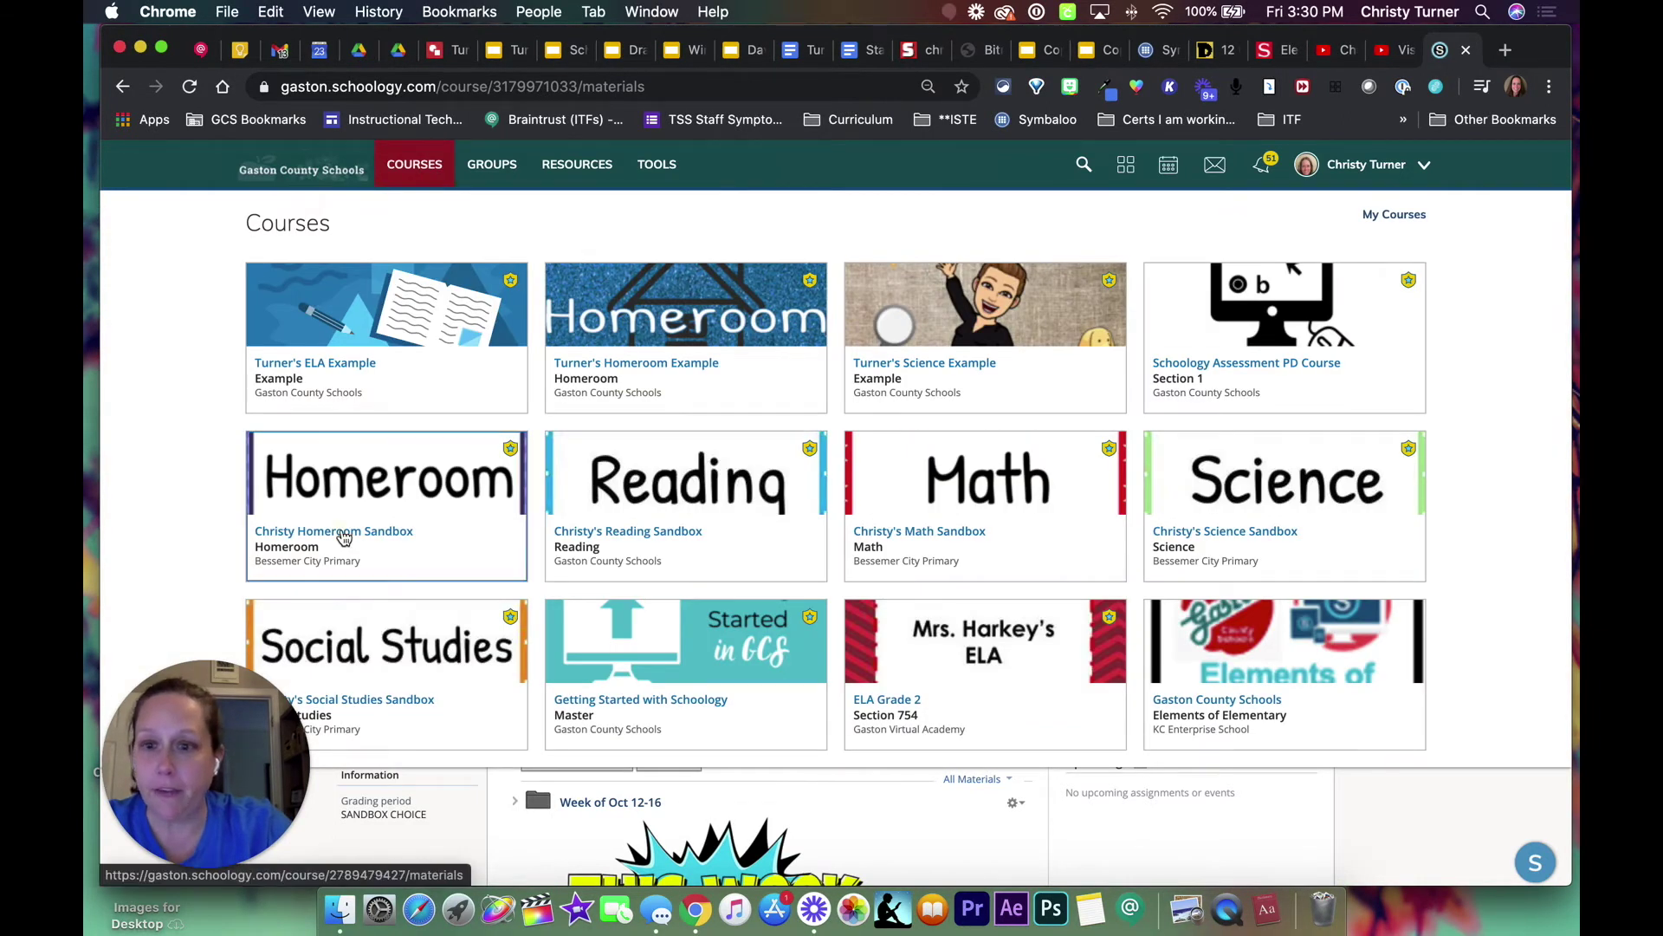
click(344, 538)
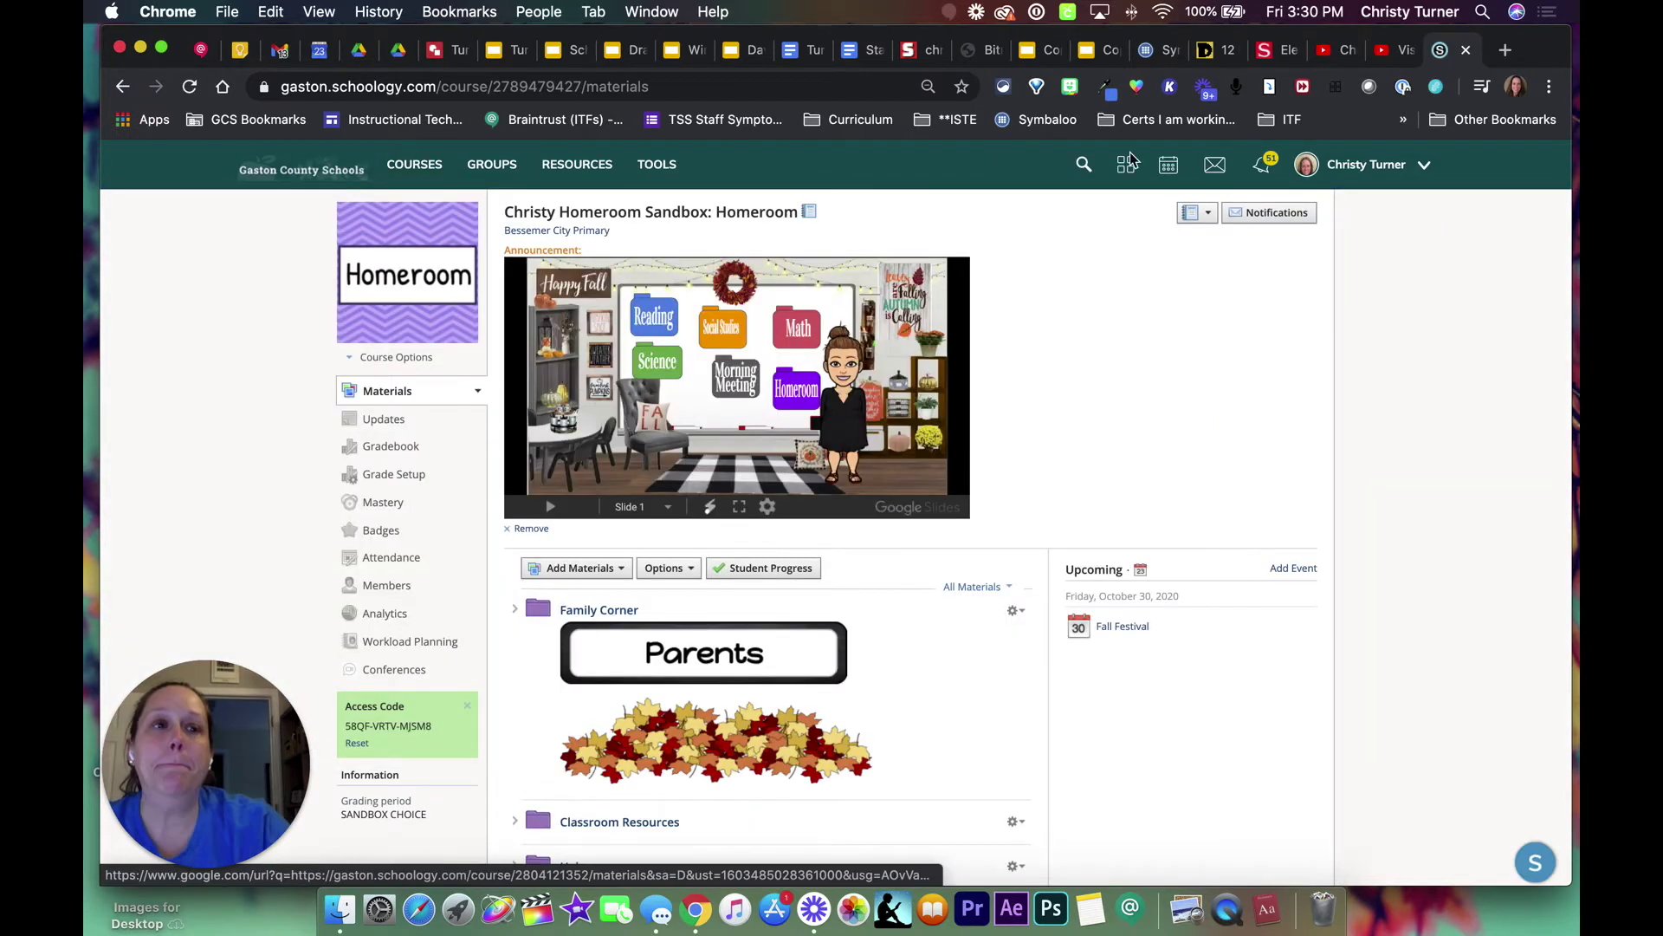
mouse_move(465, 211)
click(415, 166)
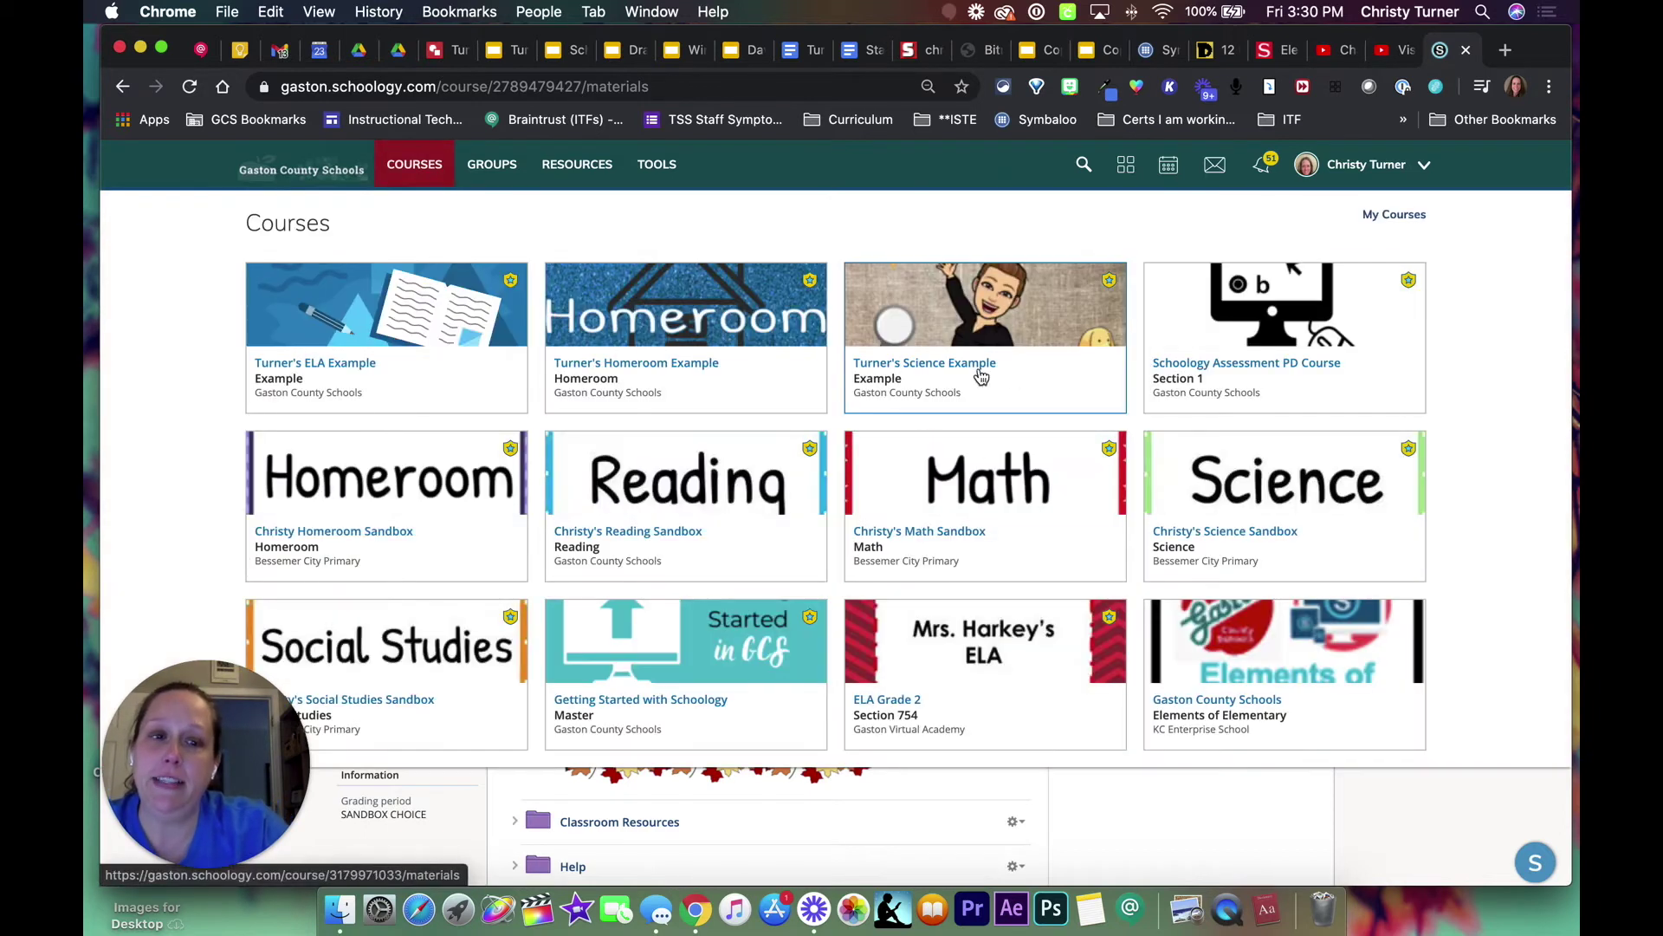
click(956, 368)
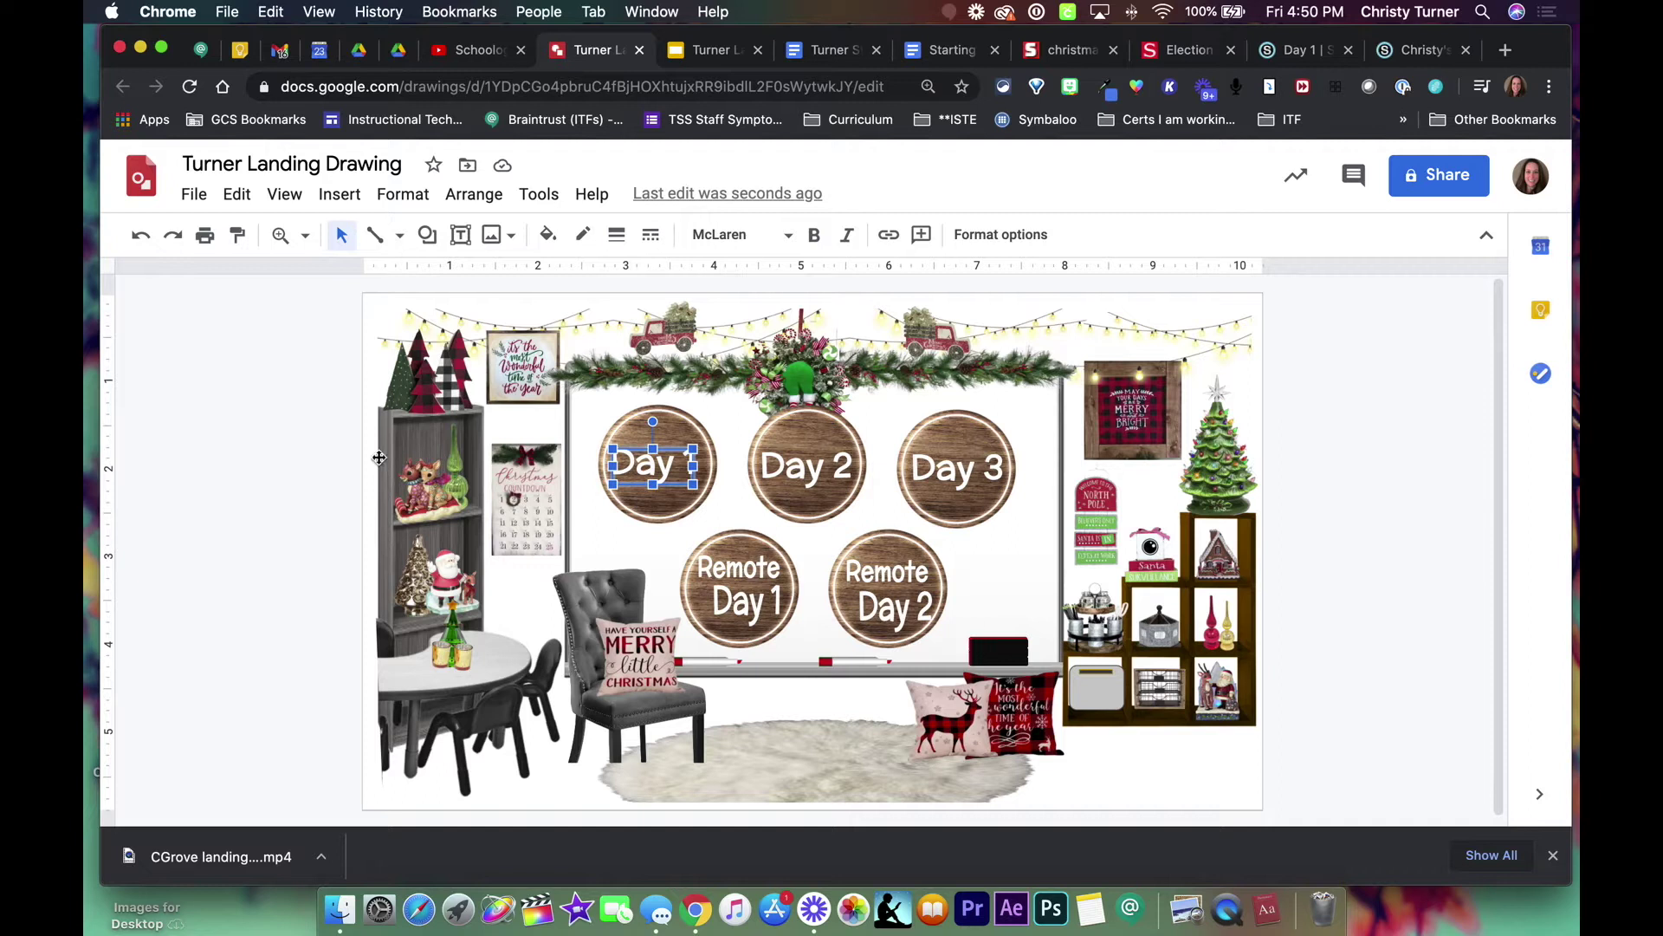
- Check the drawing's page size settings and close them unchanged
click(194, 194)
click(279, 788)
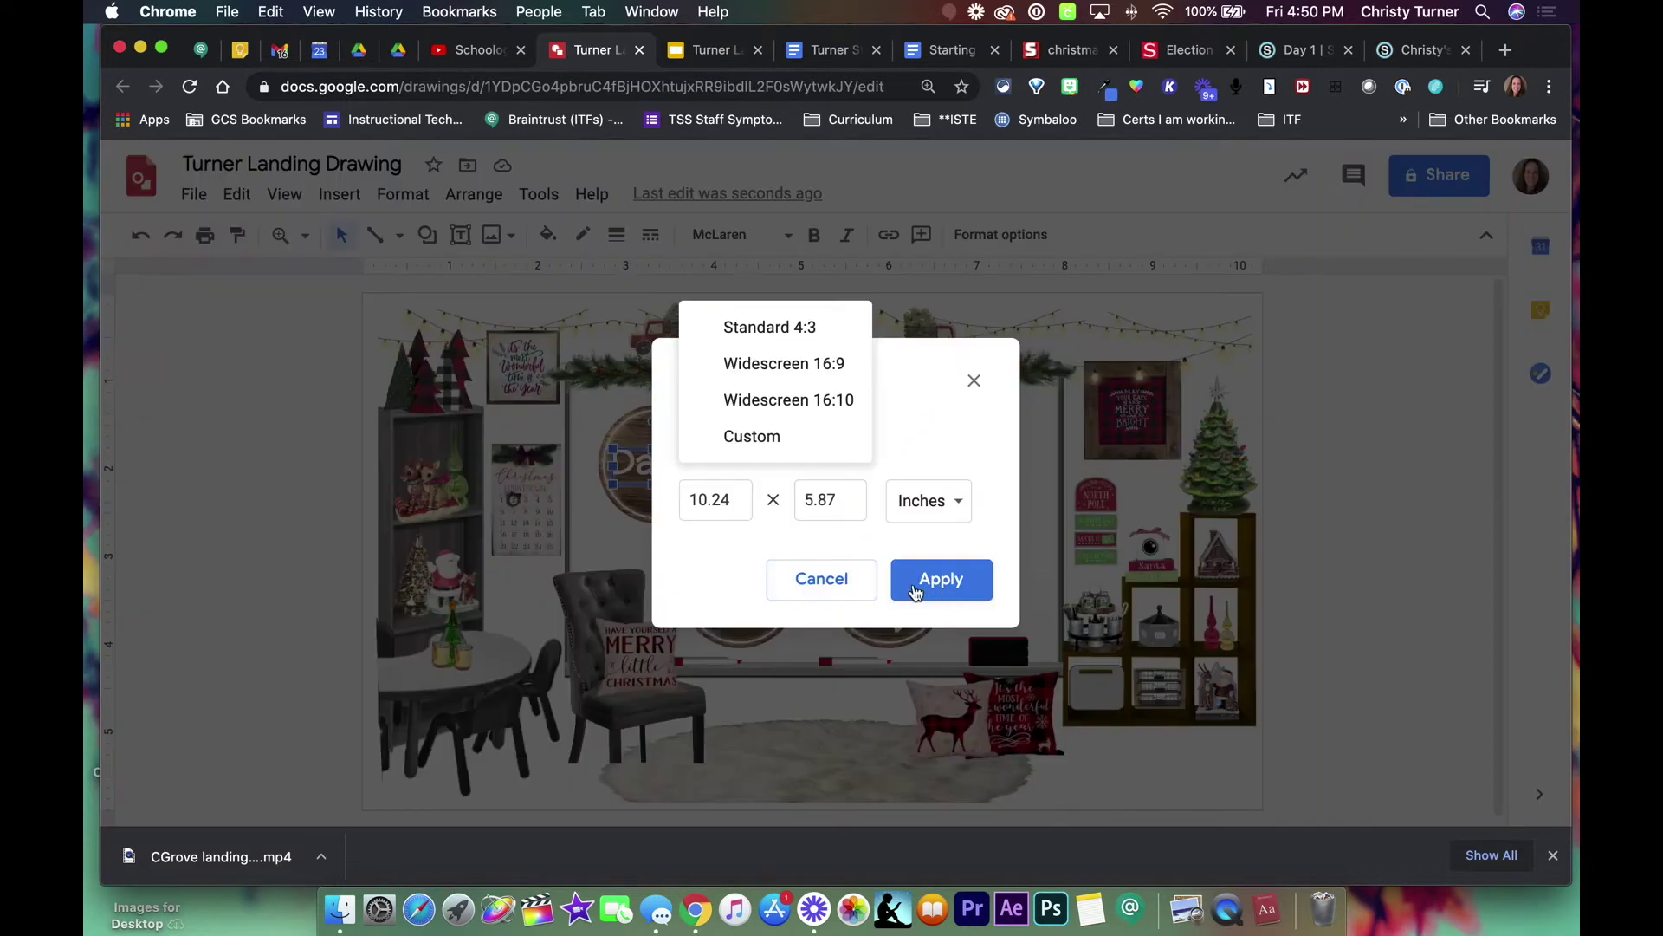
click(837, 580)
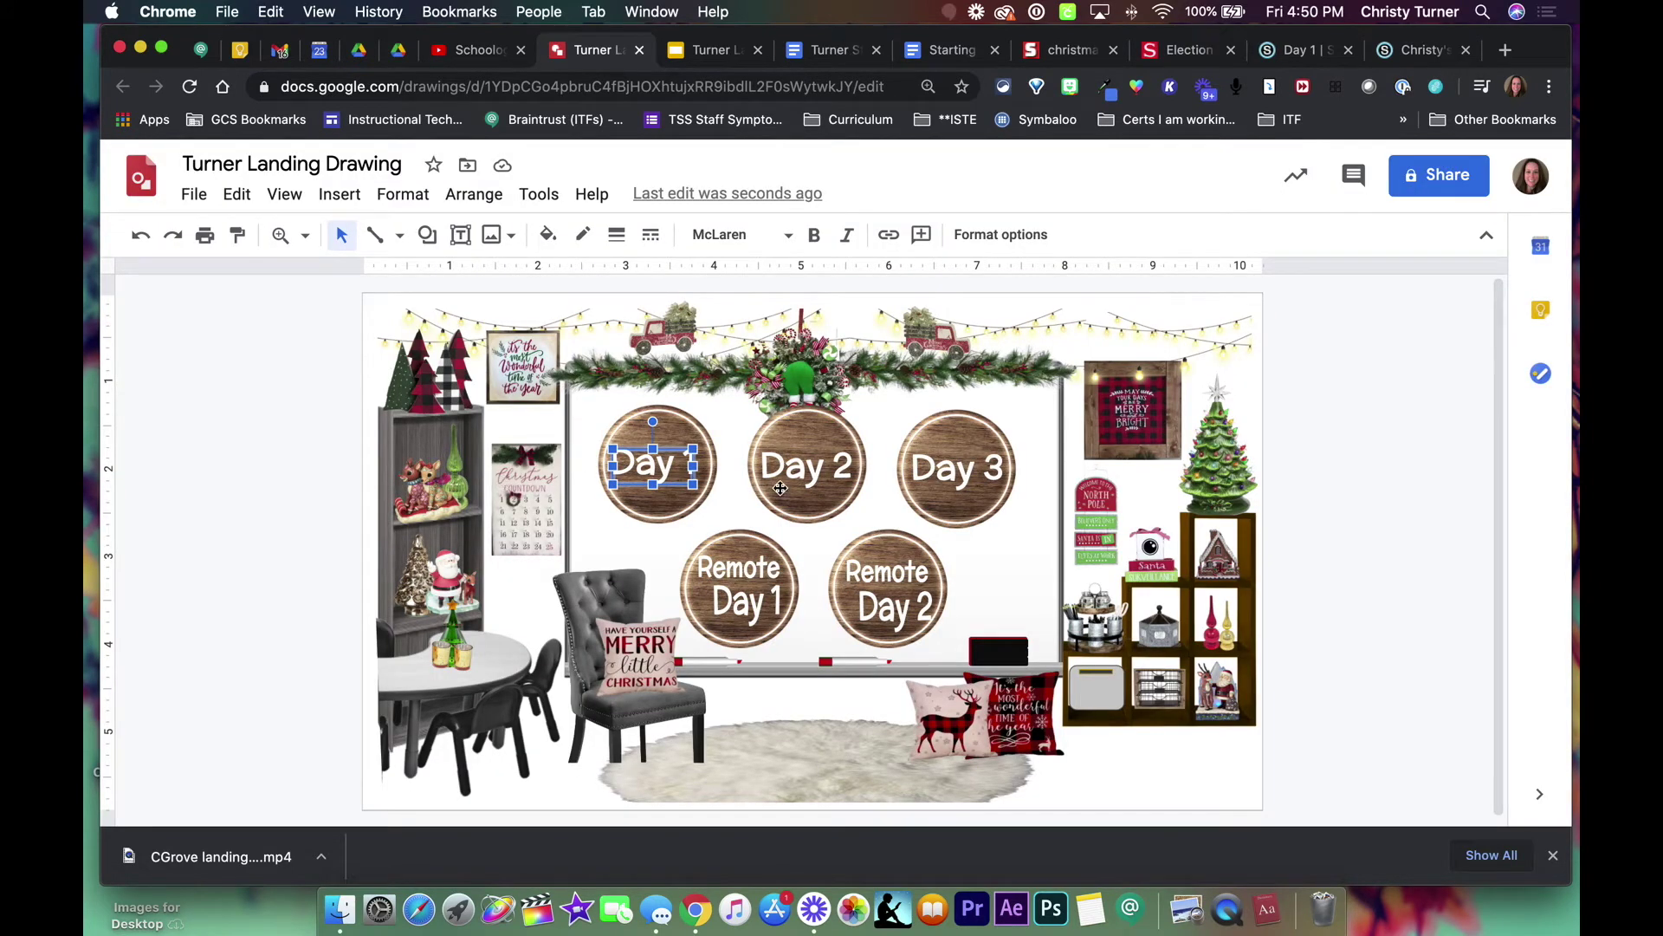
- Open the Week of Oct 19-23 > Day 1 folder page in Schoology and copy its address
click(1315, 49)
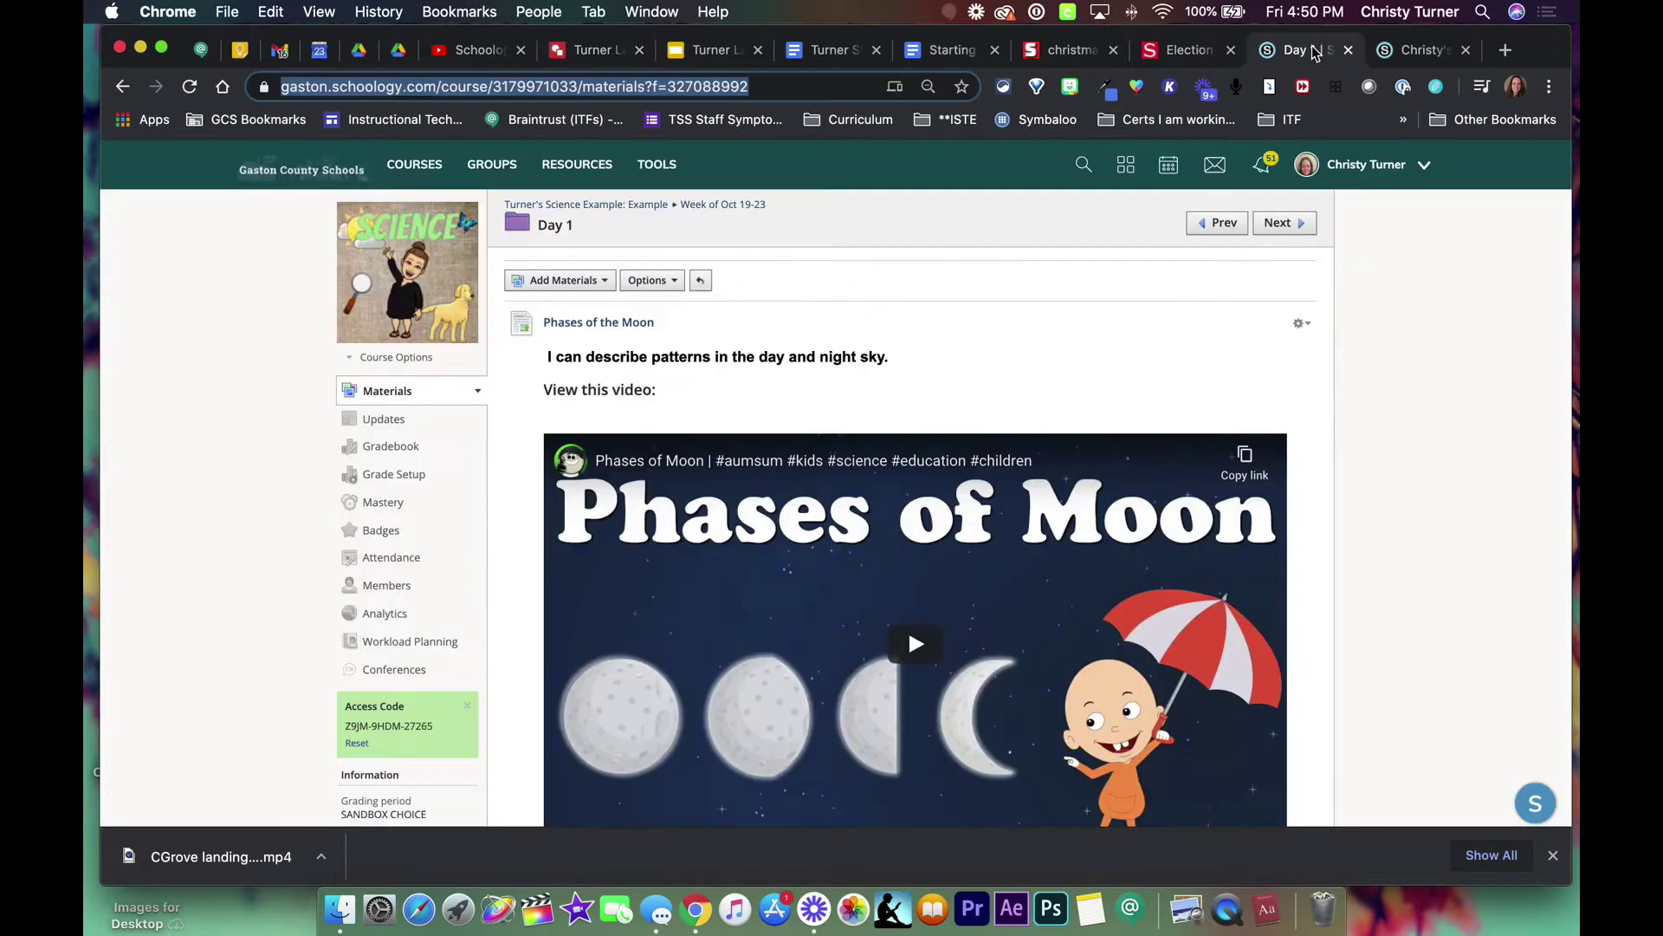
click(598, 208)
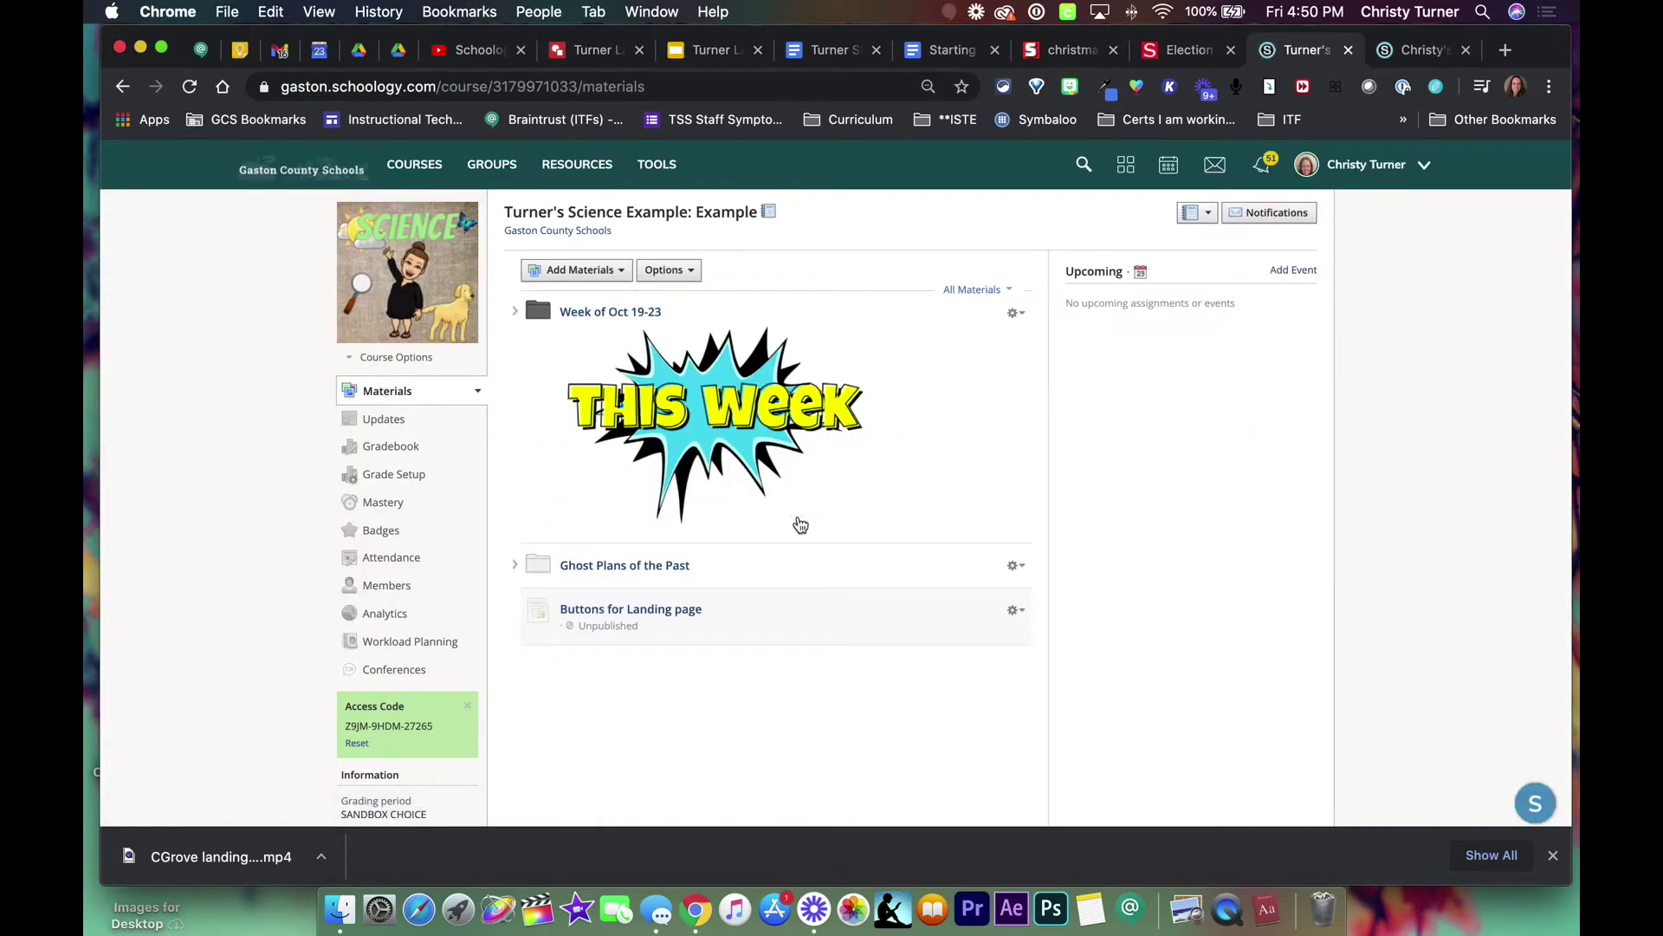
click(515, 311)
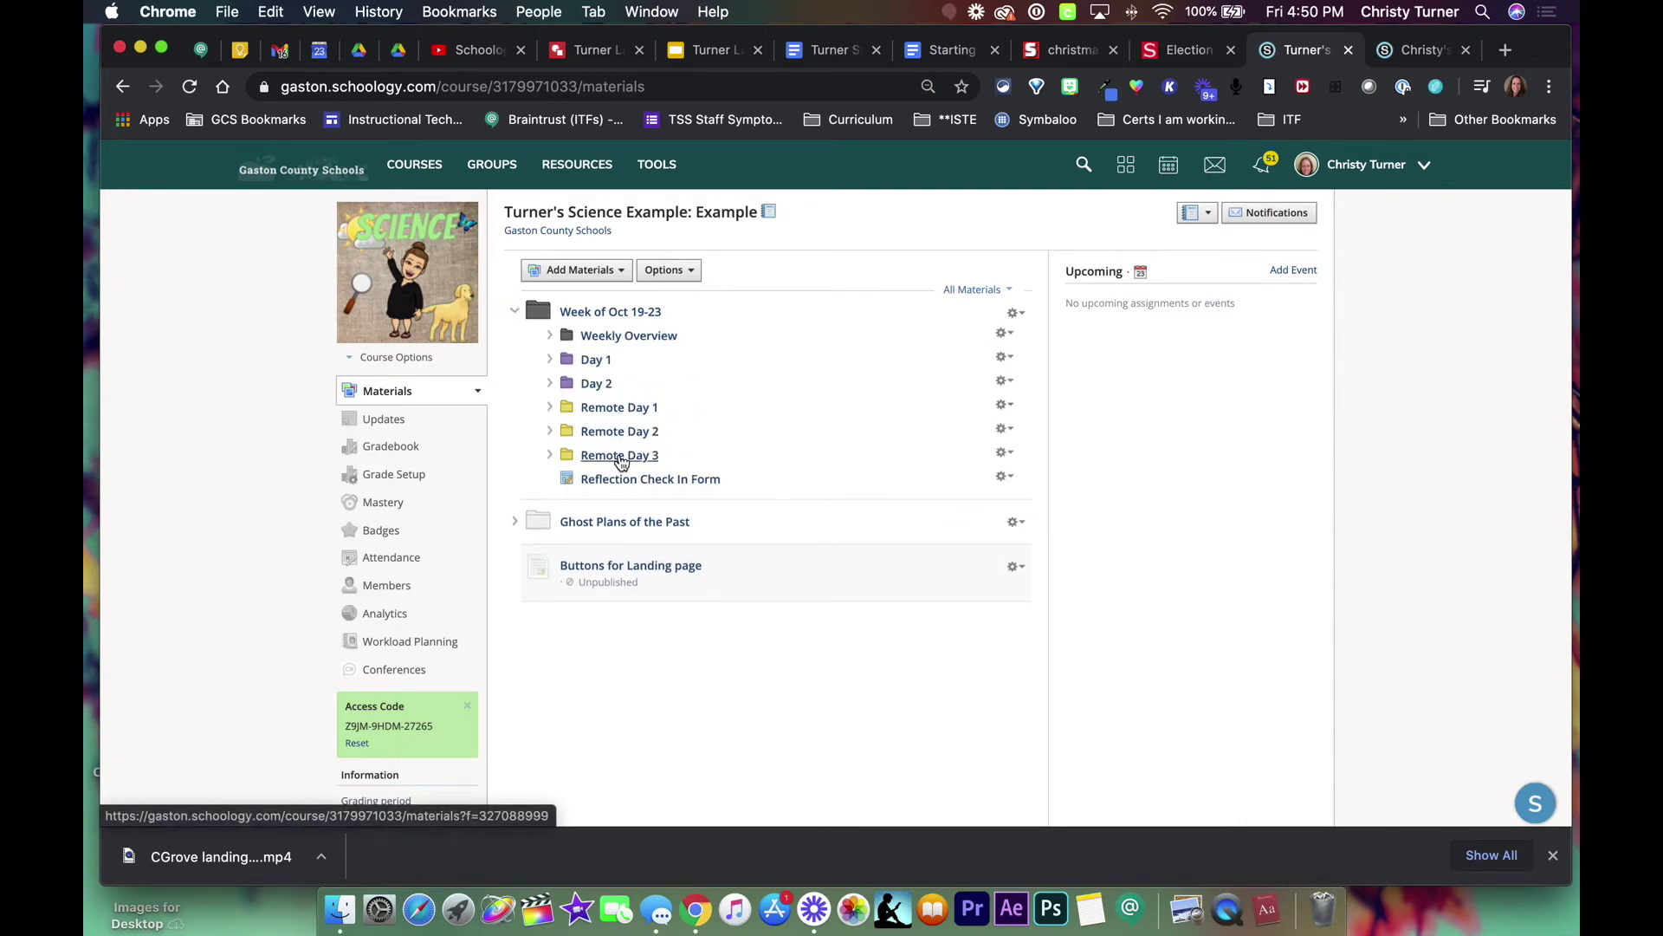
click(550, 358)
mouse_move(606, 383)
mouse_down()
mouse_move(616, 445)
mouse_move(594, 364)
mouse_up()
click(594, 364)
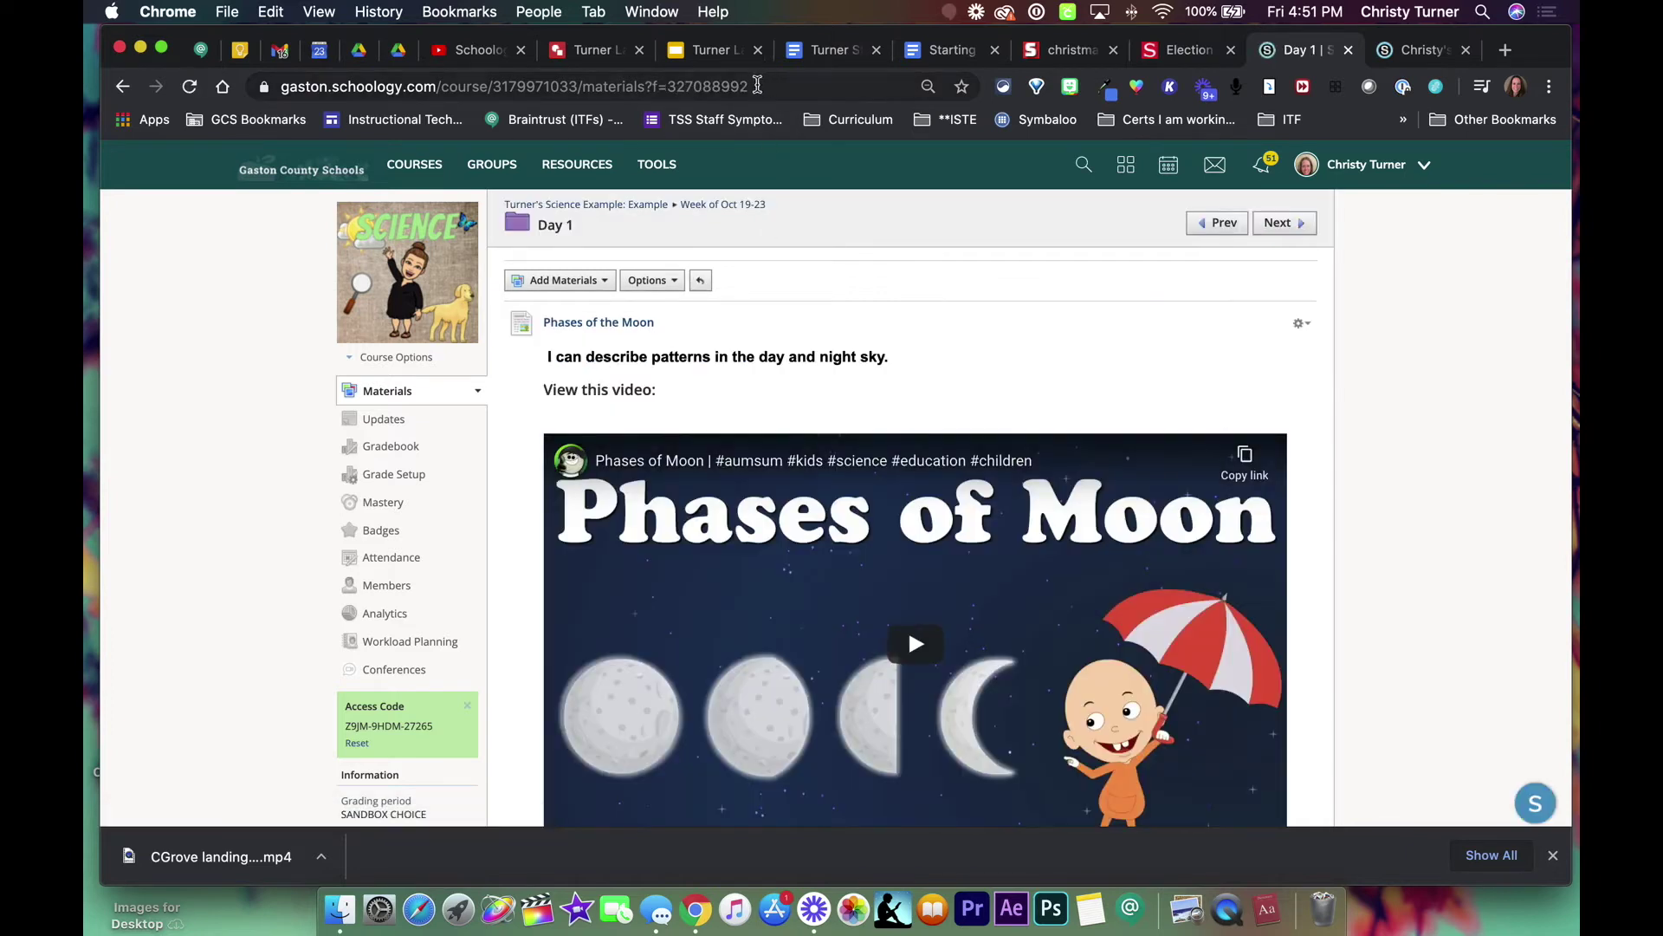
click(758, 87)
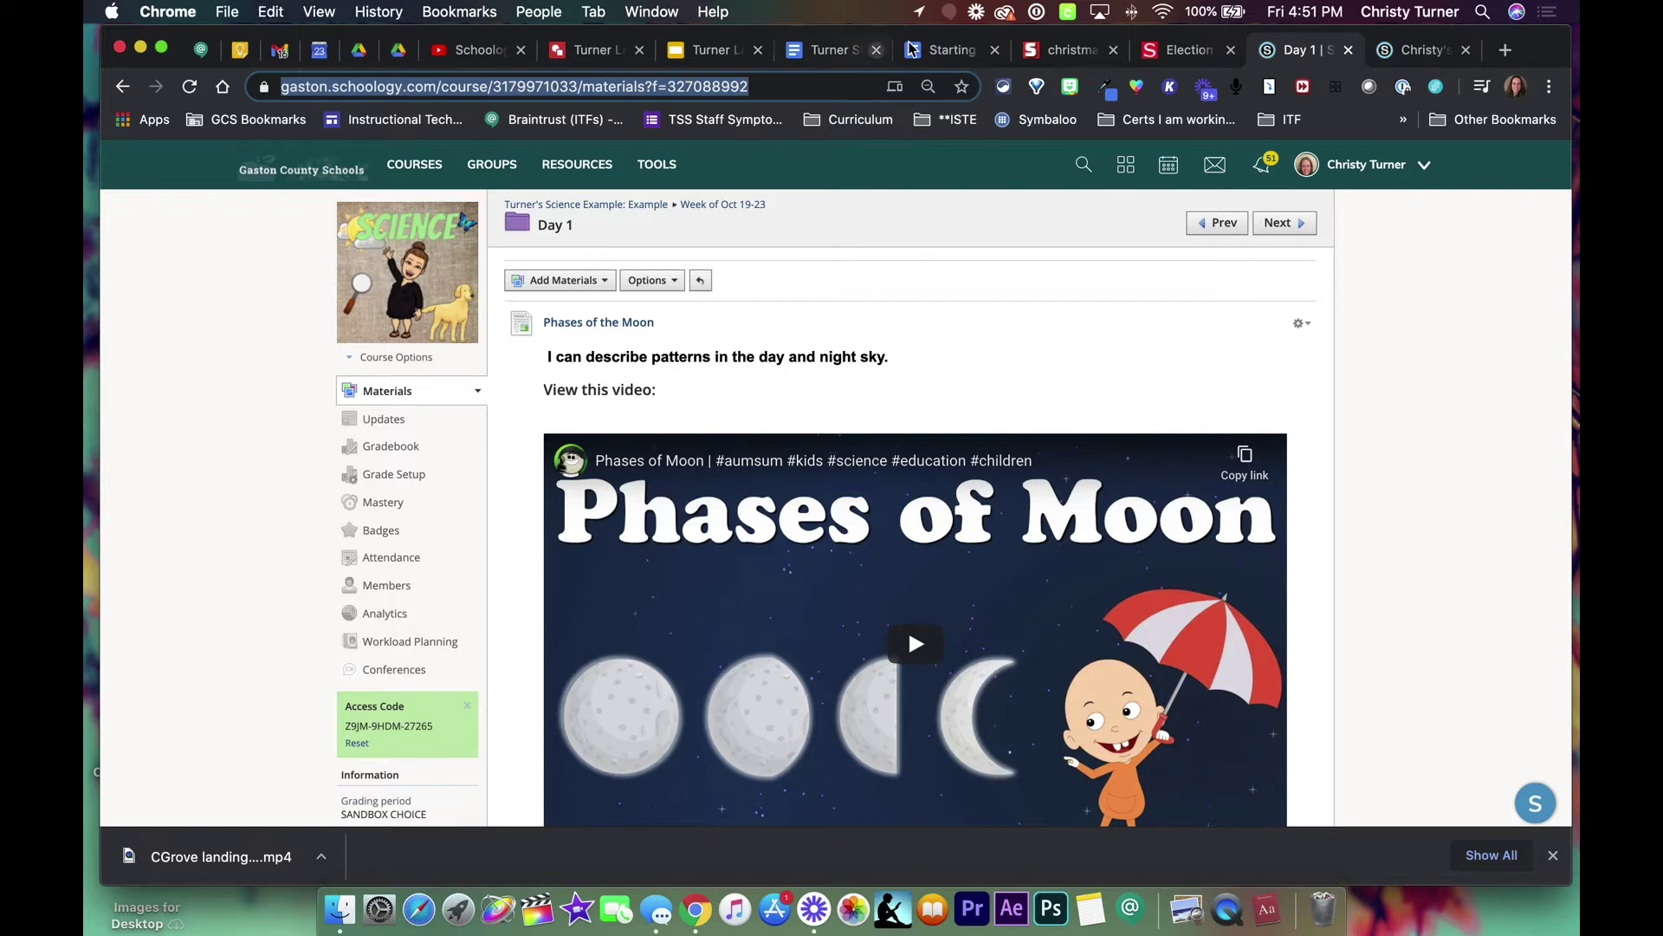
click(598, 50)
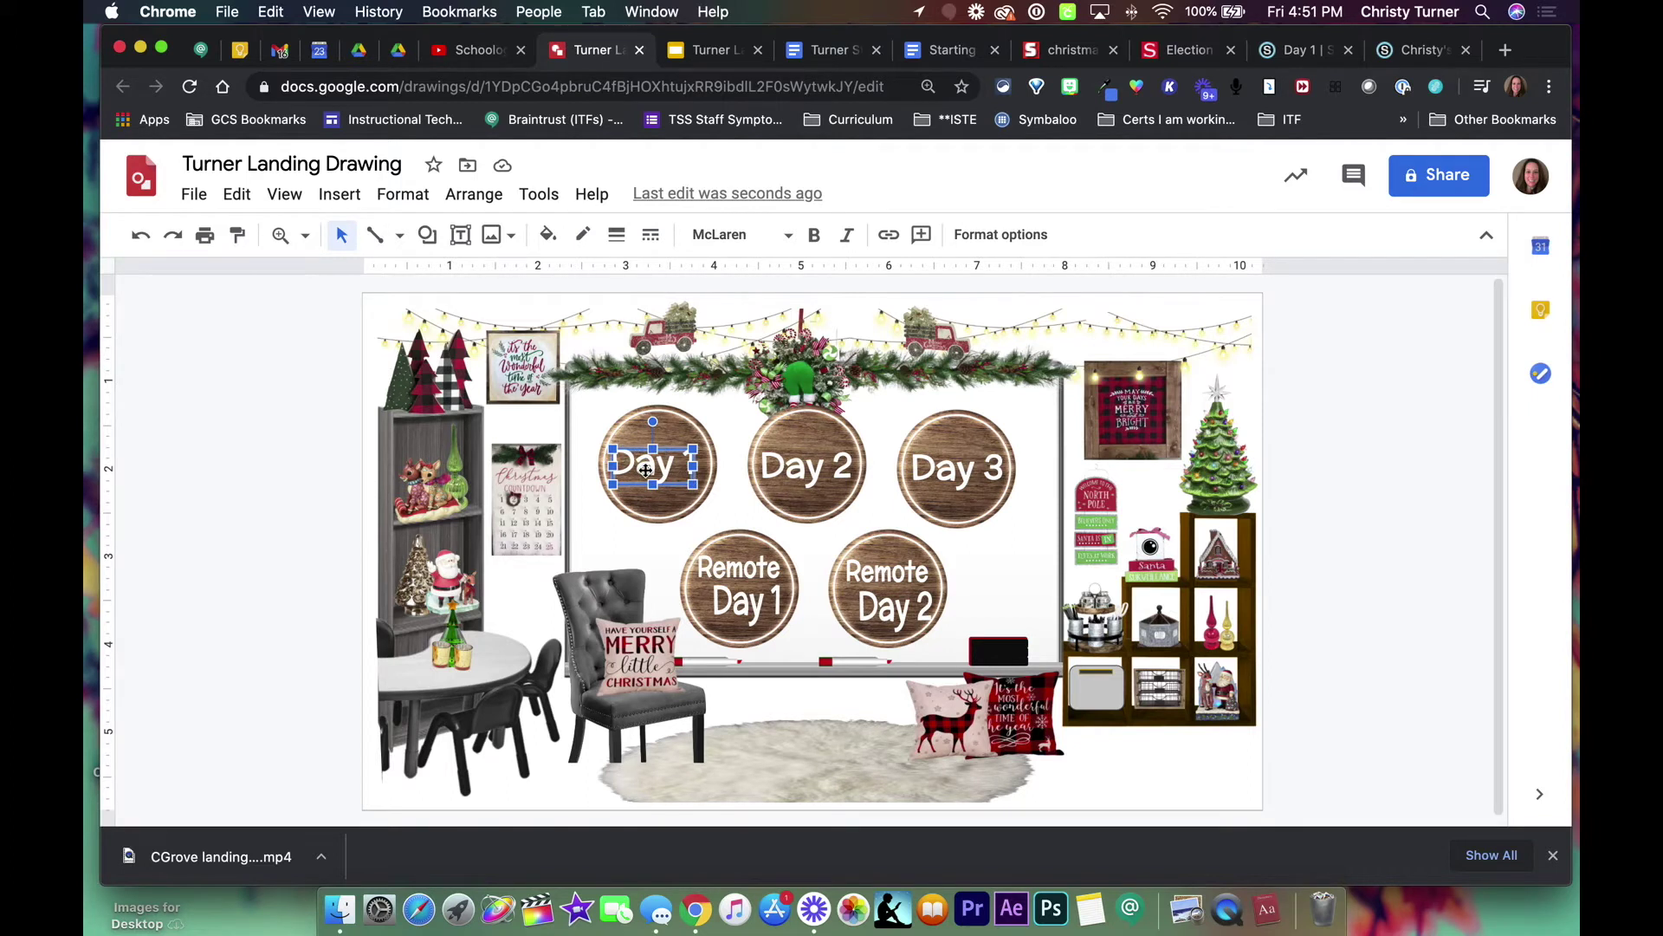
- Link the Day 1 button to the pasted Schoology Day 1 page address
click(888, 234)
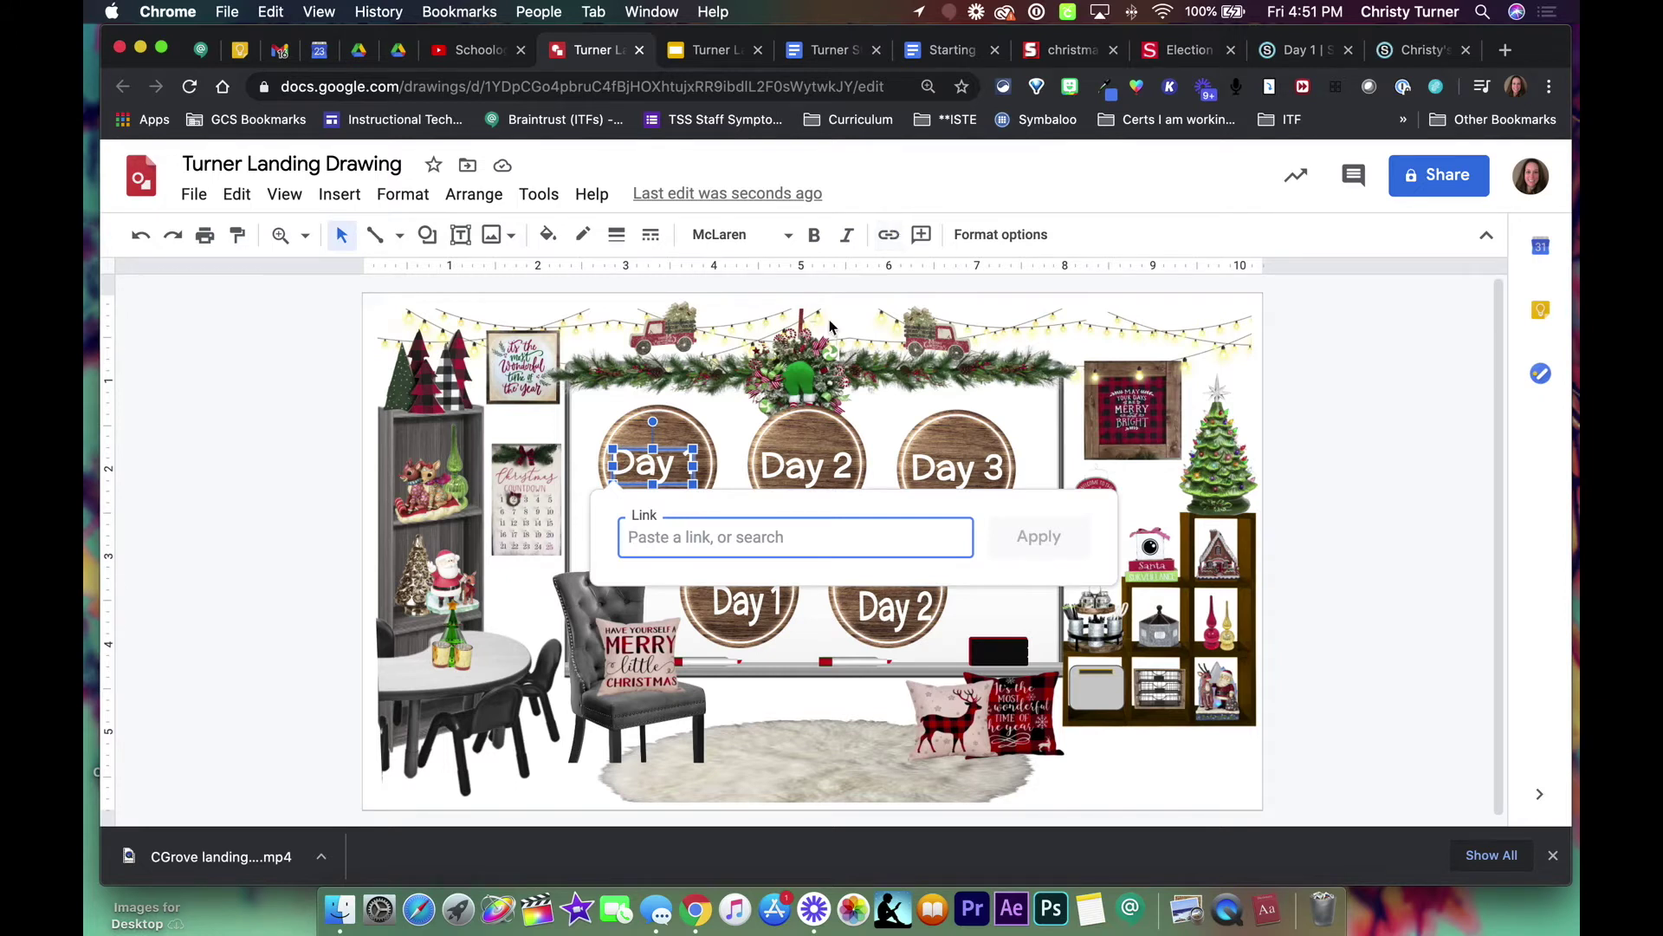
click(652, 535)
key(super+v)
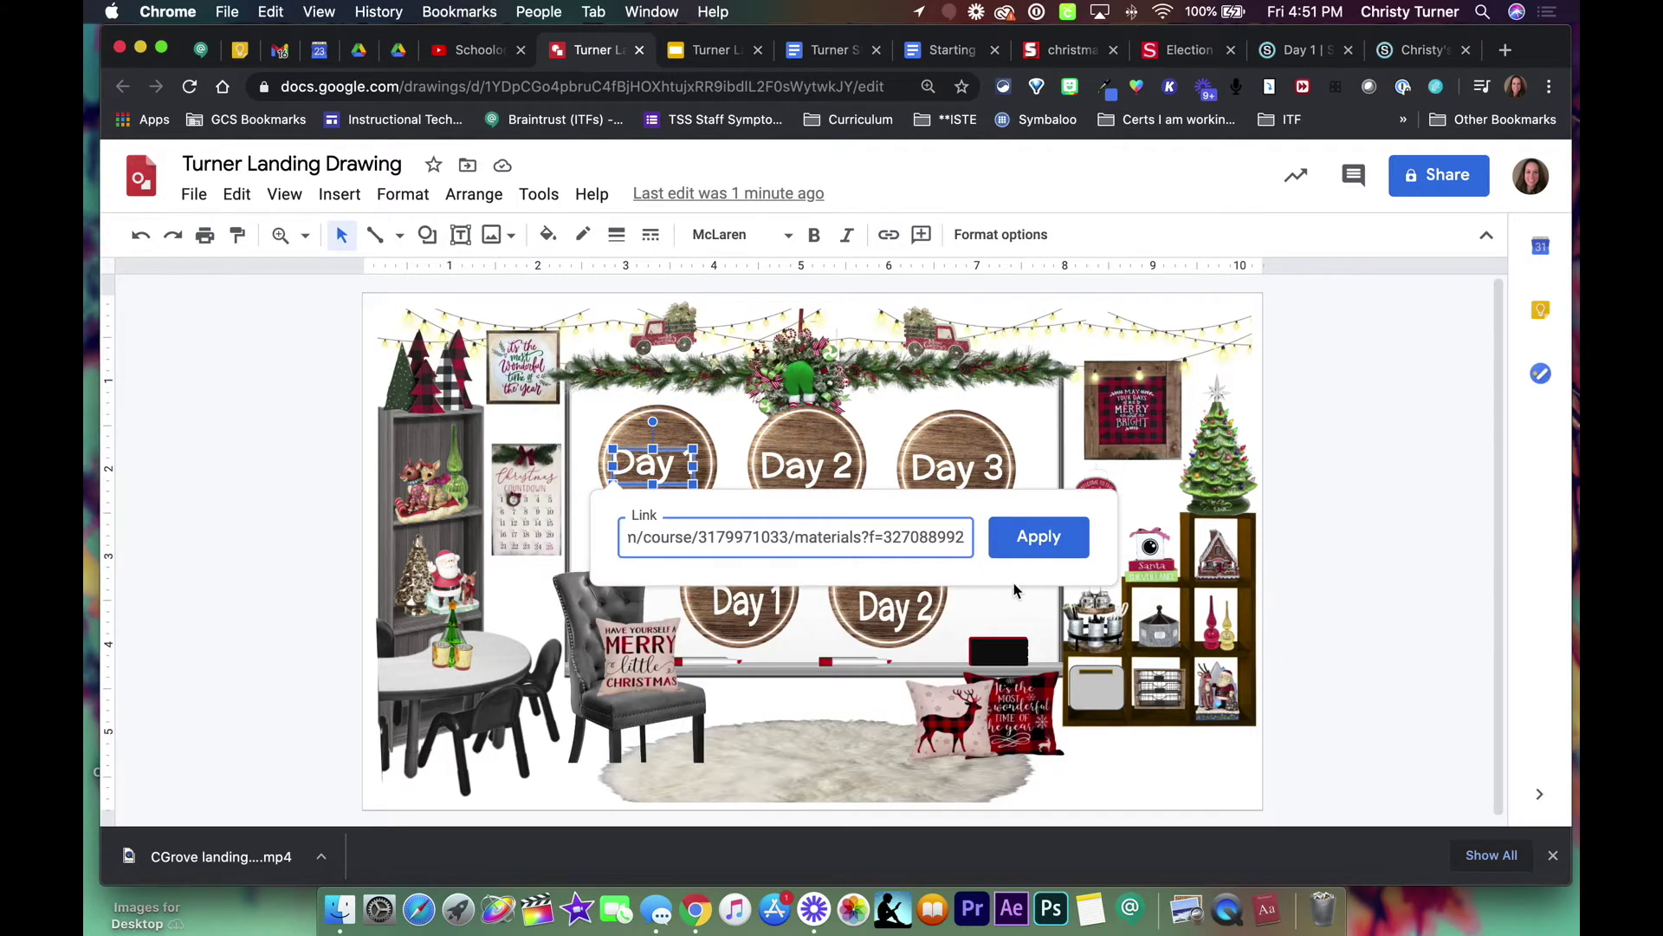
click(1032, 539)
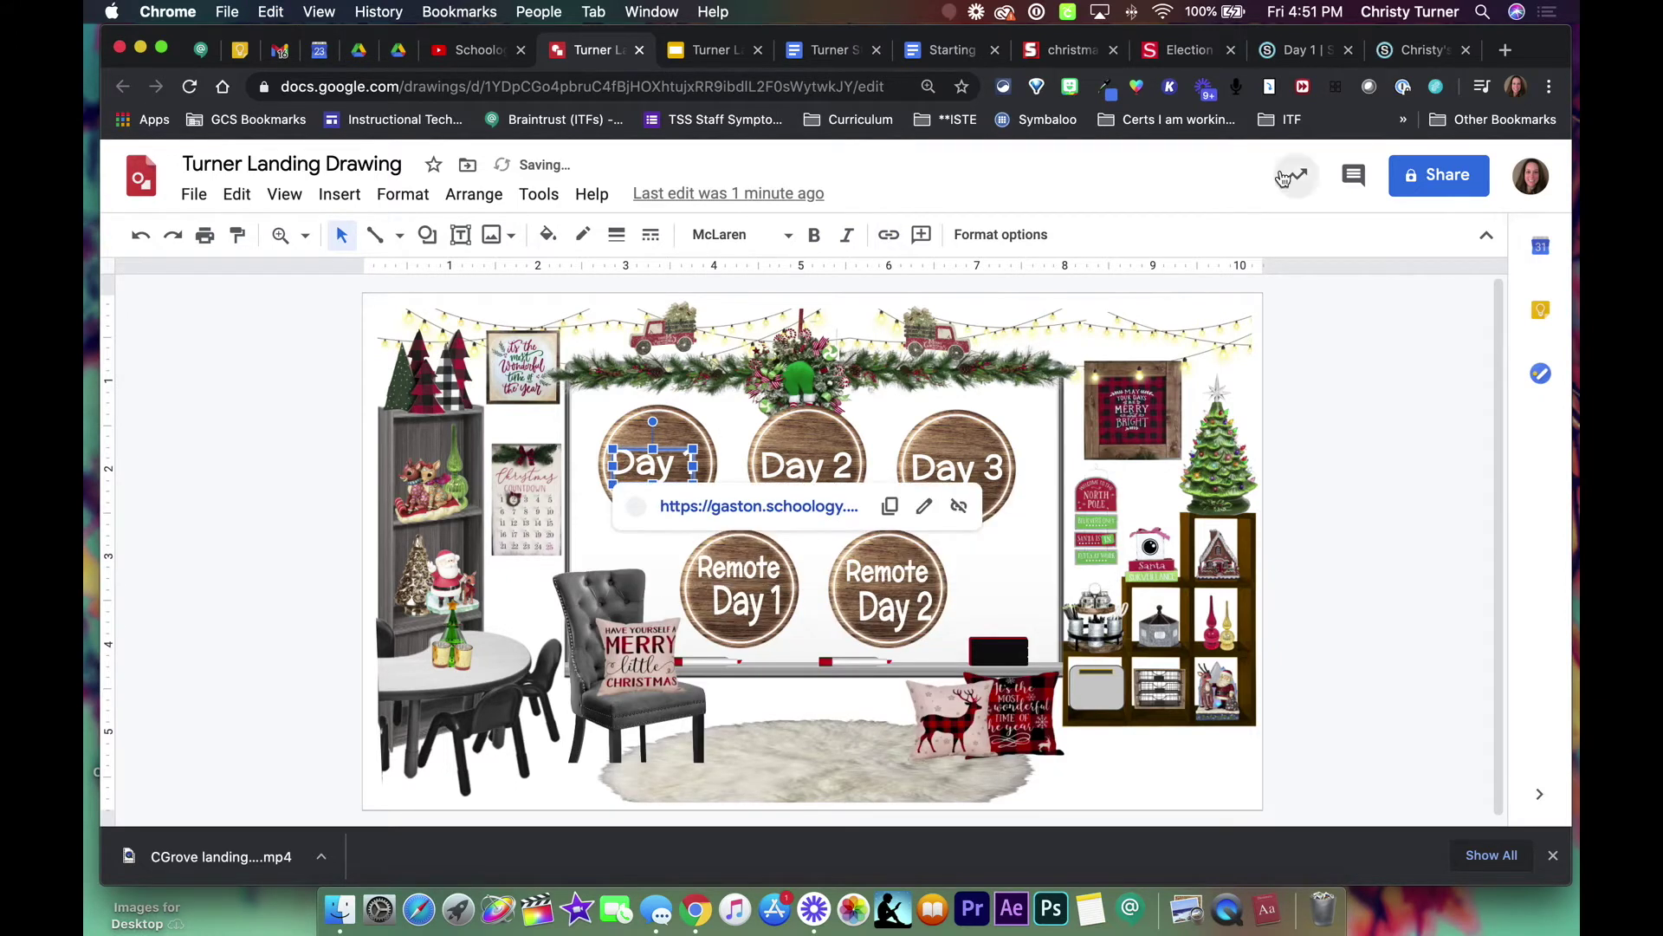
click(1321, 57)
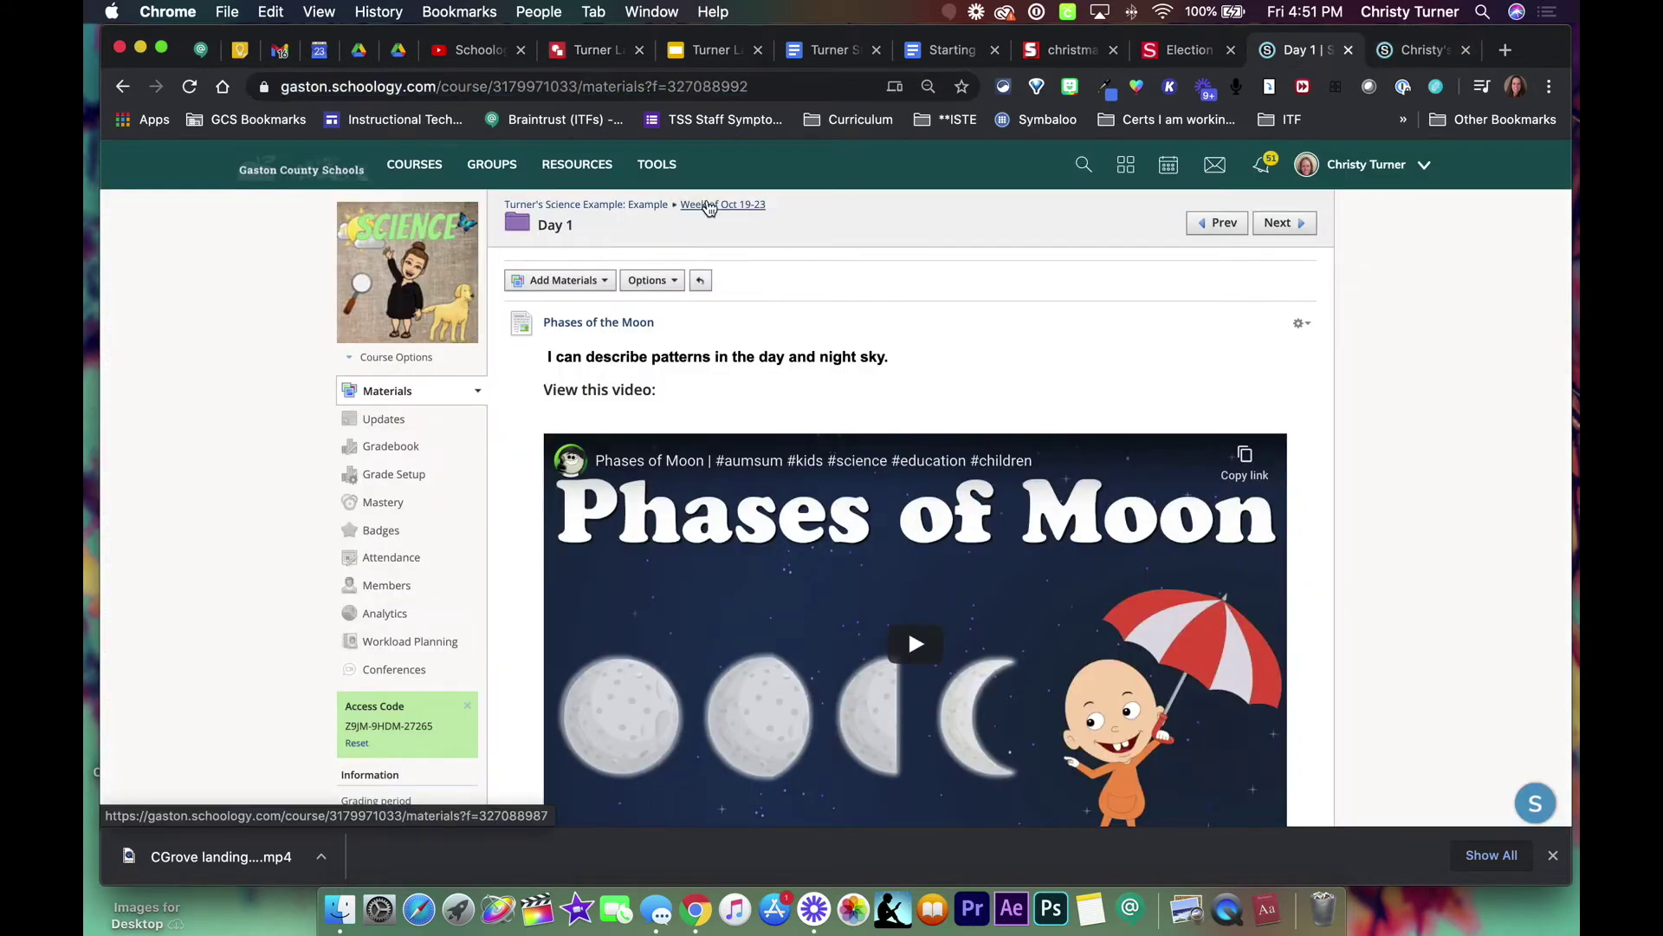
- Open the Day 2 folder via the Week of Oct 19-23 breadcrumb and copy its address
click(708, 205)
click(557, 415)
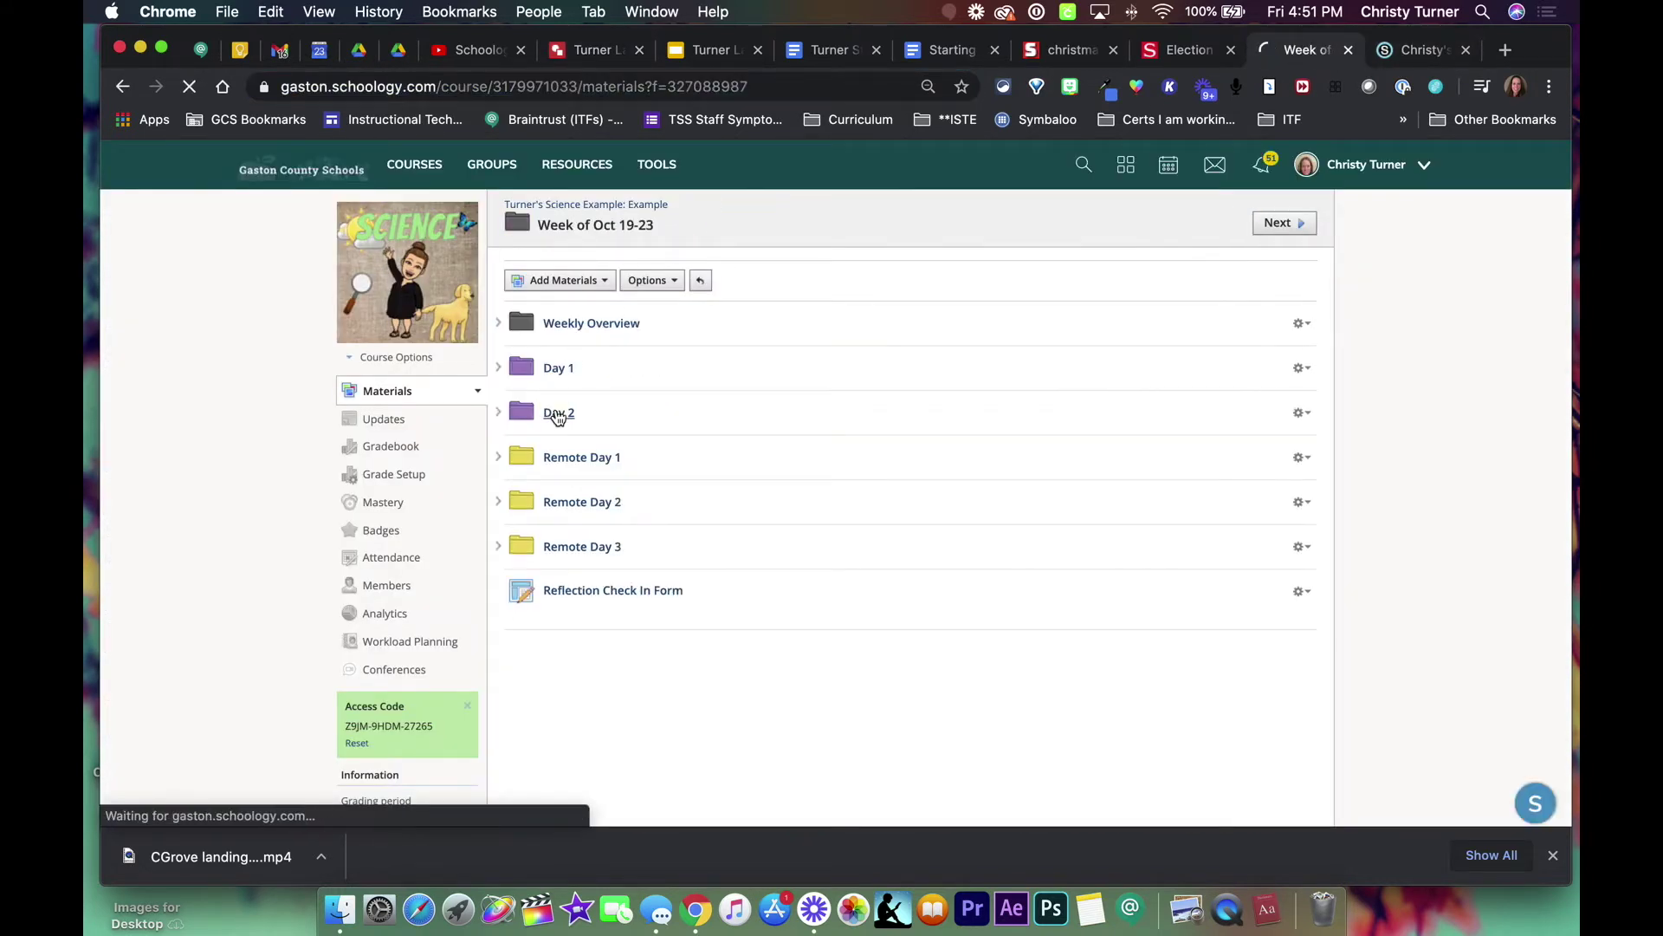
click(759, 87)
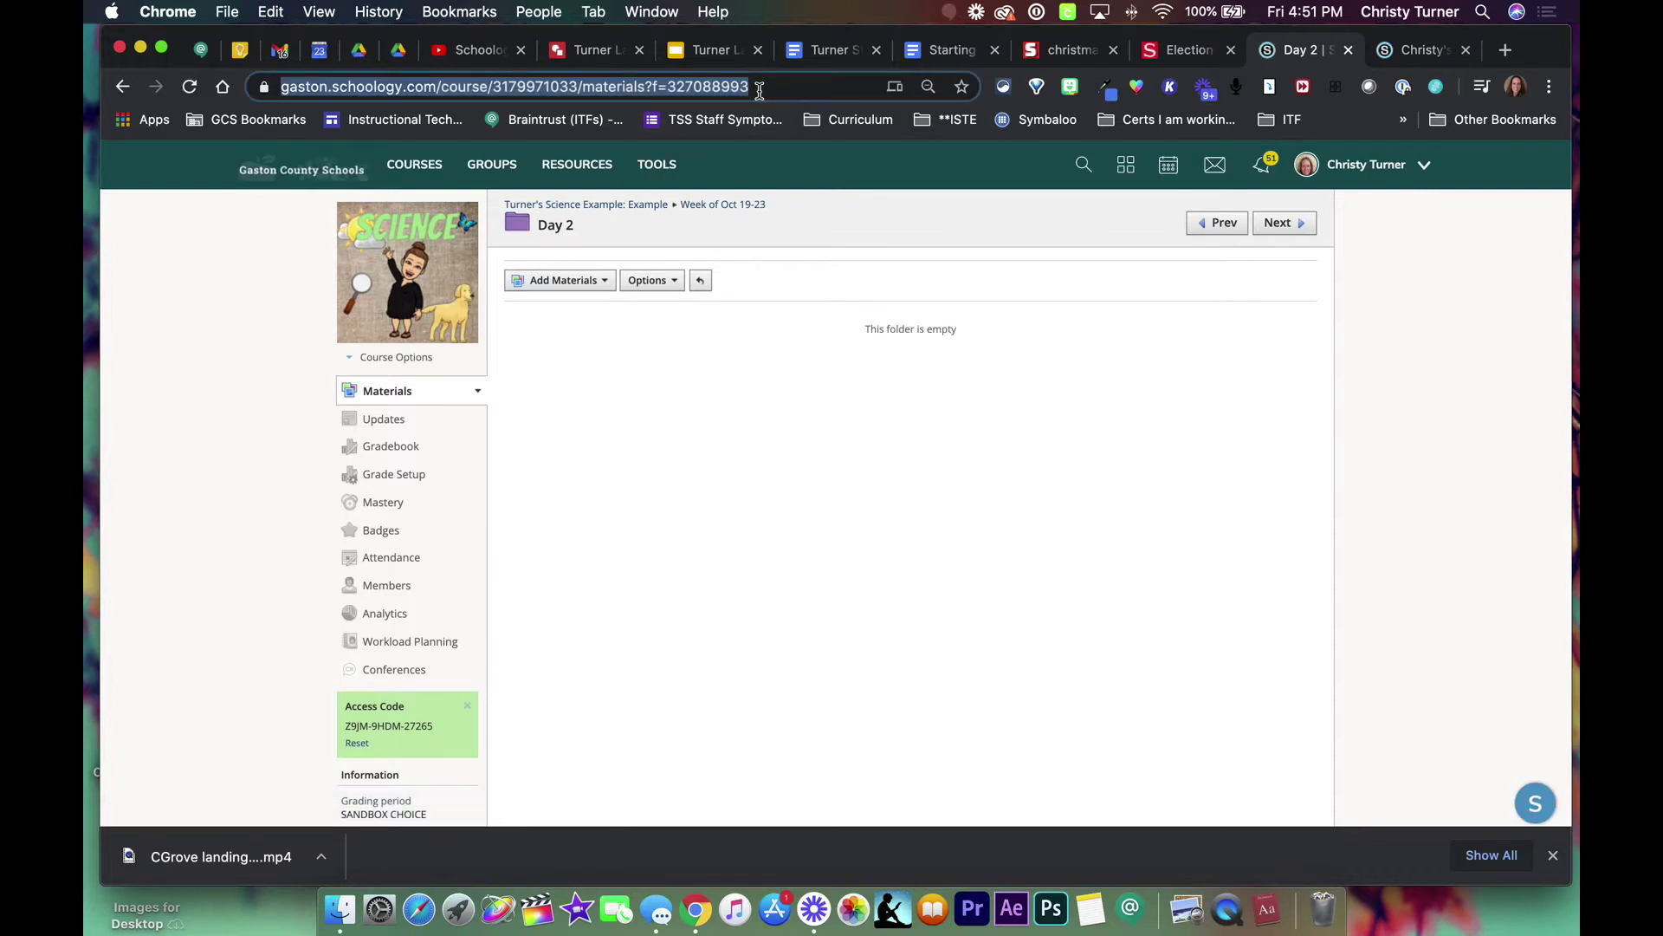
click(589, 50)
click(805, 471)
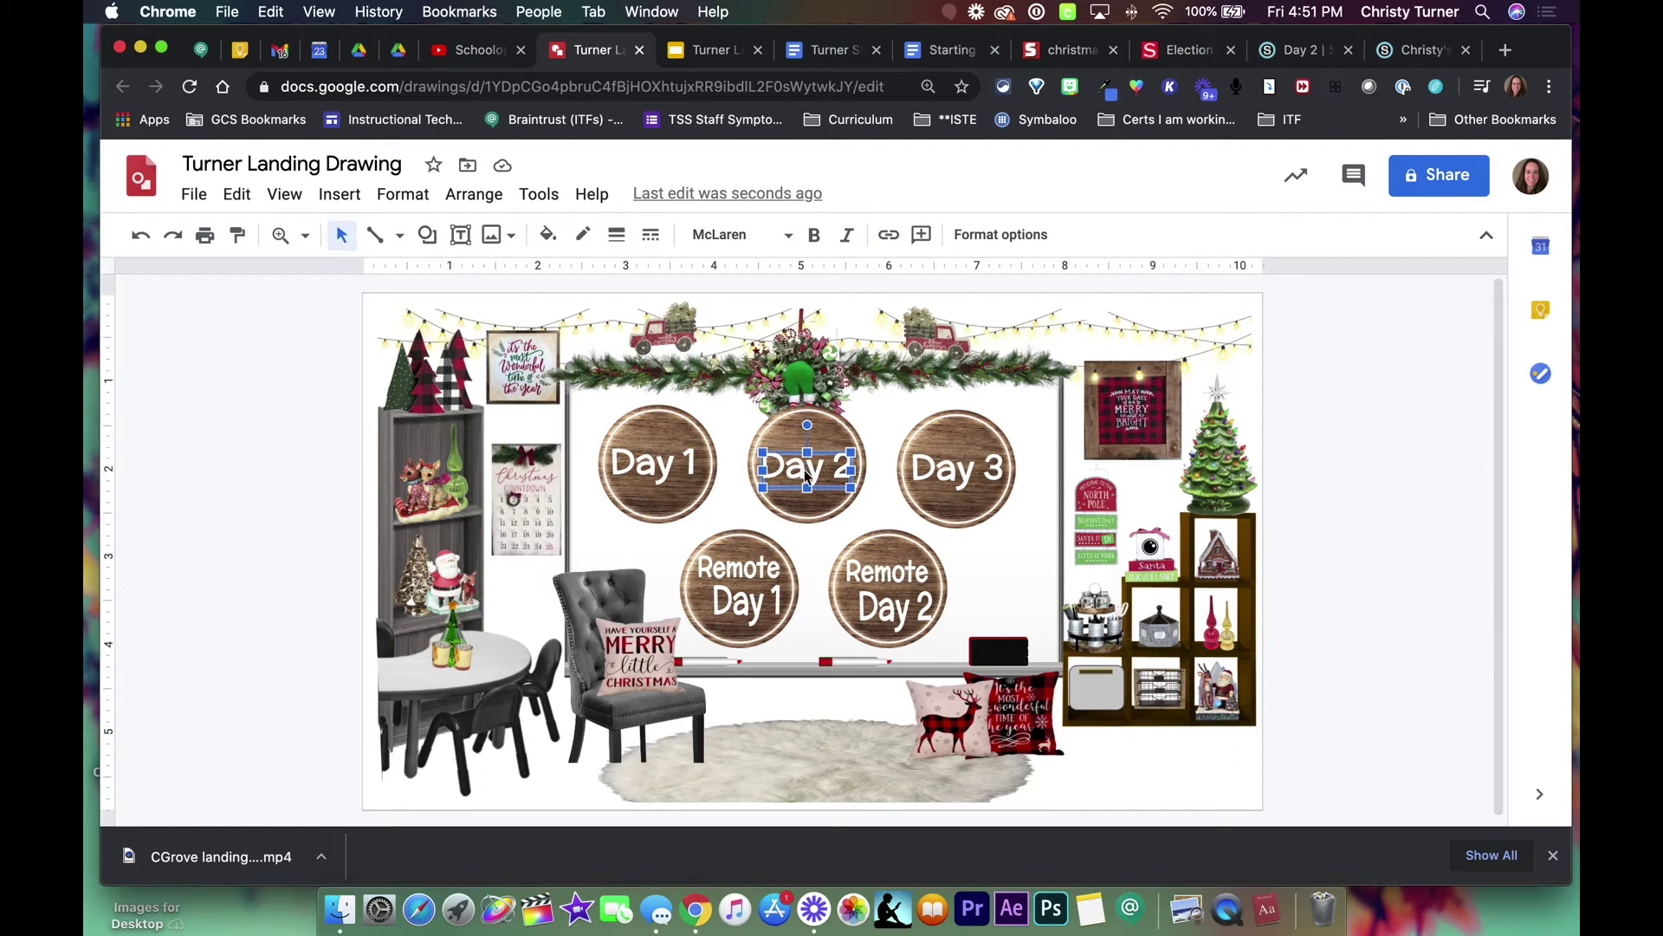
- Link the Day 2 button to the pasted Schoology Day 2 folder address
click(888, 235)
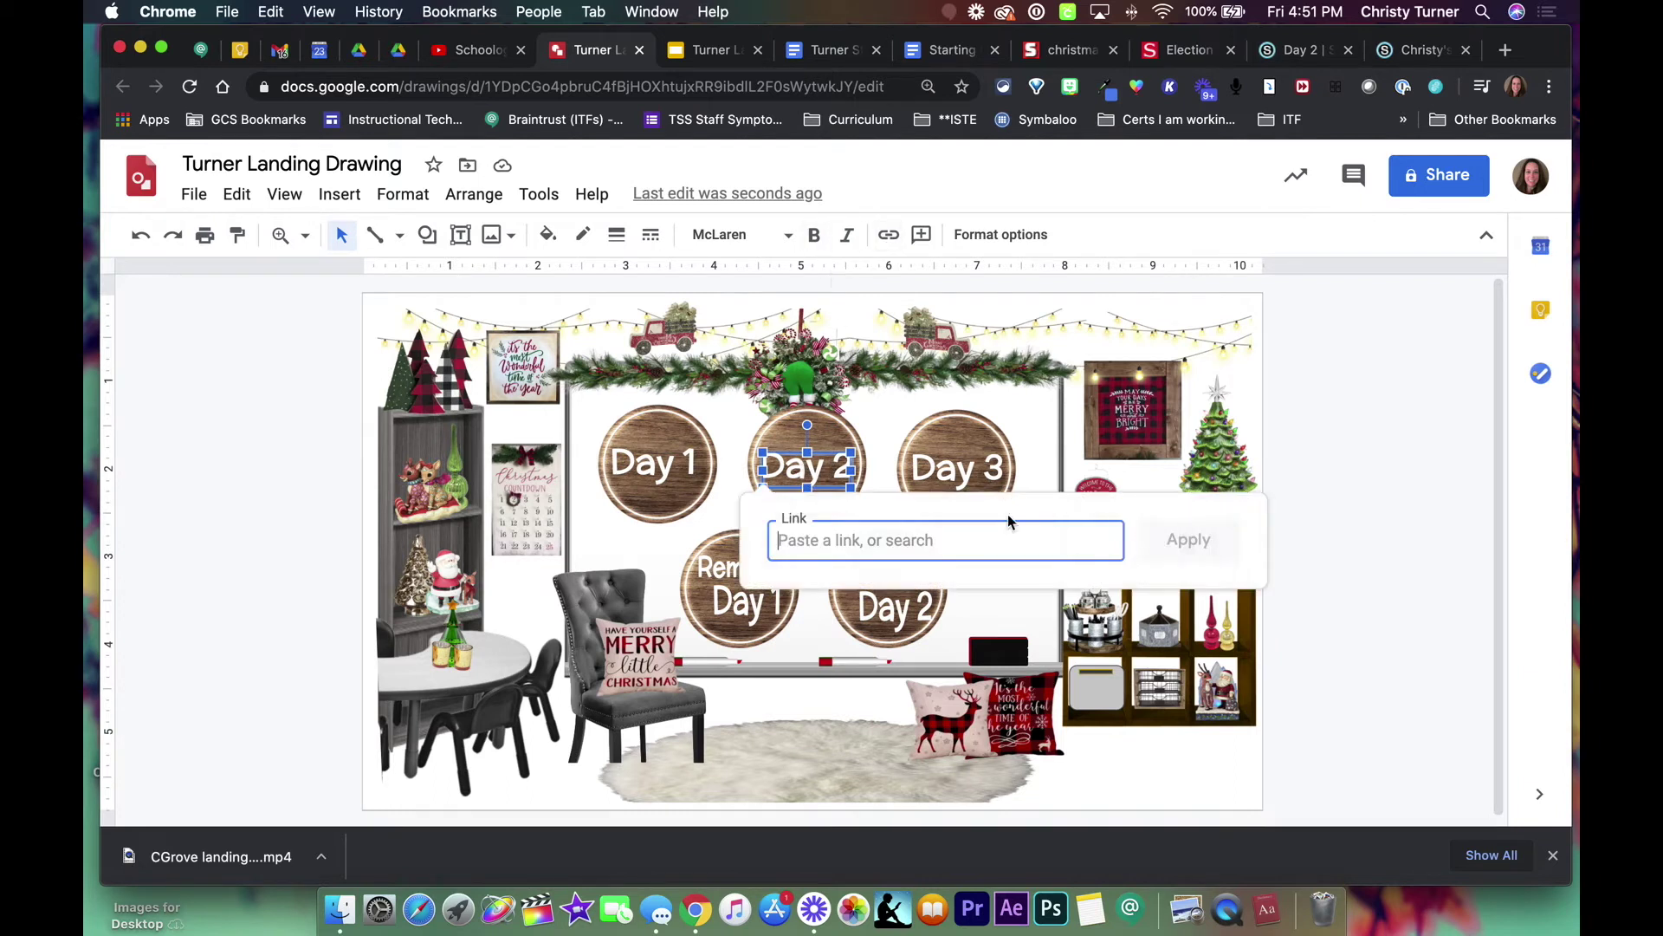
click(973, 542)
key(super+v)
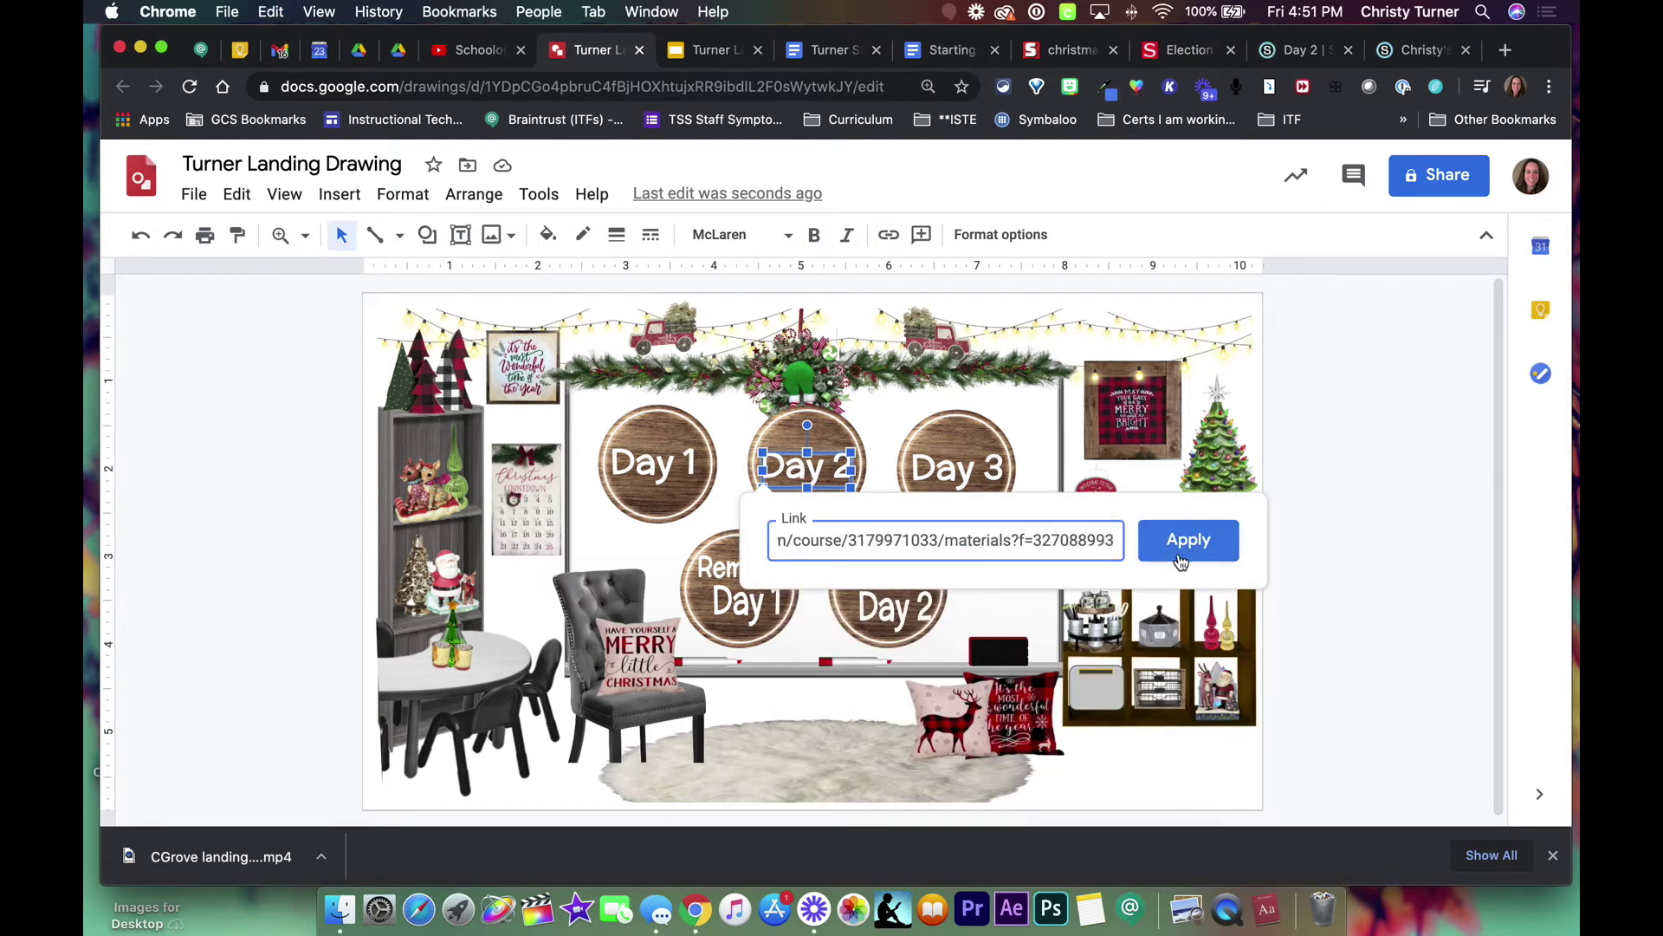
click(1188, 541)
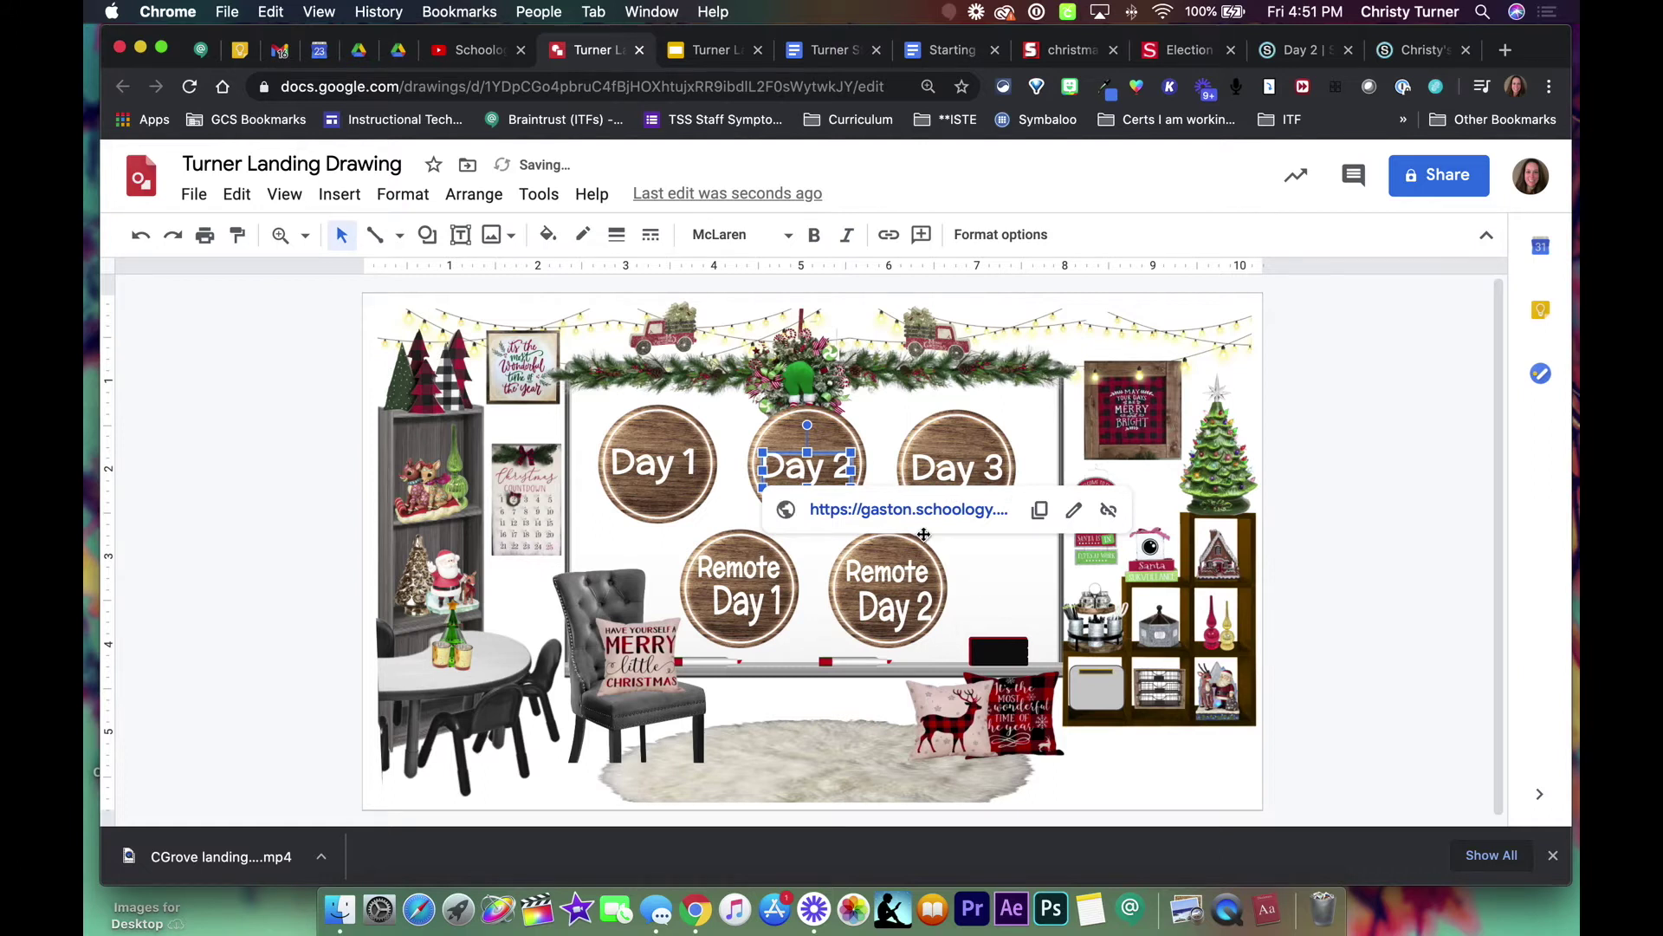
click(717, 51)
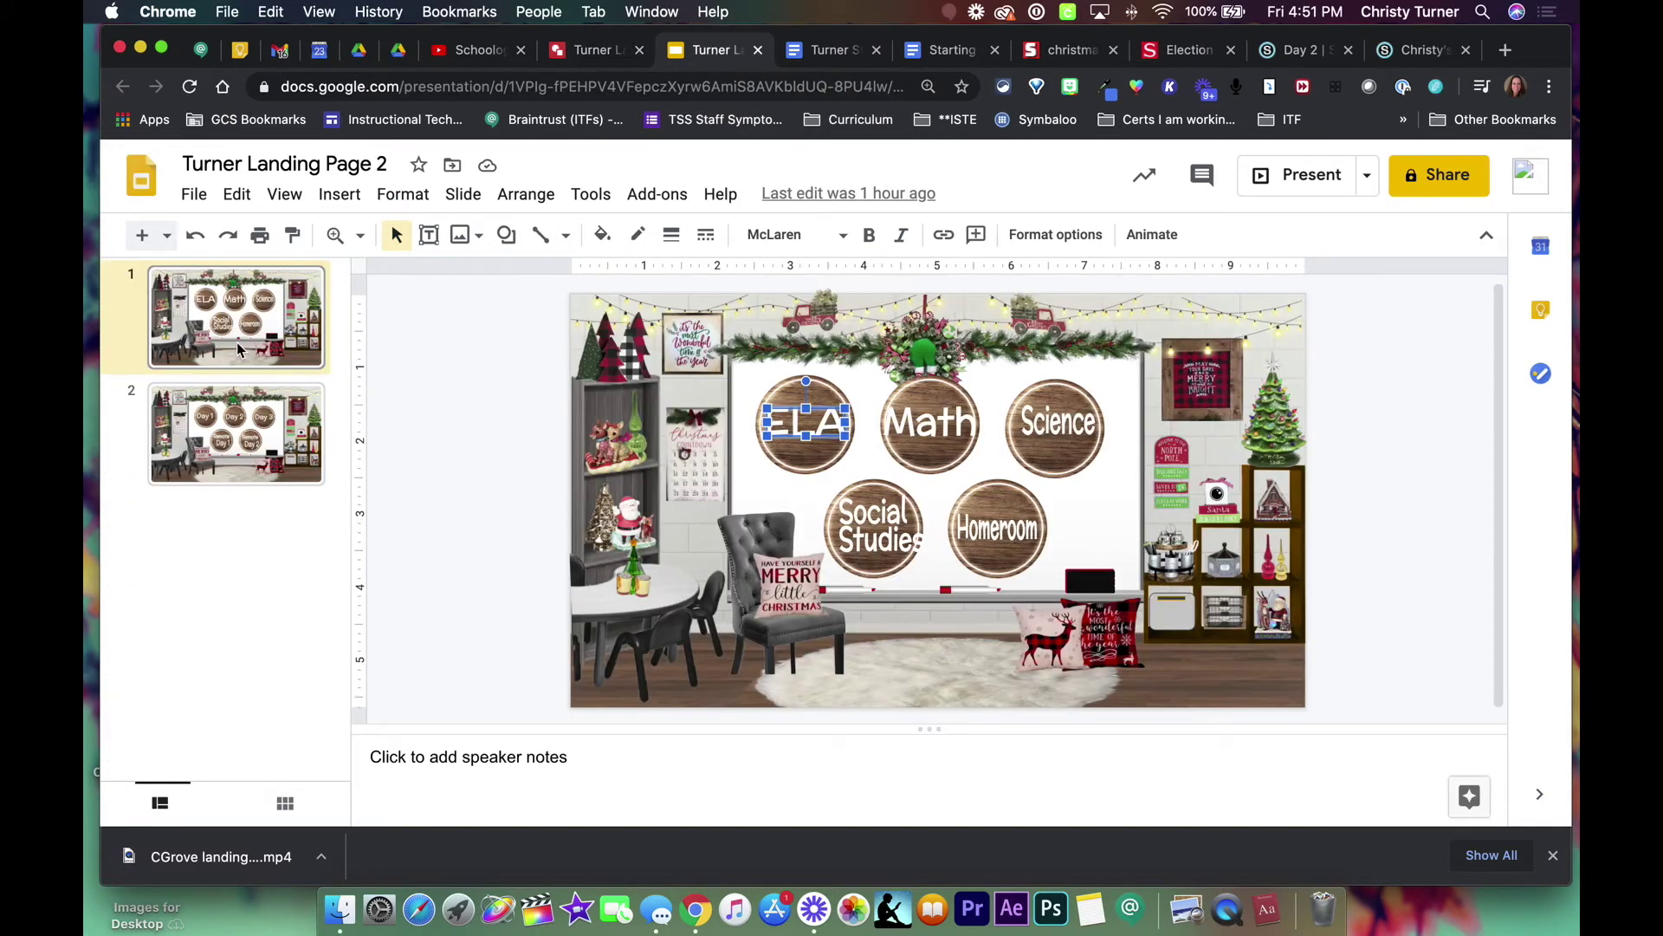
click(240, 349)
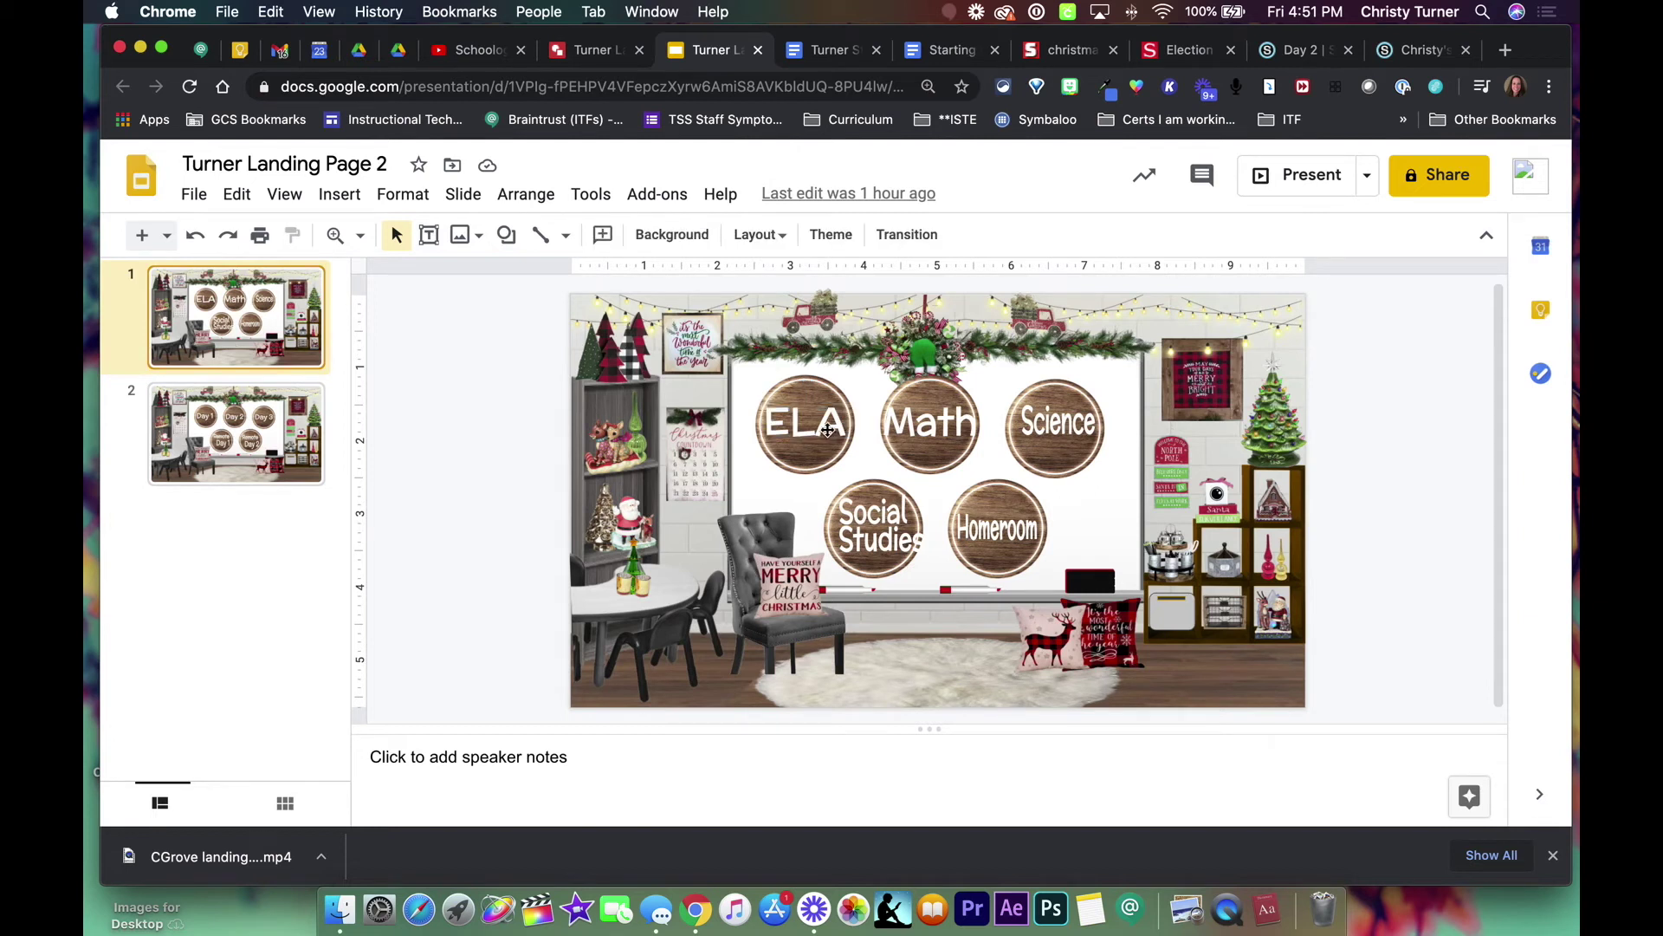
key(ctrl+shift+Tab)
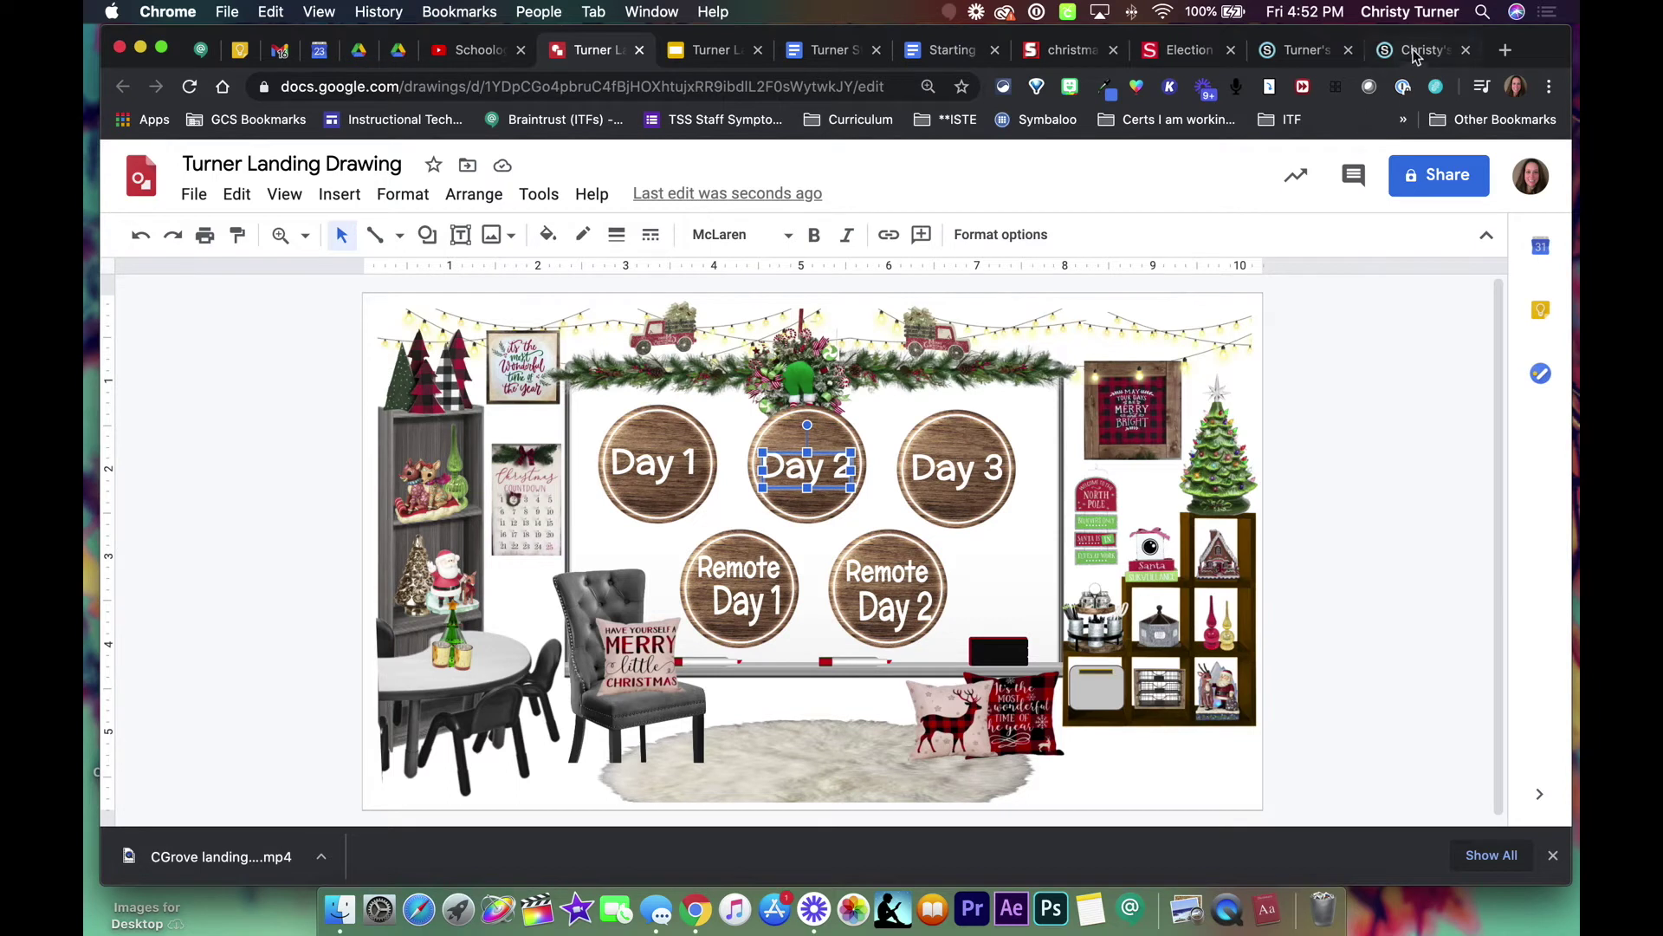
click(1319, 56)
- Open the Week of Oct 19-23 folder, glance at the drawing, then return to Schoology
click(611, 313)
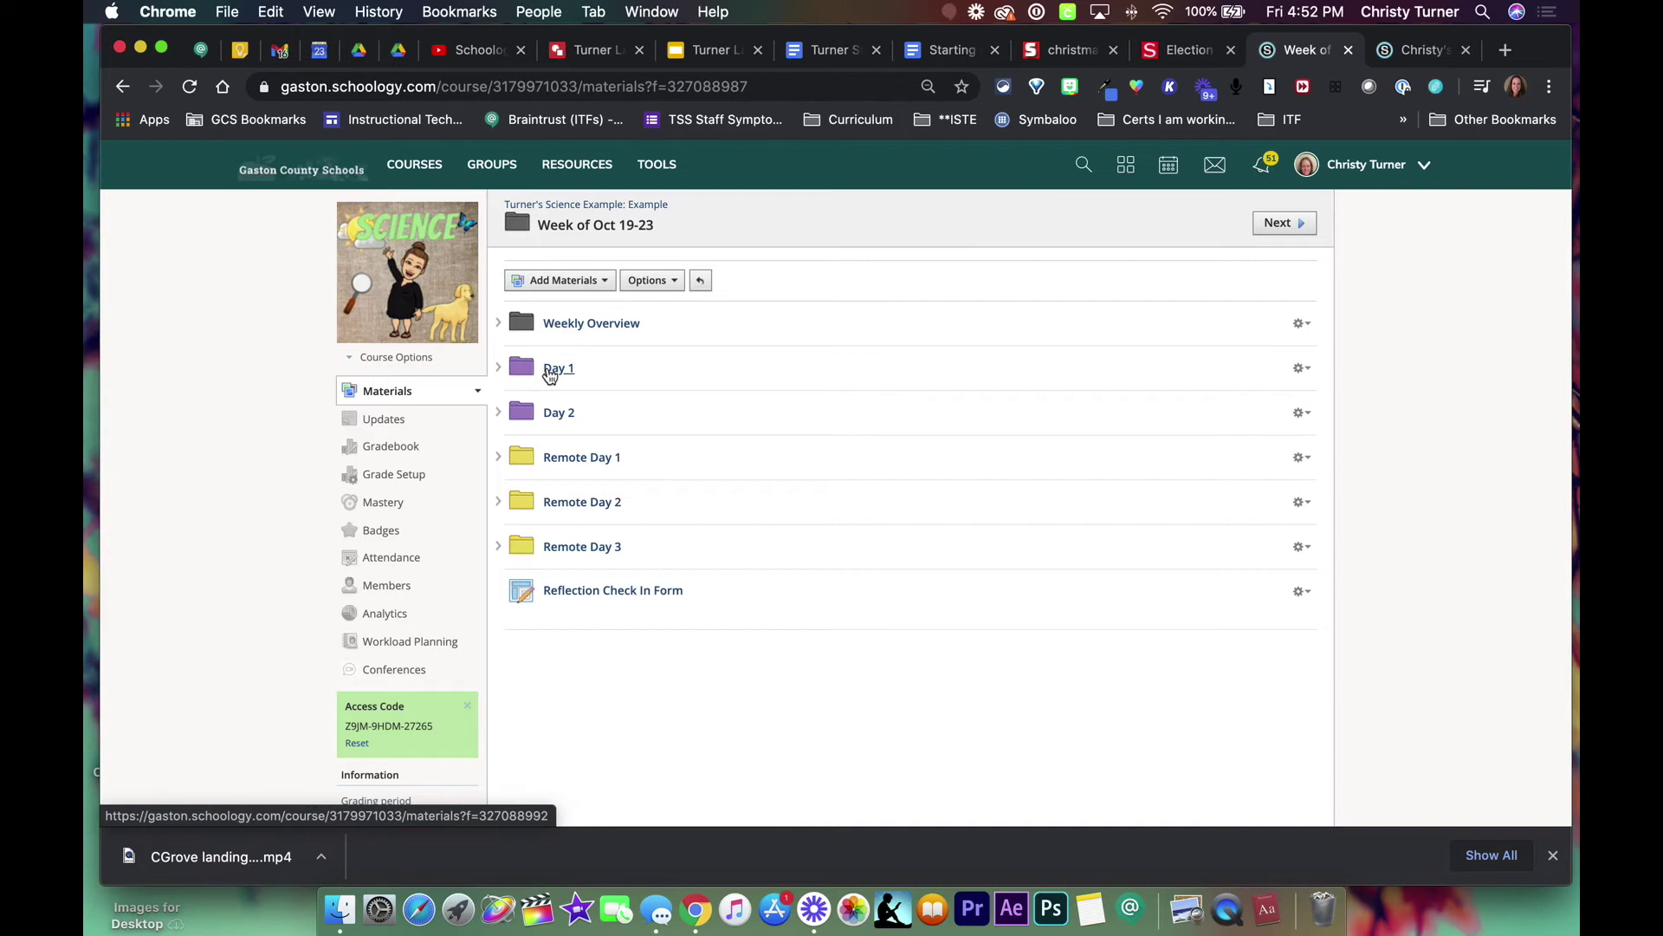
click(589, 52)
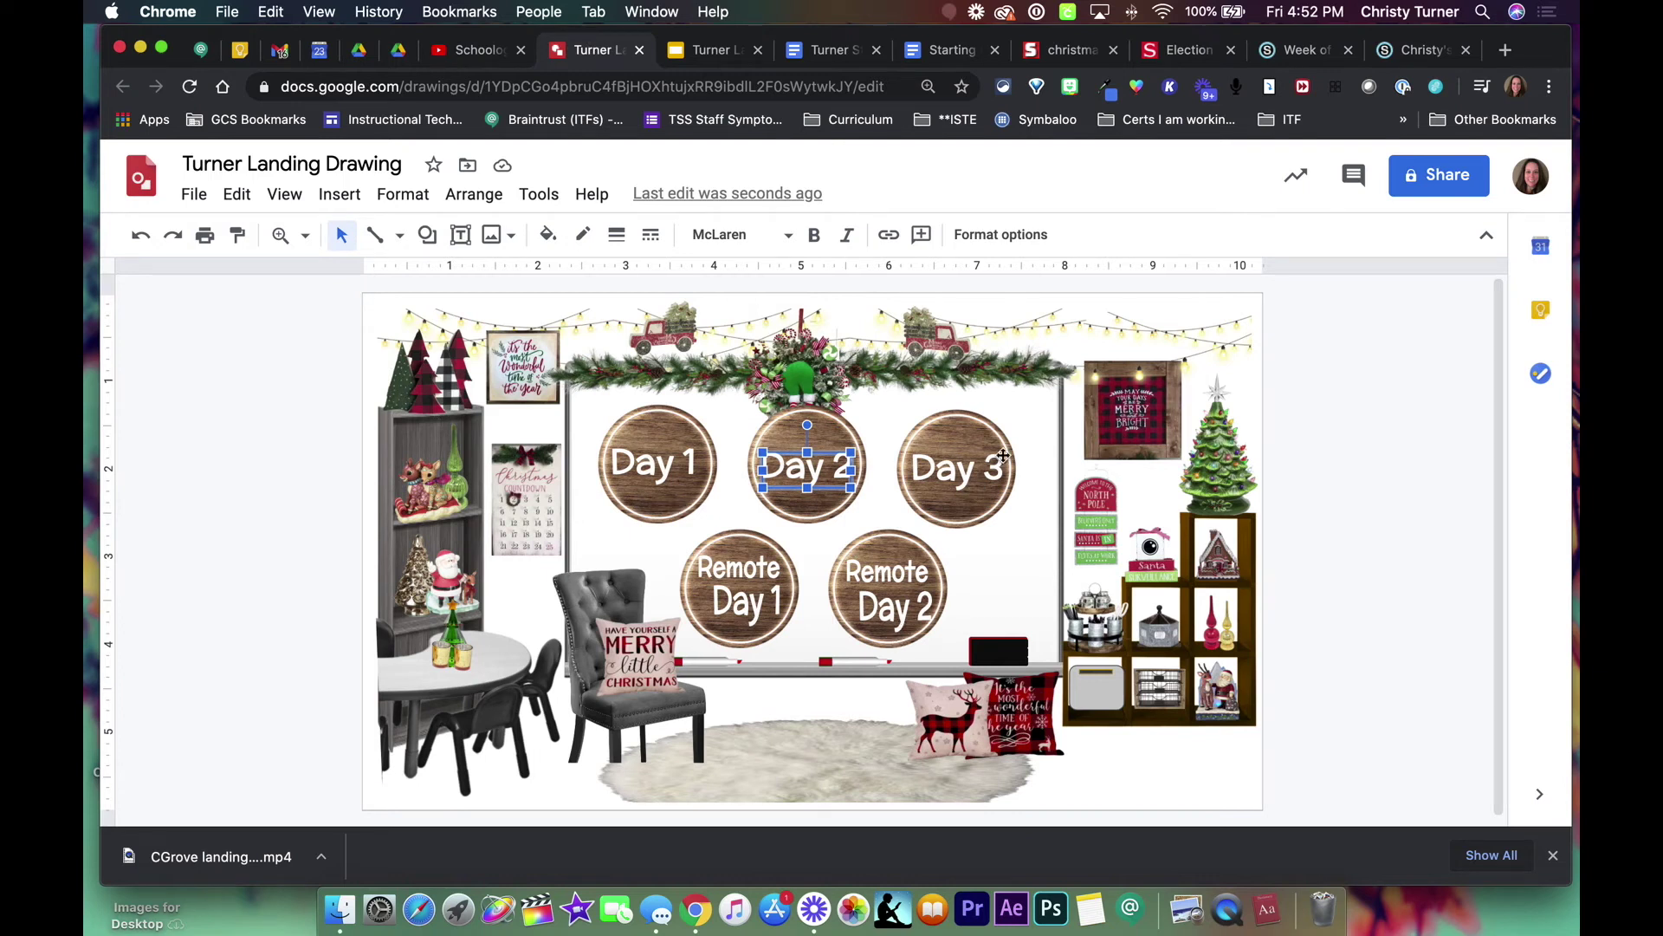
click(1302, 53)
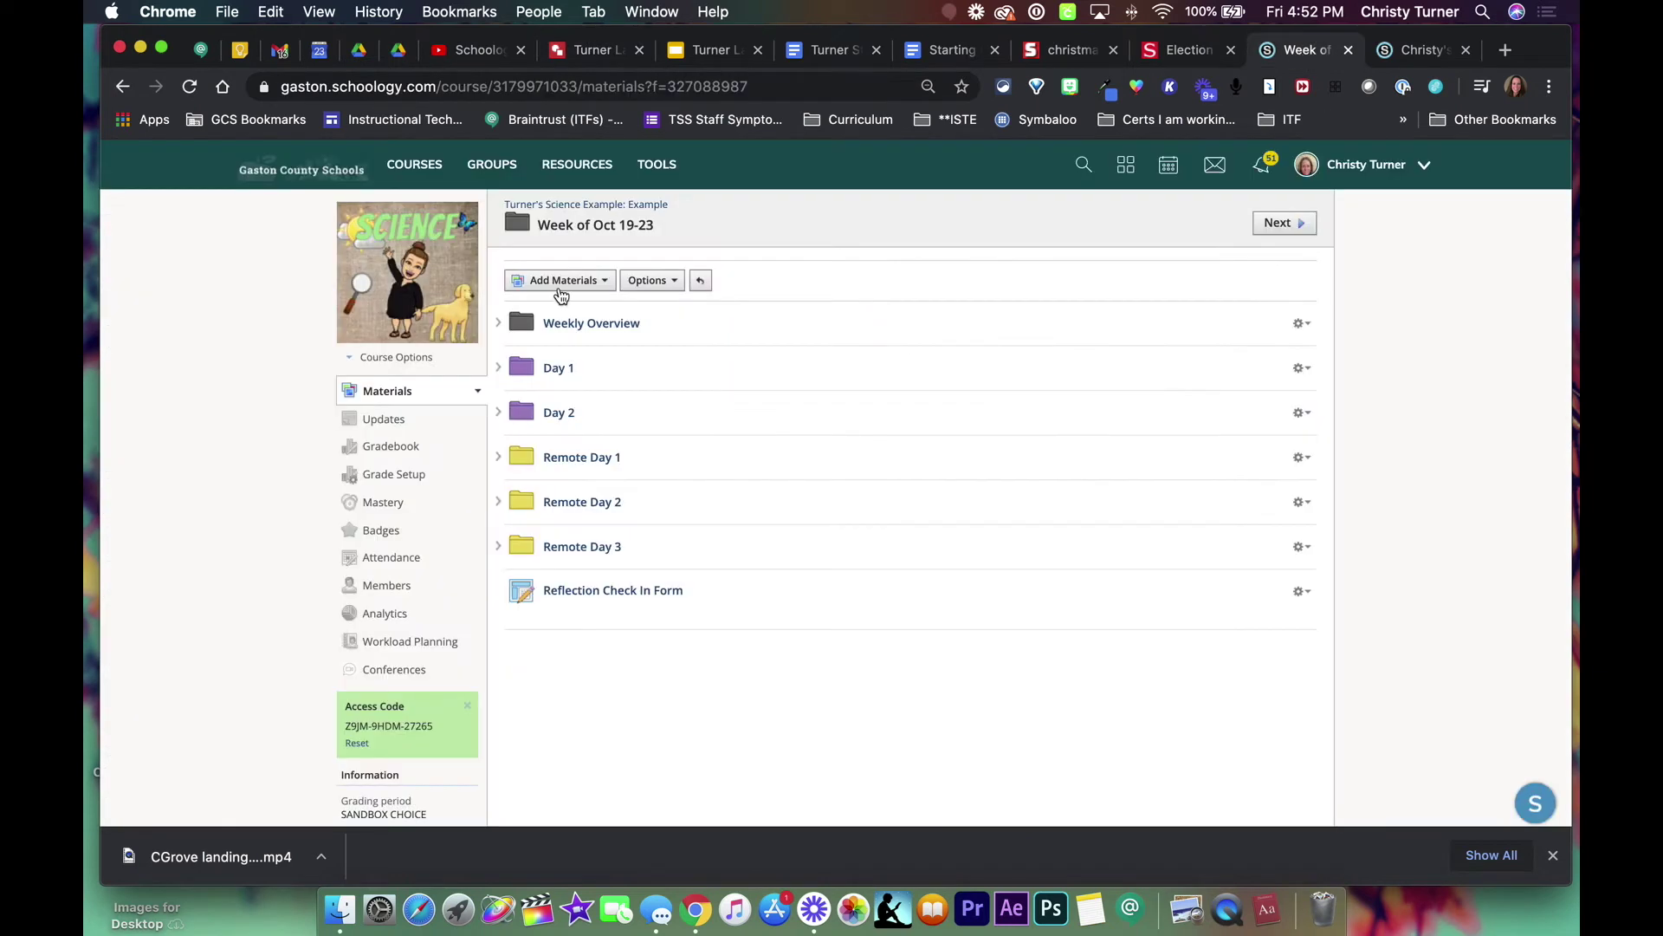
- Add a page titled 'Landing page' to the week folder and show the Insert Content choices
click(599, 282)
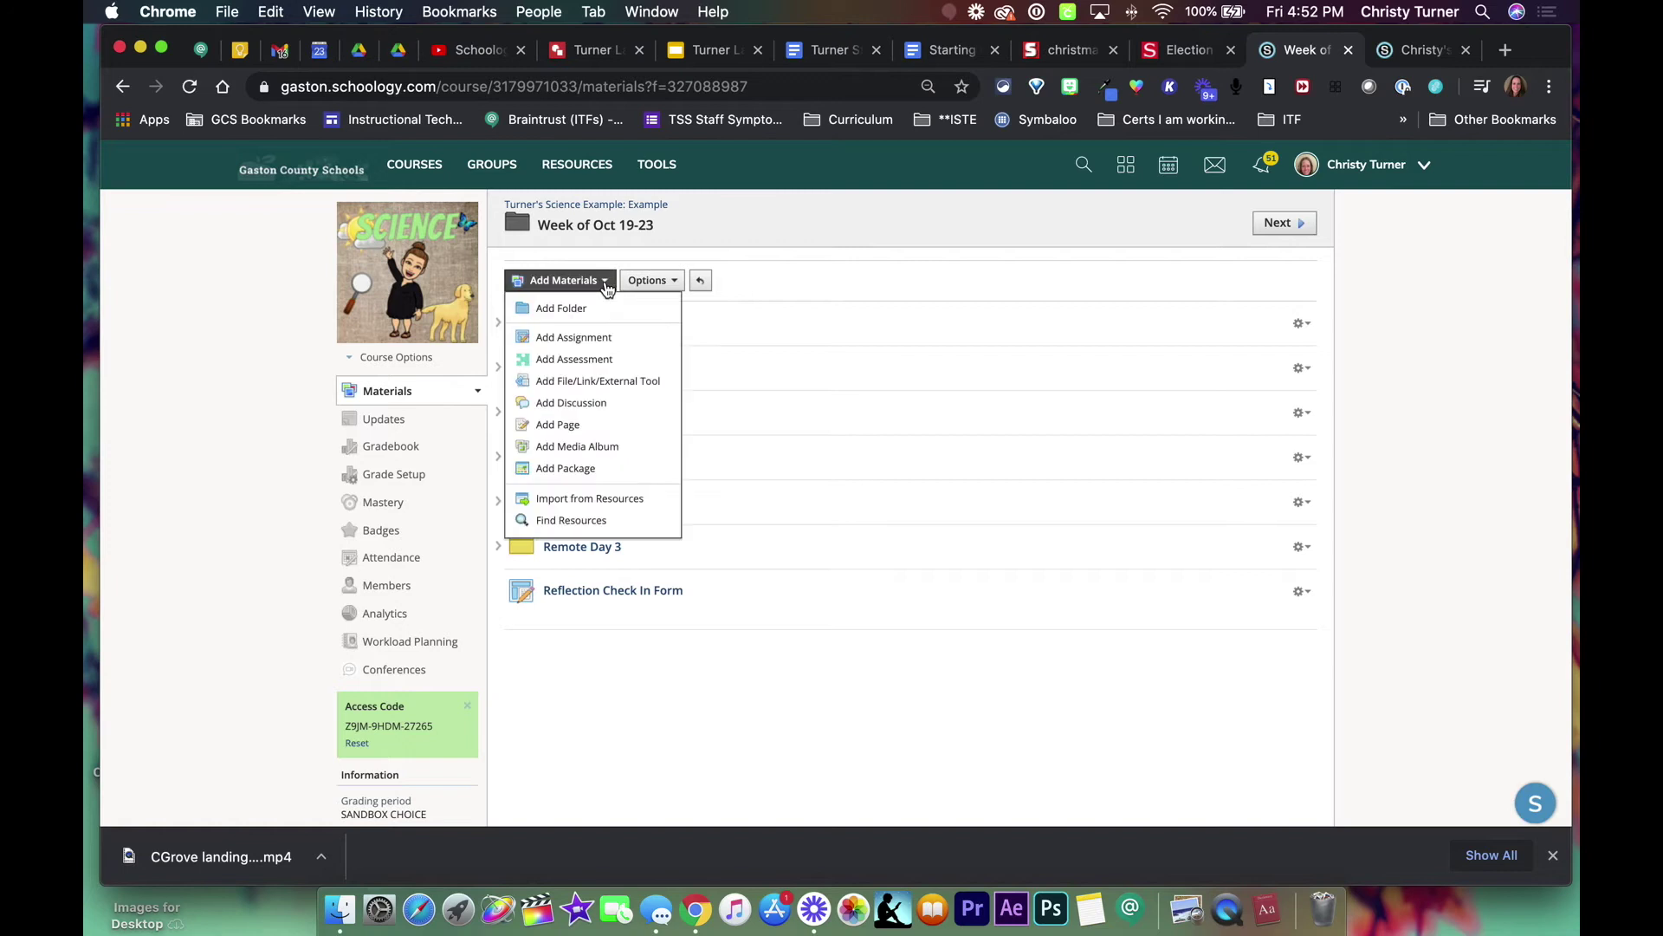
click(606, 427)
click(624, 232)
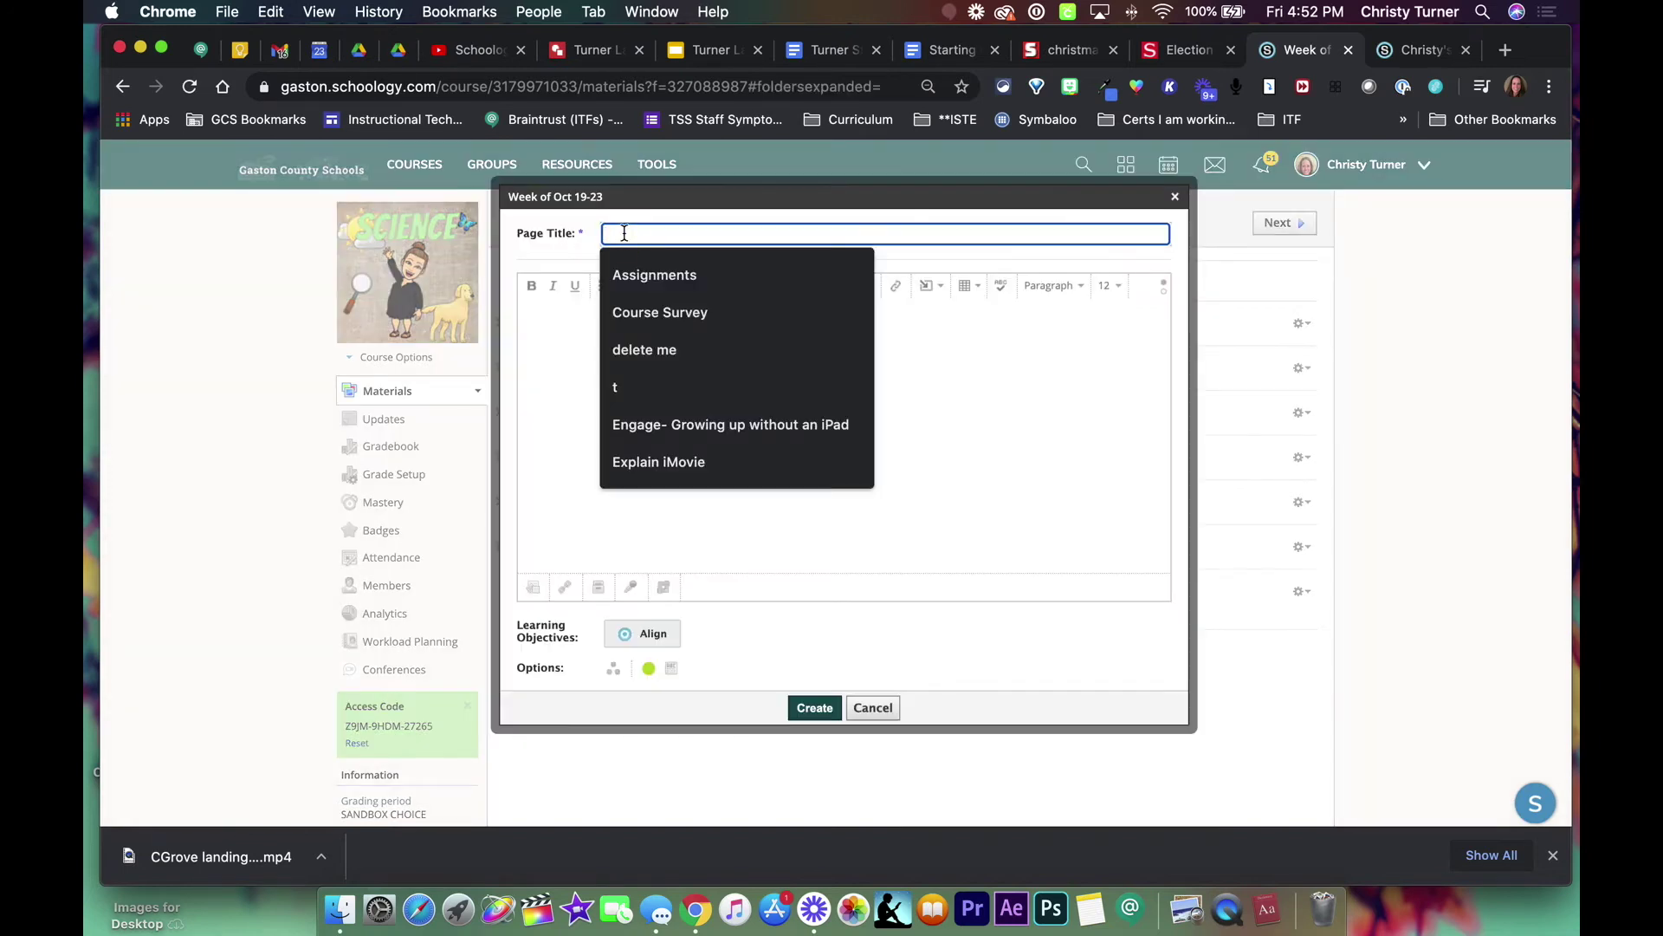
text(Landing page)
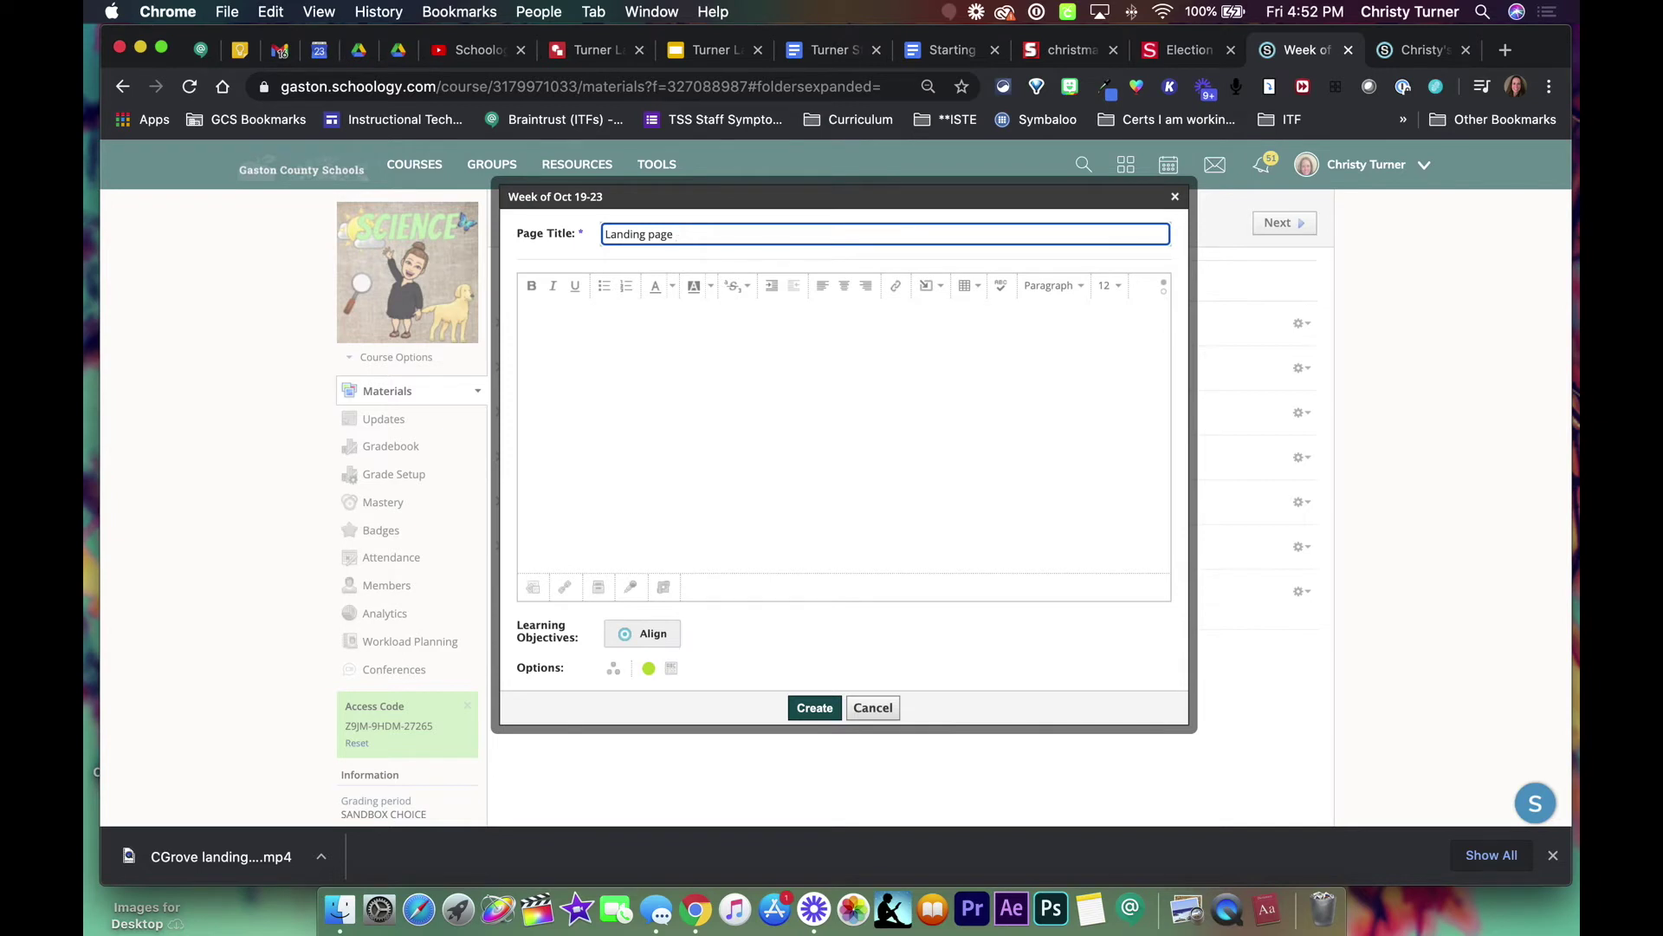
click(576, 315)
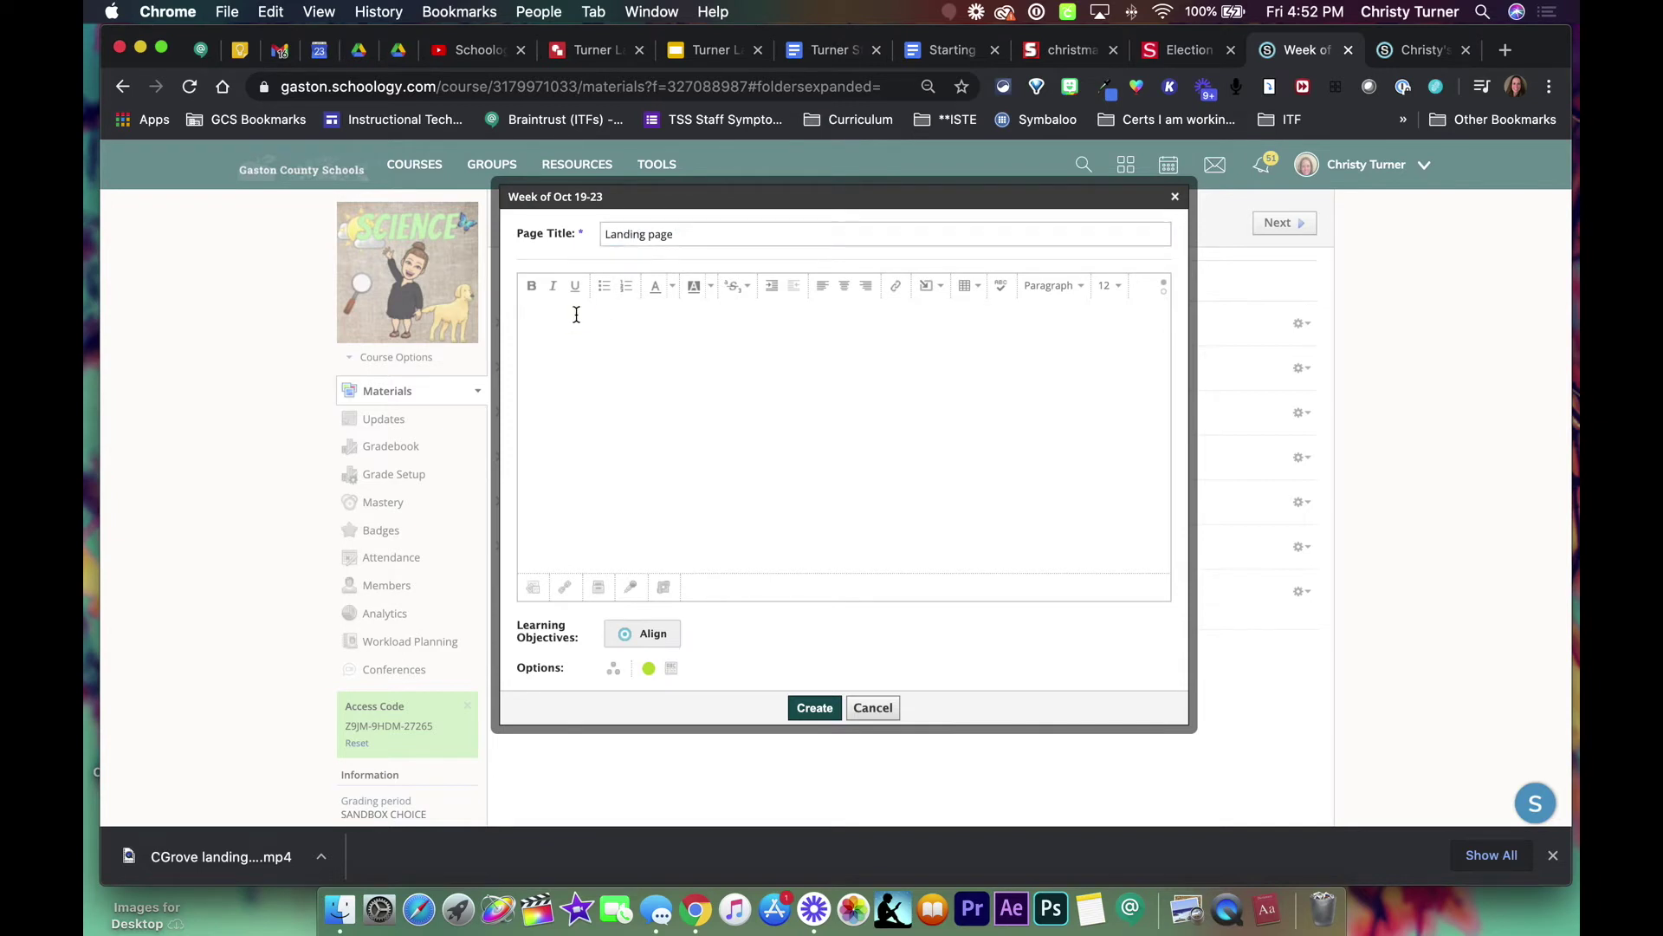
click(931, 286)
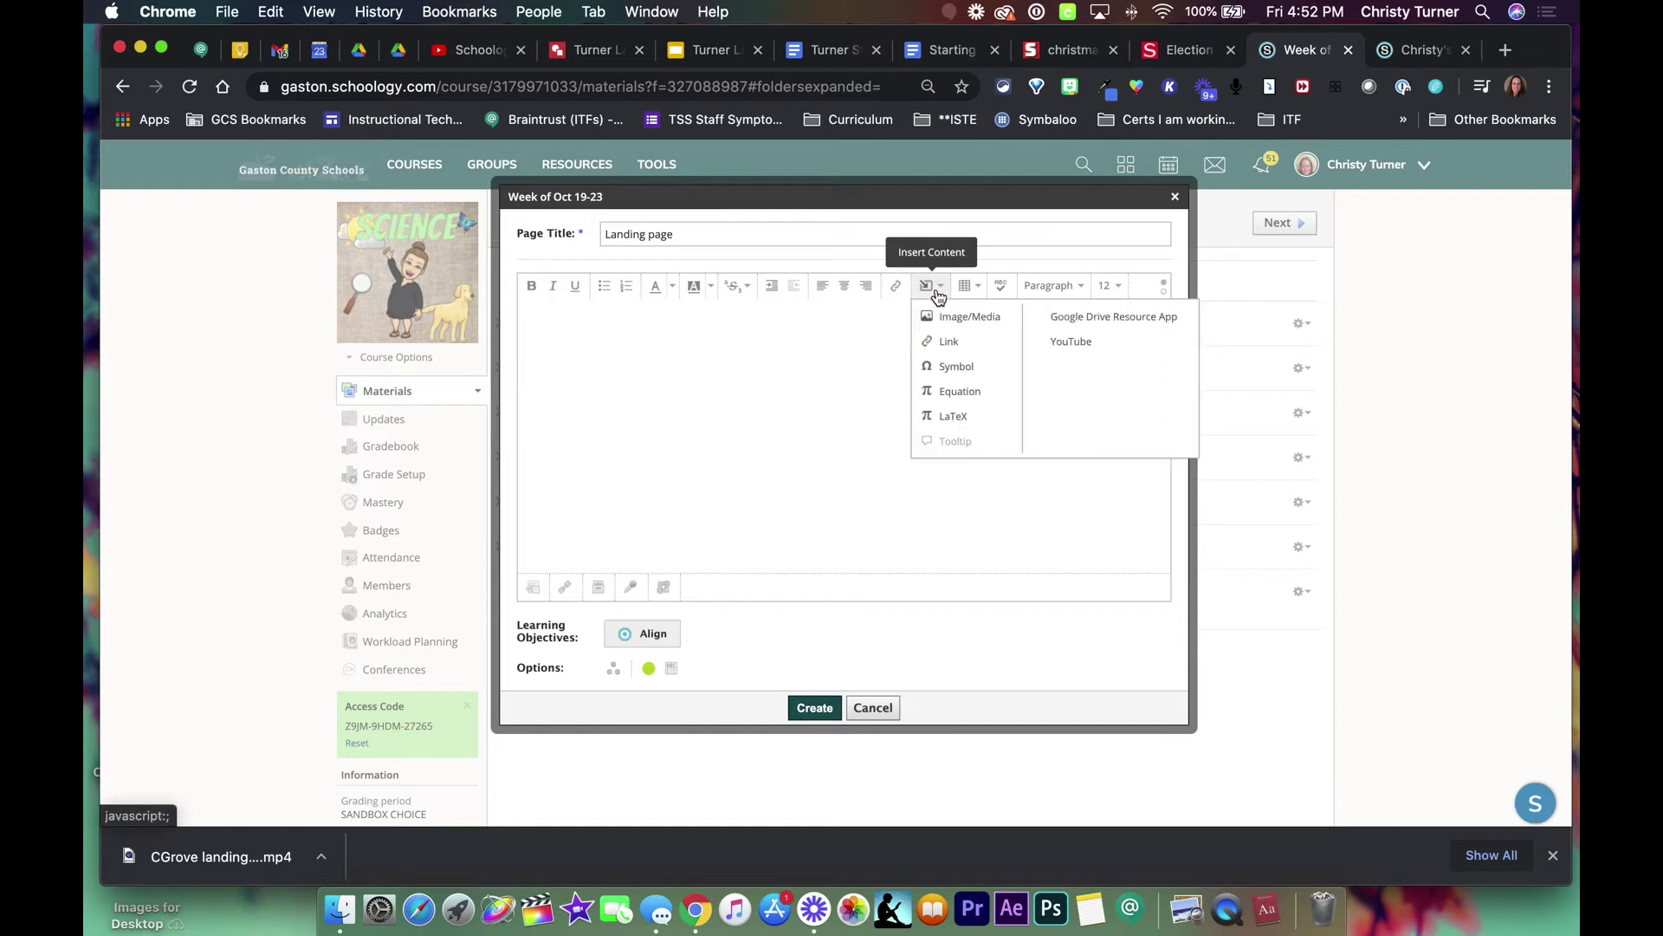
- Search Google Drive for 'turner landing drawing' and import it as an embed
click(1053, 318)
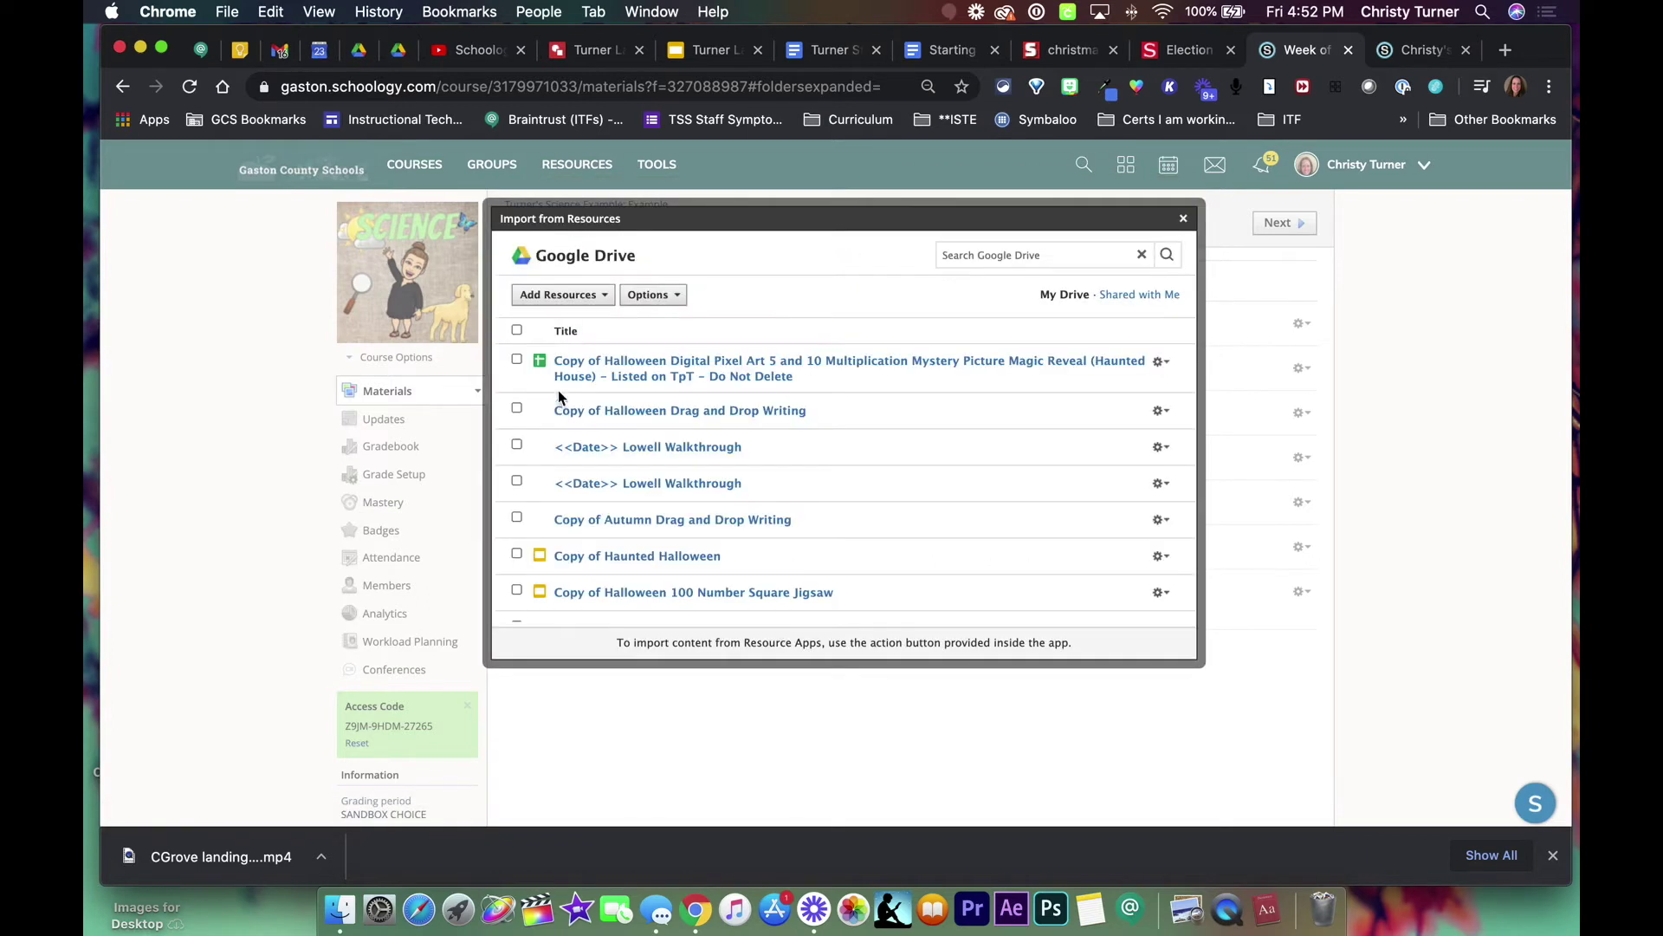
click(956, 258)
text(t)
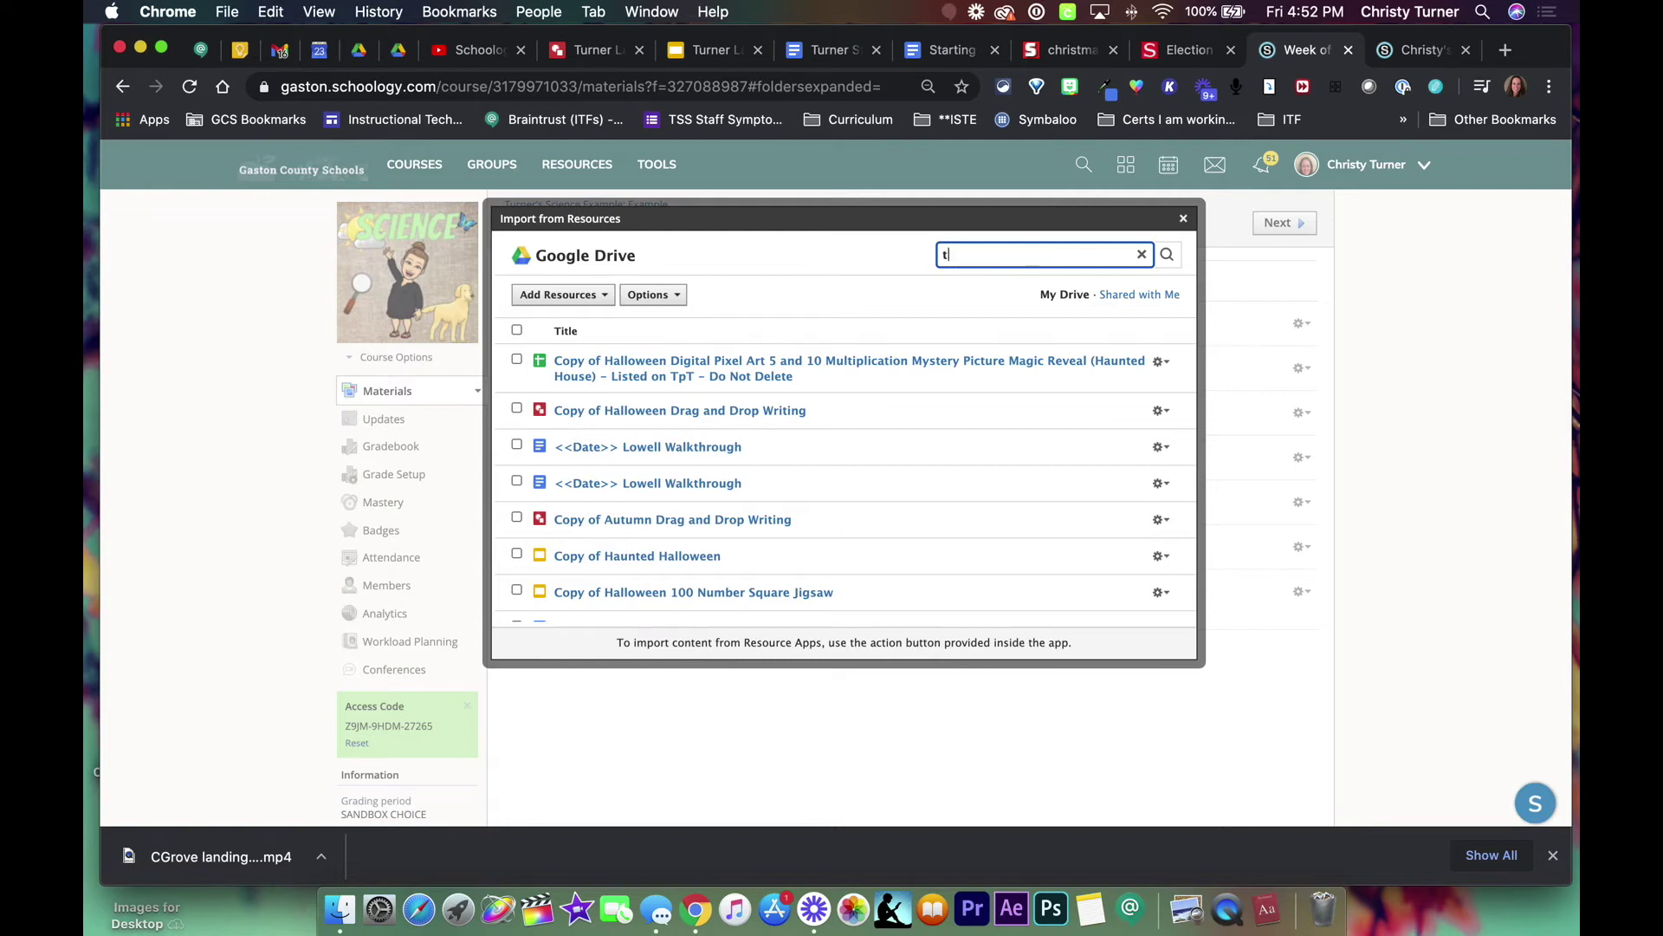
text(urner landing drawing)
key(Return)
click(517, 396)
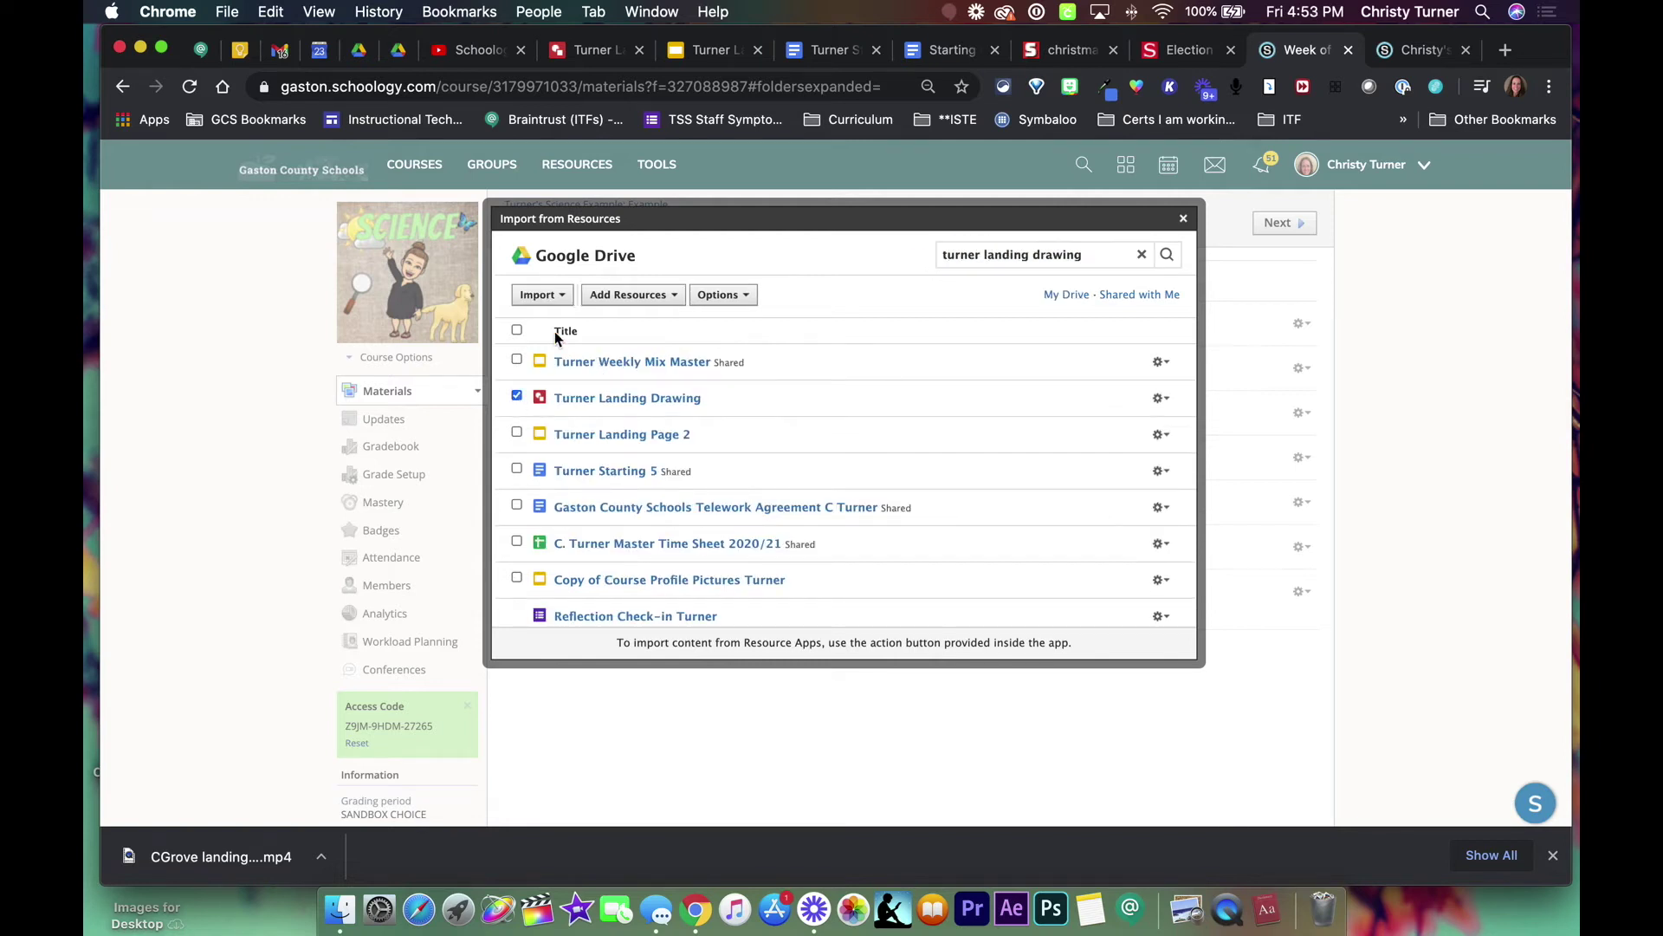
click(540, 294)
click(577, 366)
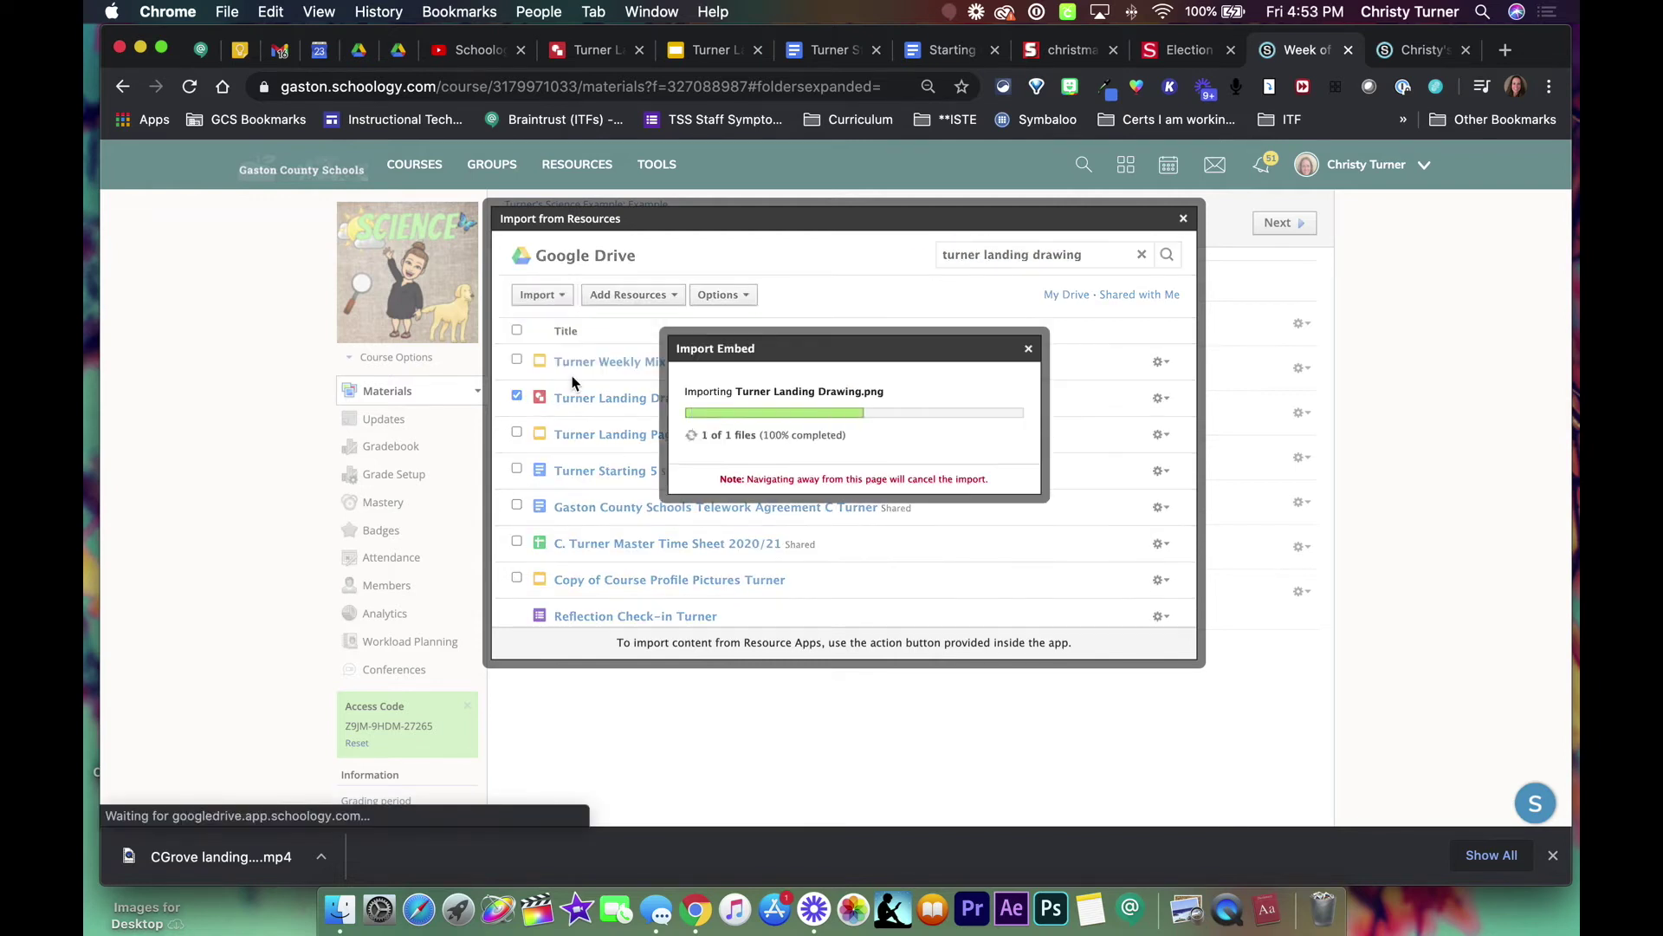
- Resize the embedded drawing to 1000 × 563, insert it, and create the page
click(910, 460)
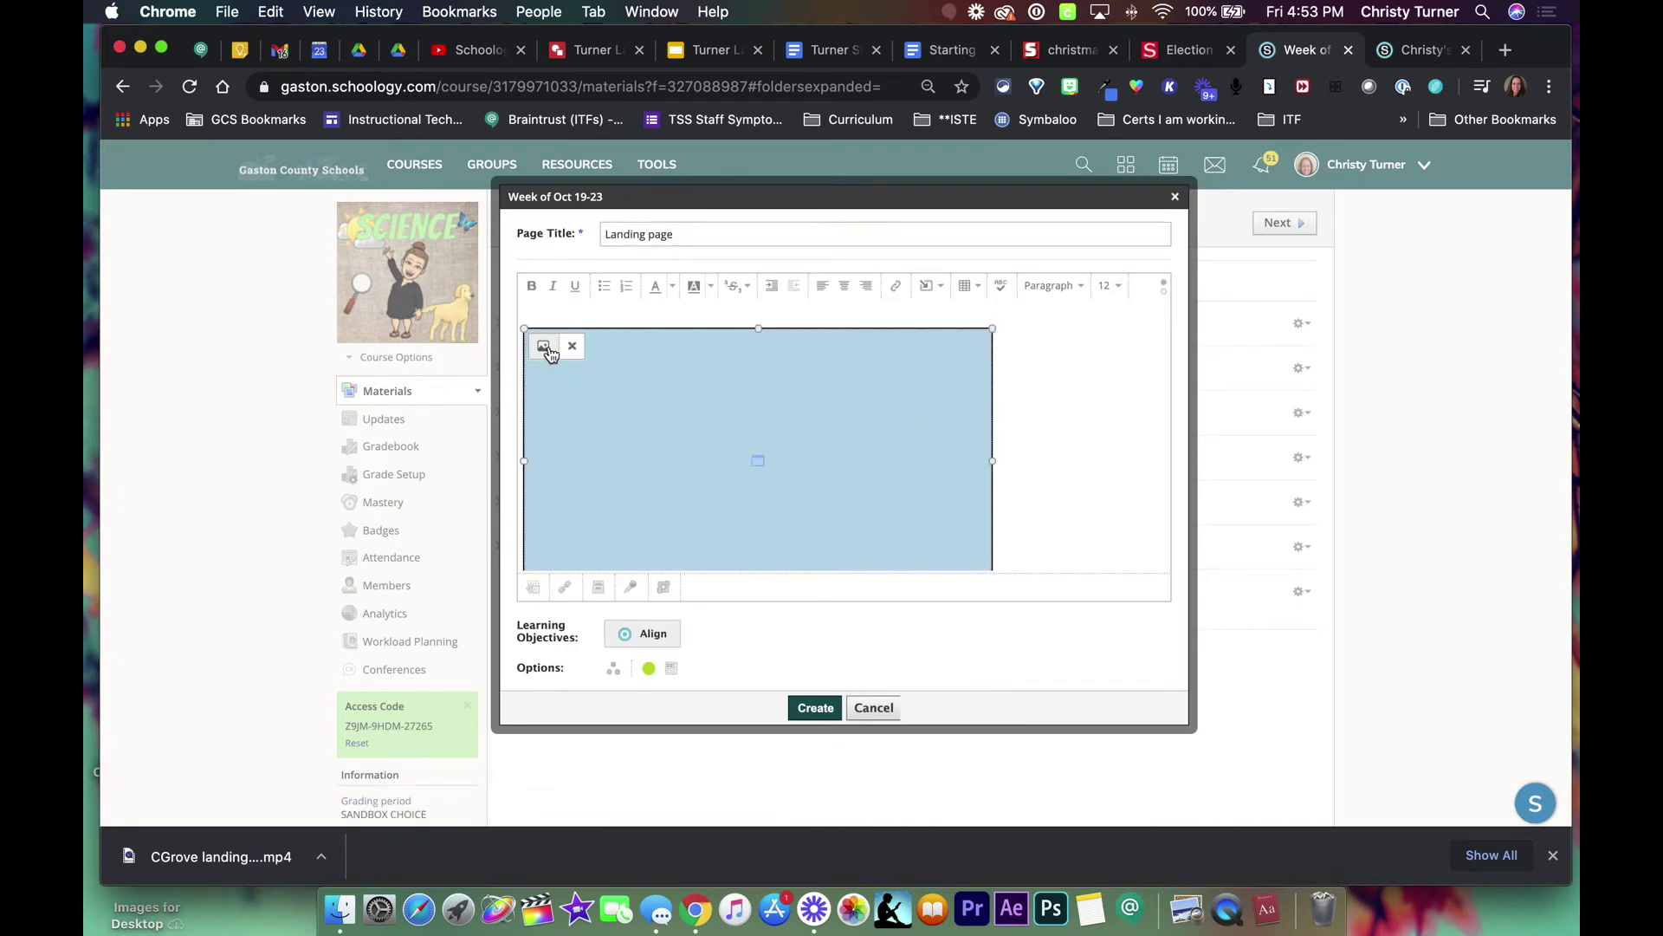
click(544, 346)
click(705, 423)
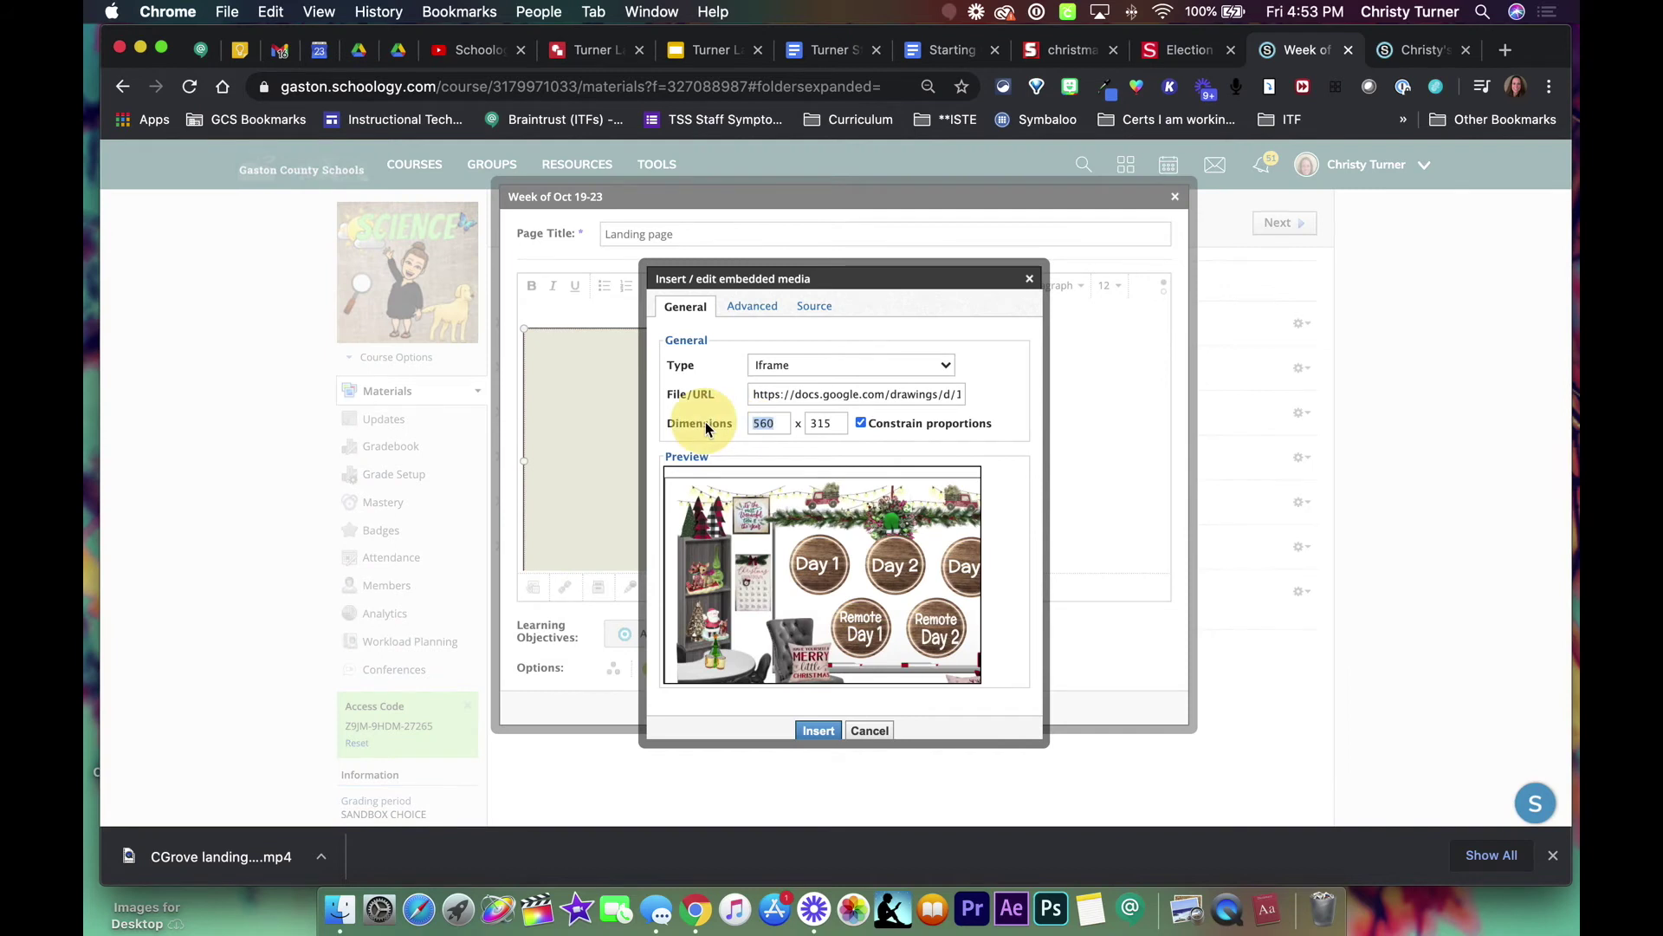
key(BackSpace)
text(1000)
click(818, 454)
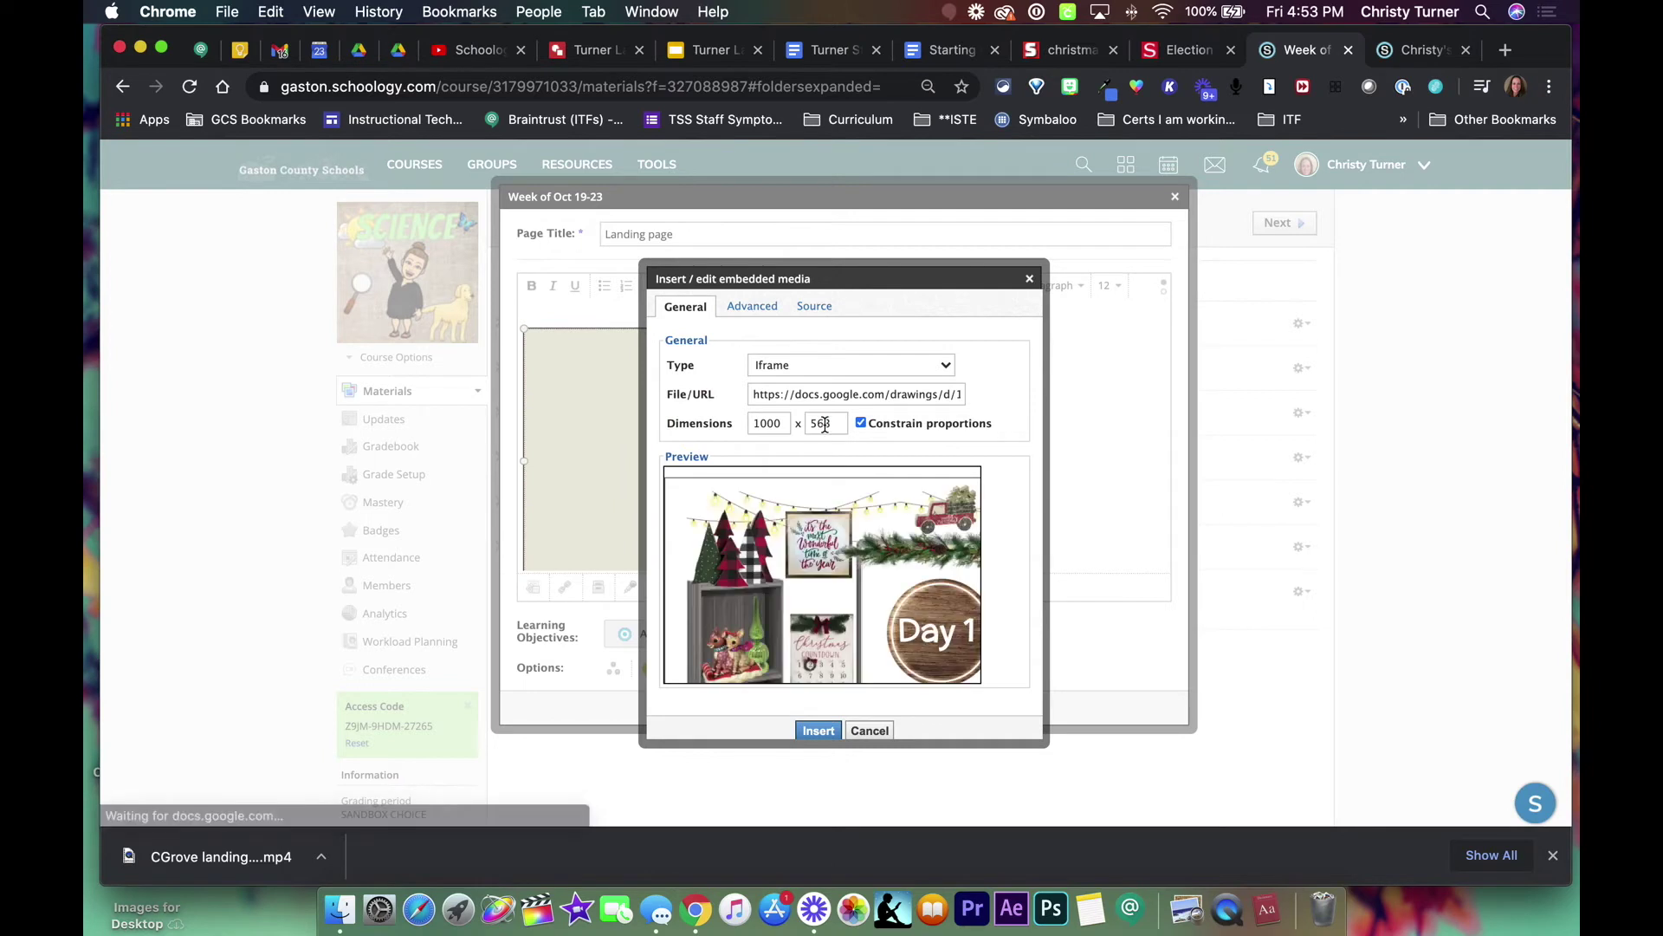
scroll(922, 579, down, 2)
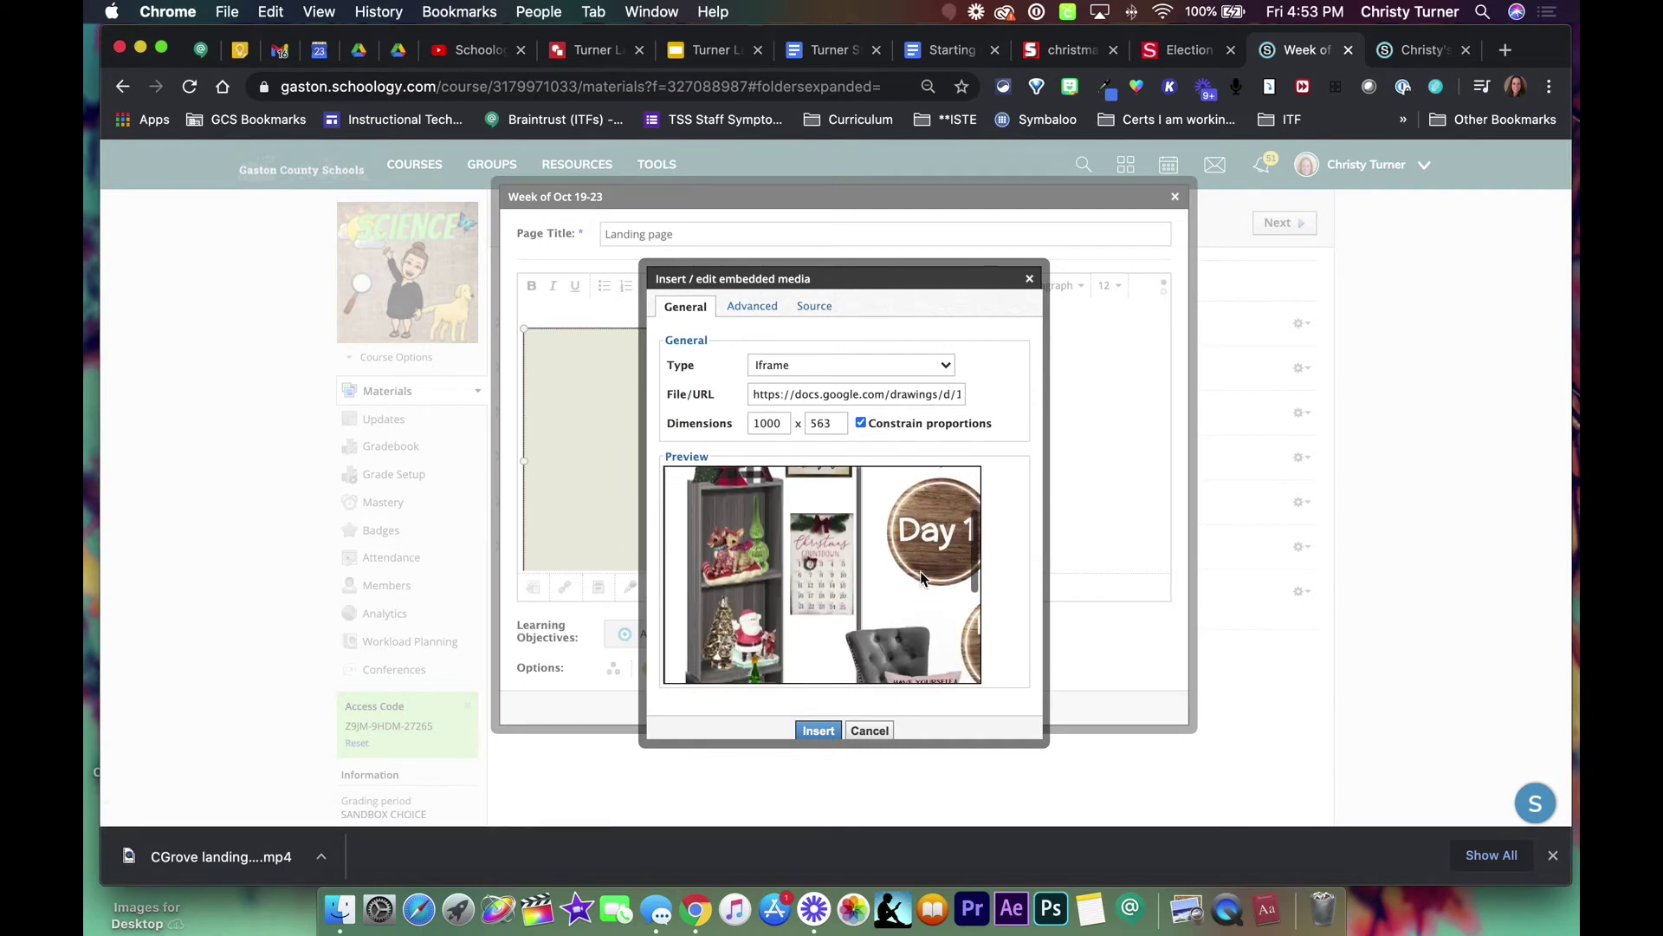
click(819, 730)
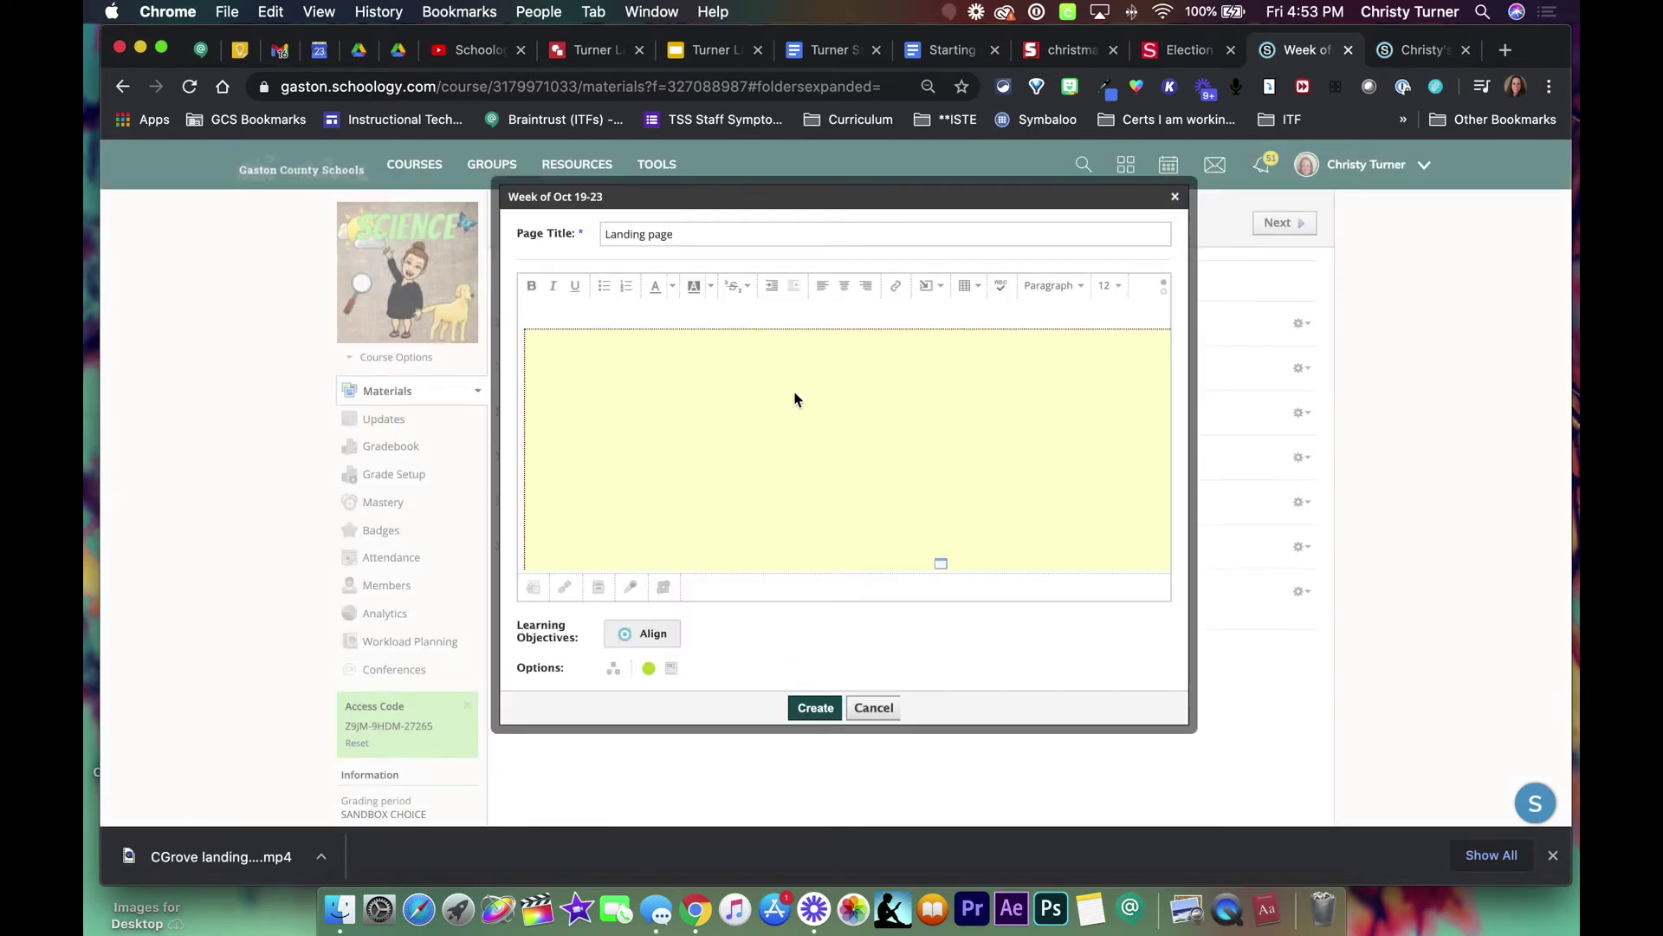
click(815, 709)
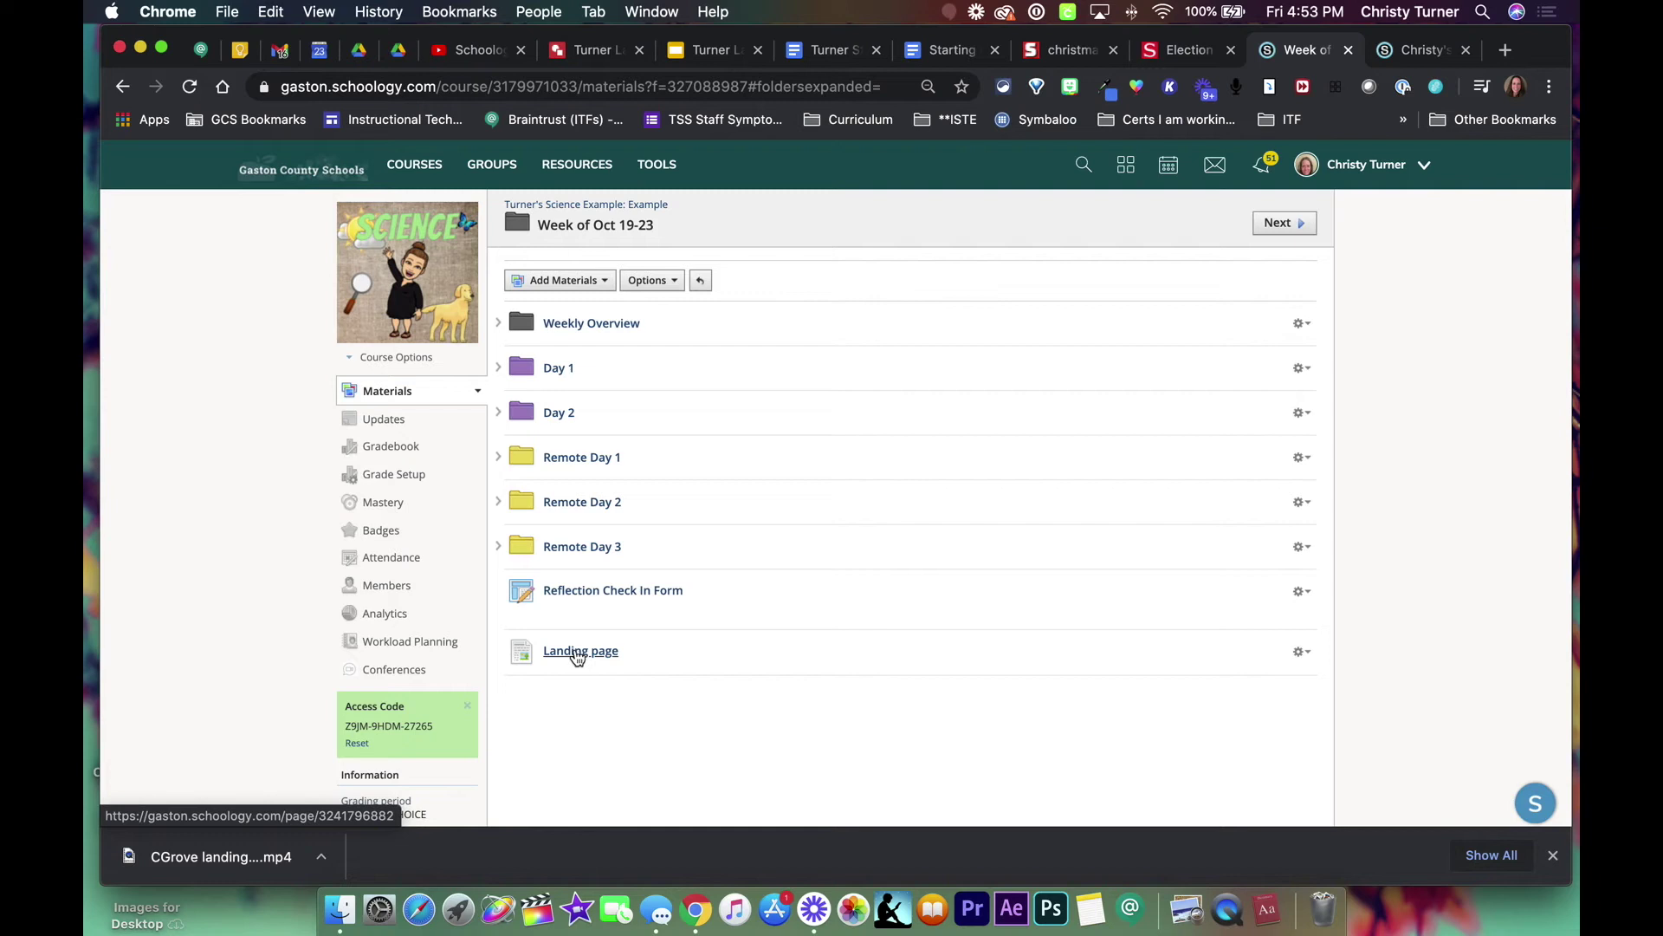
- Open the Landing page, copy its embedded drawing, and paste it into a new course update
click(578, 657)
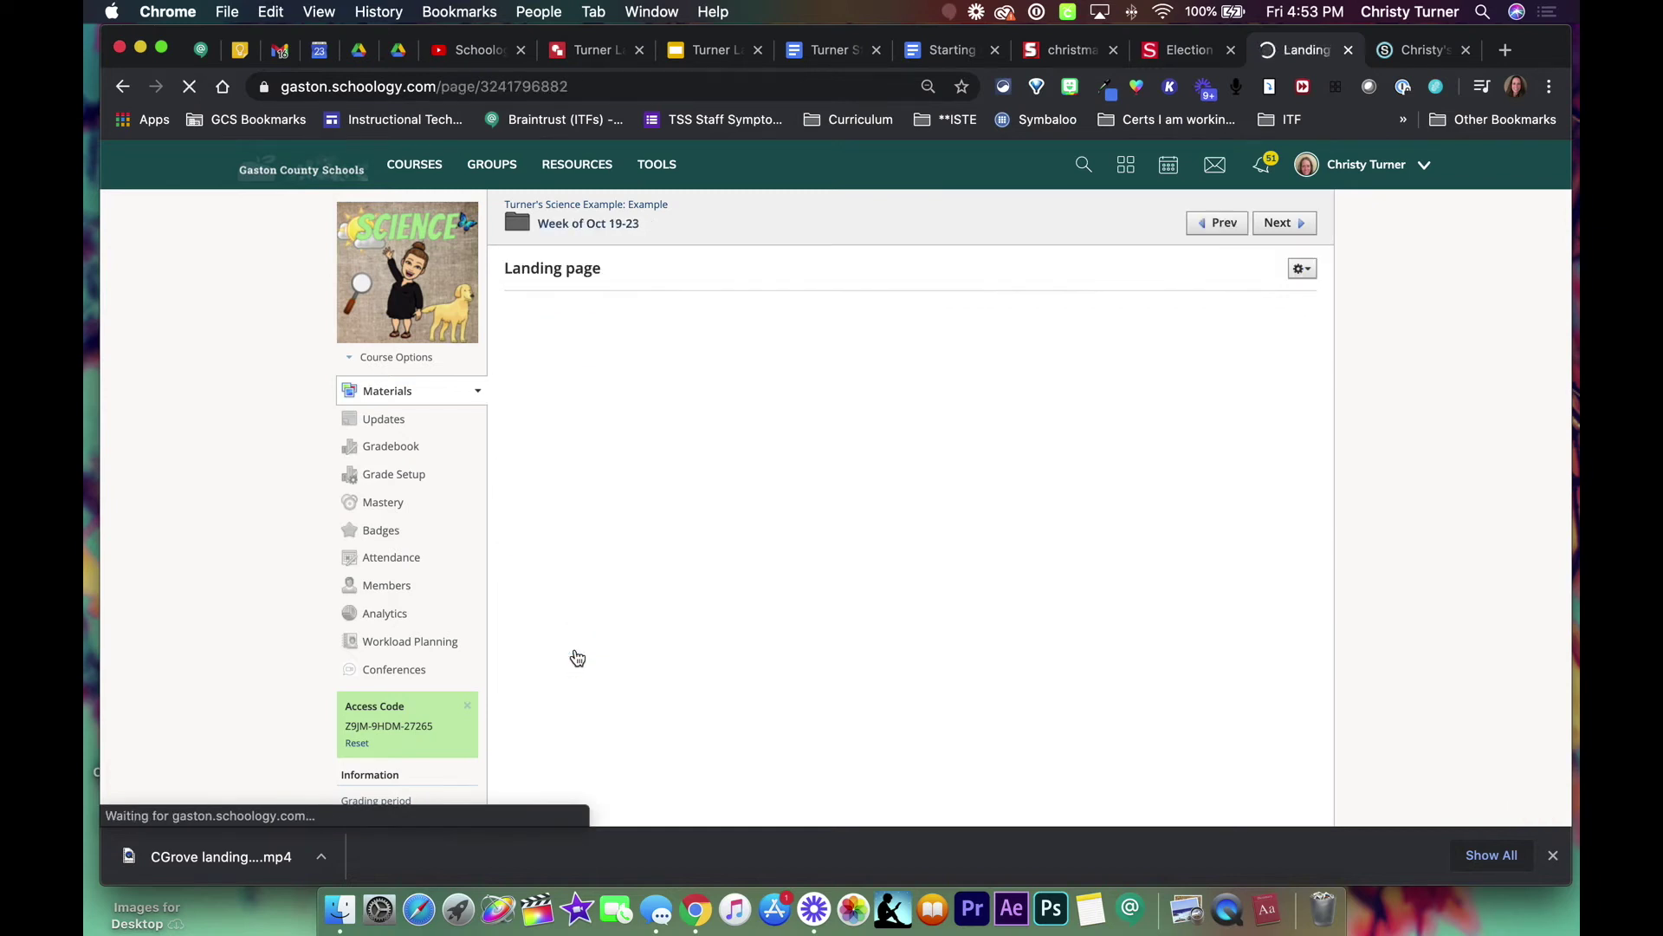
scroll(1295, 724, down, 1)
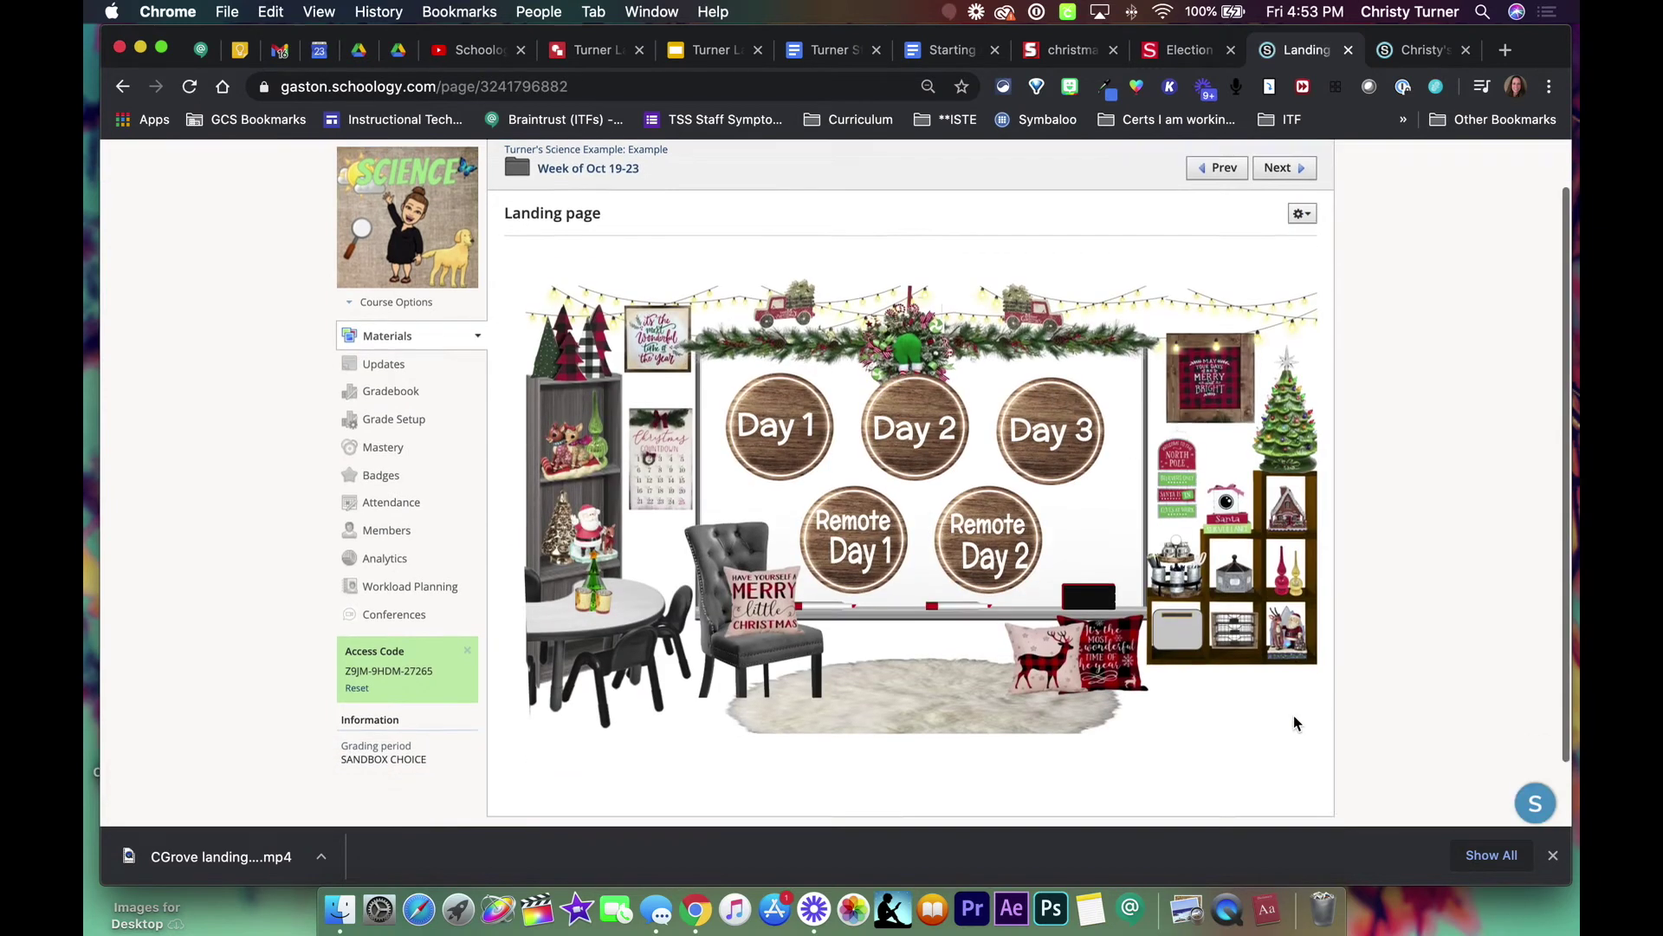
scroll(1294, 723, down, 1)
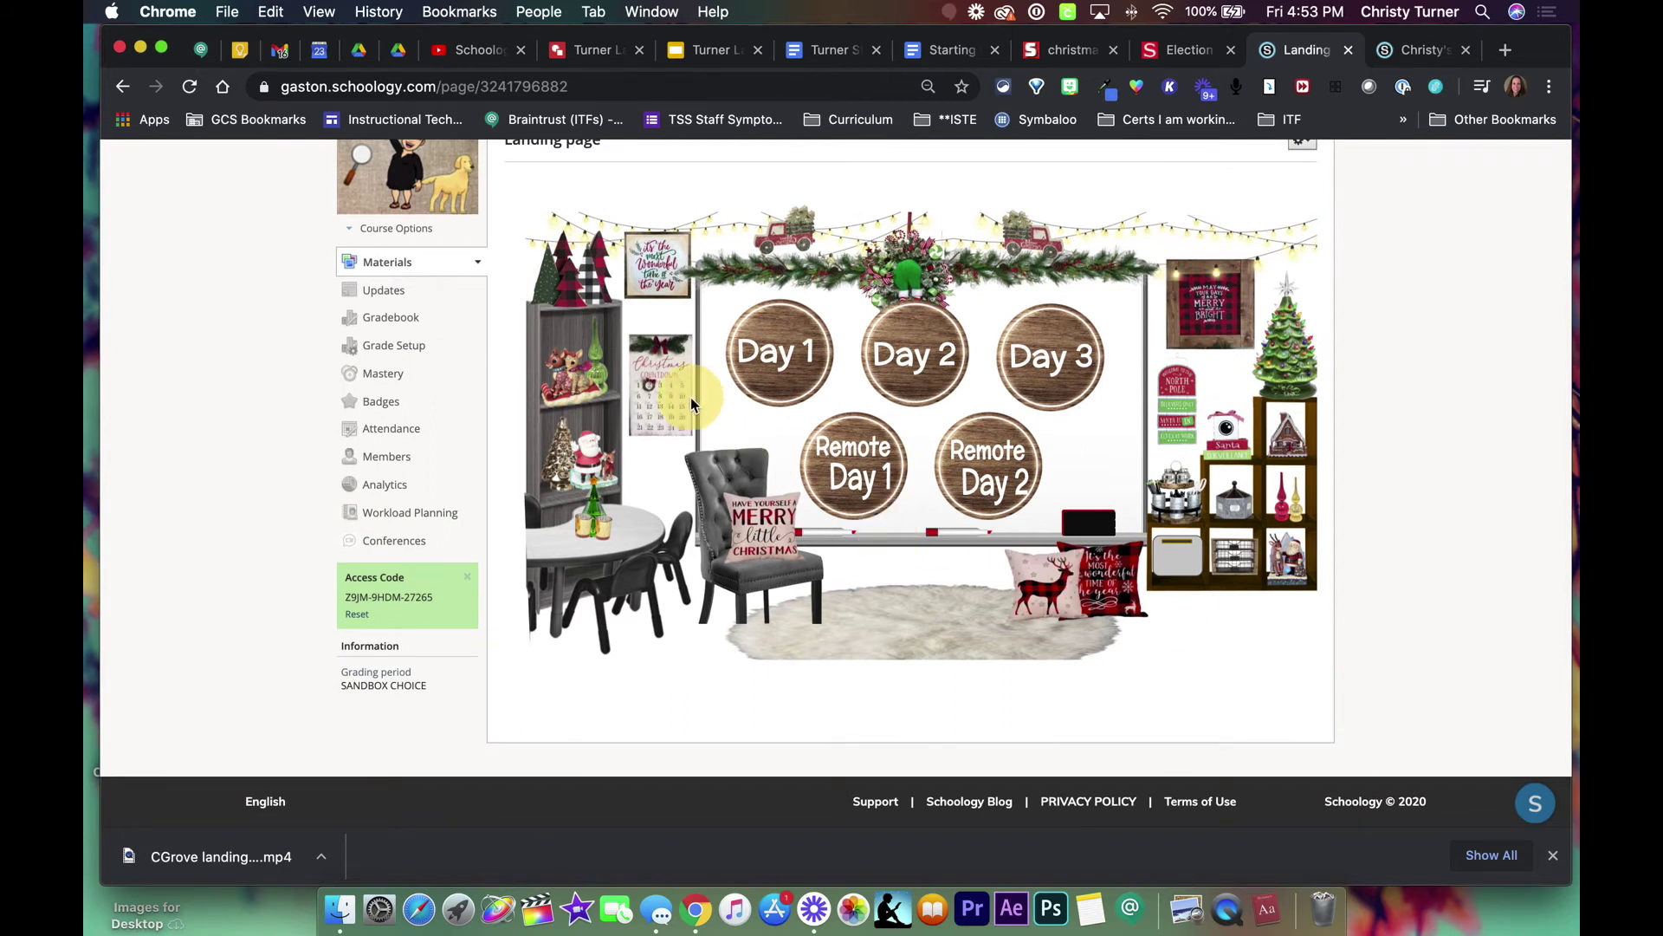
click(532, 196)
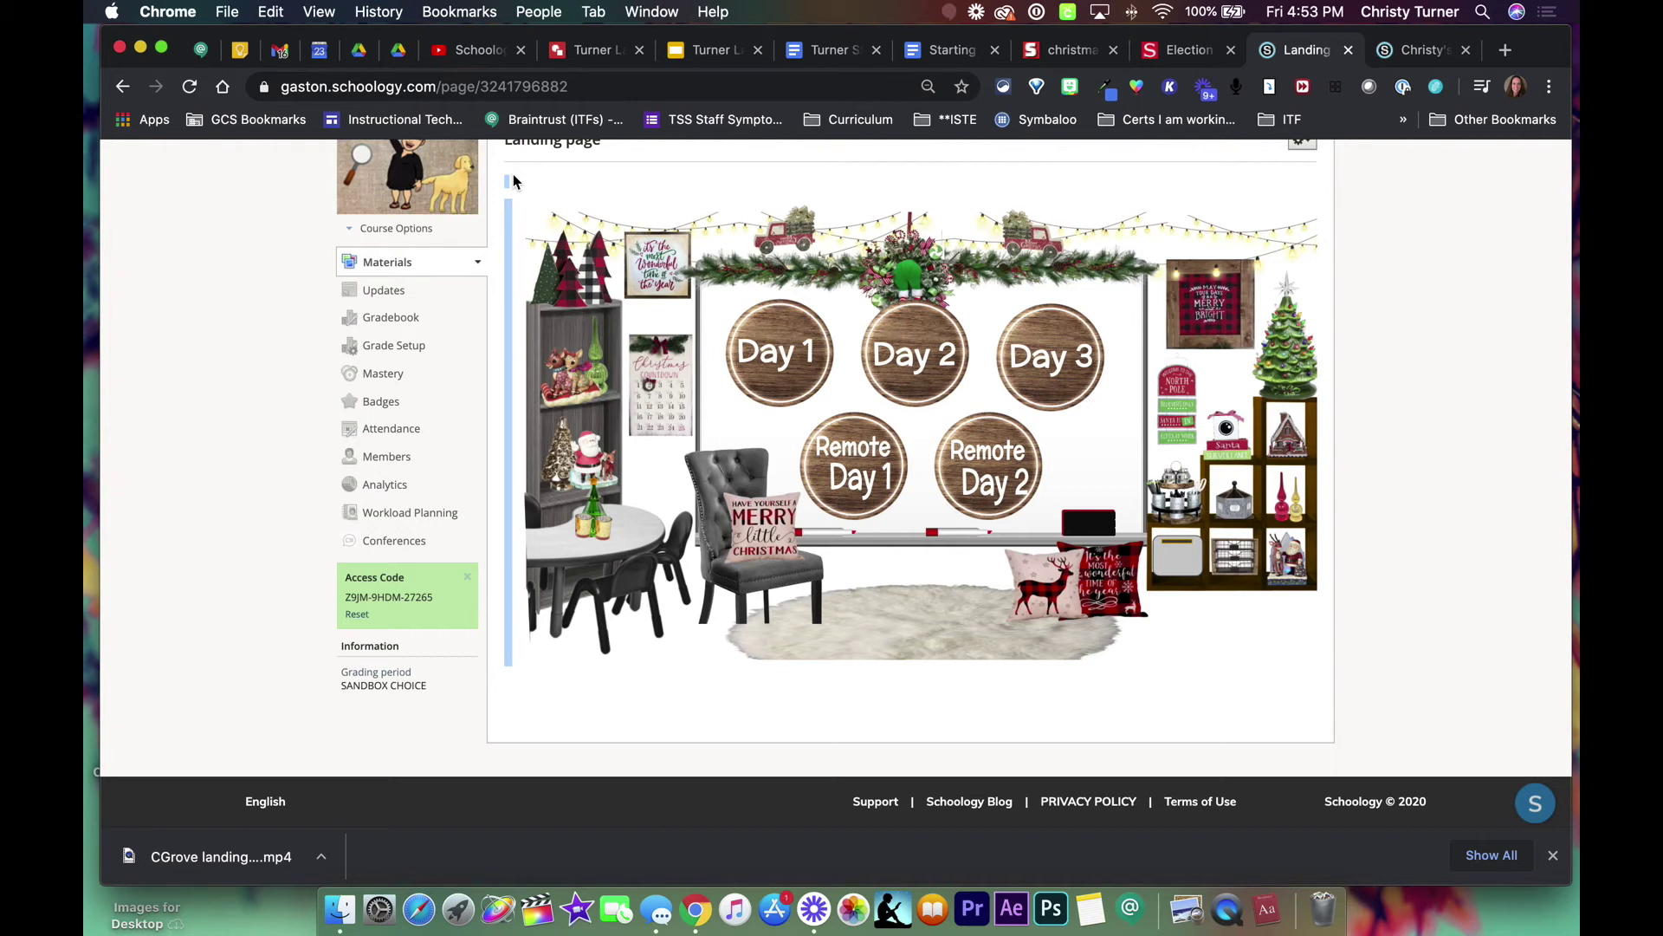
click(397, 297)
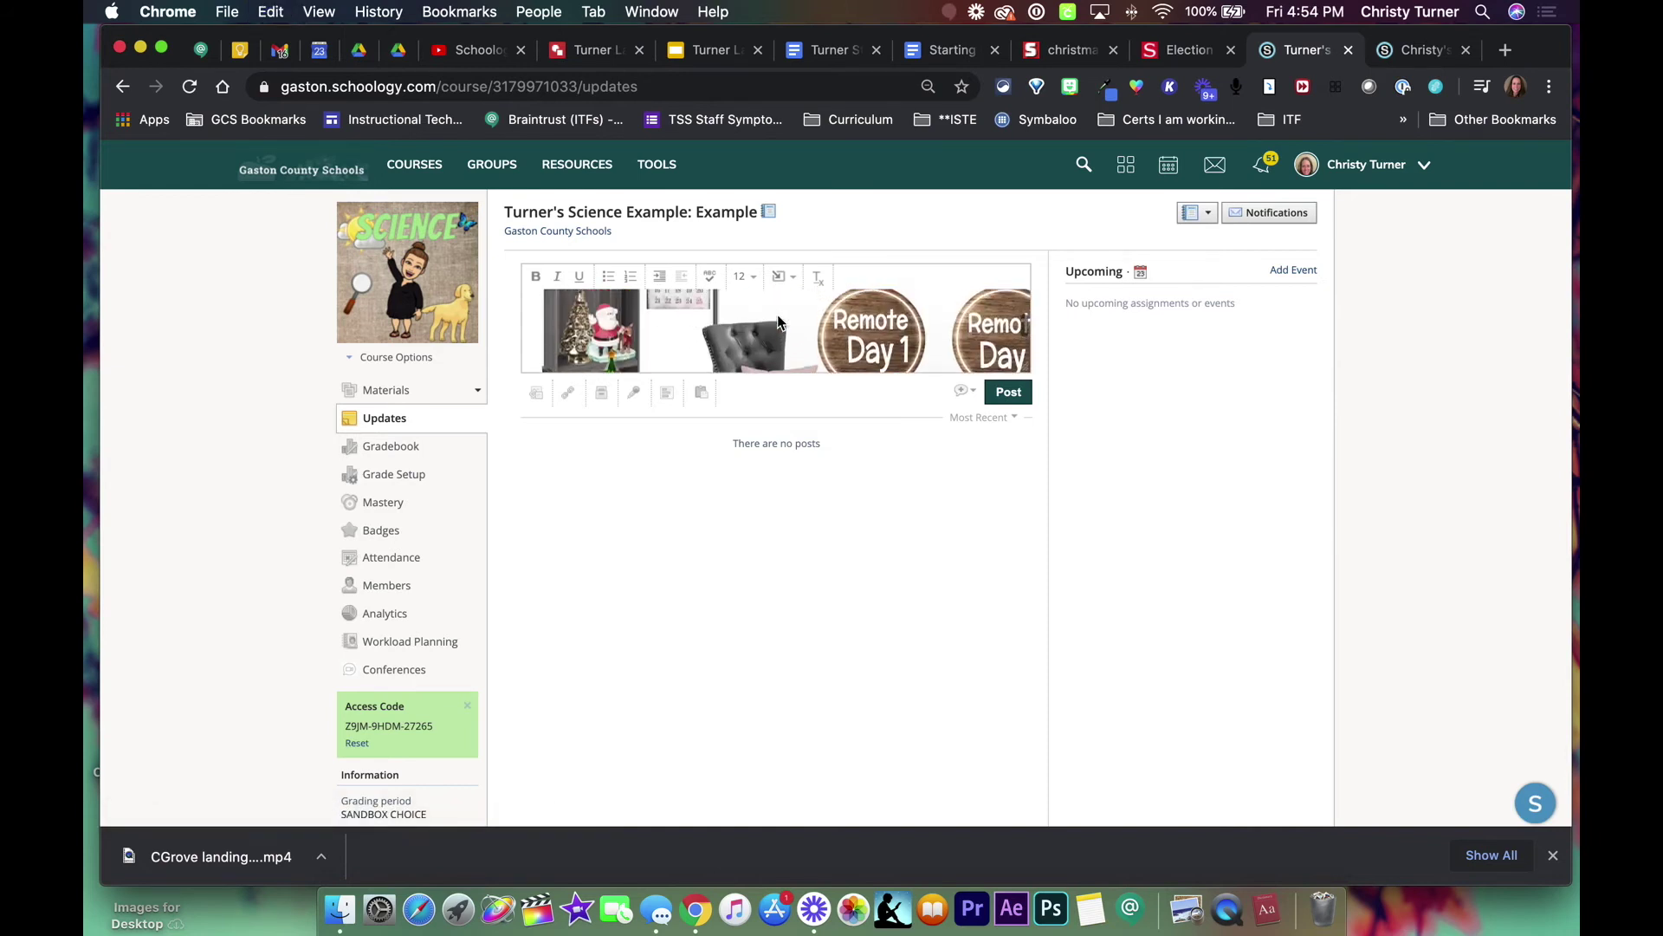
- Post the drawing as a course update and follow its Day 1 circle to the Day 1 folder
click(964, 390)
click(1010, 393)
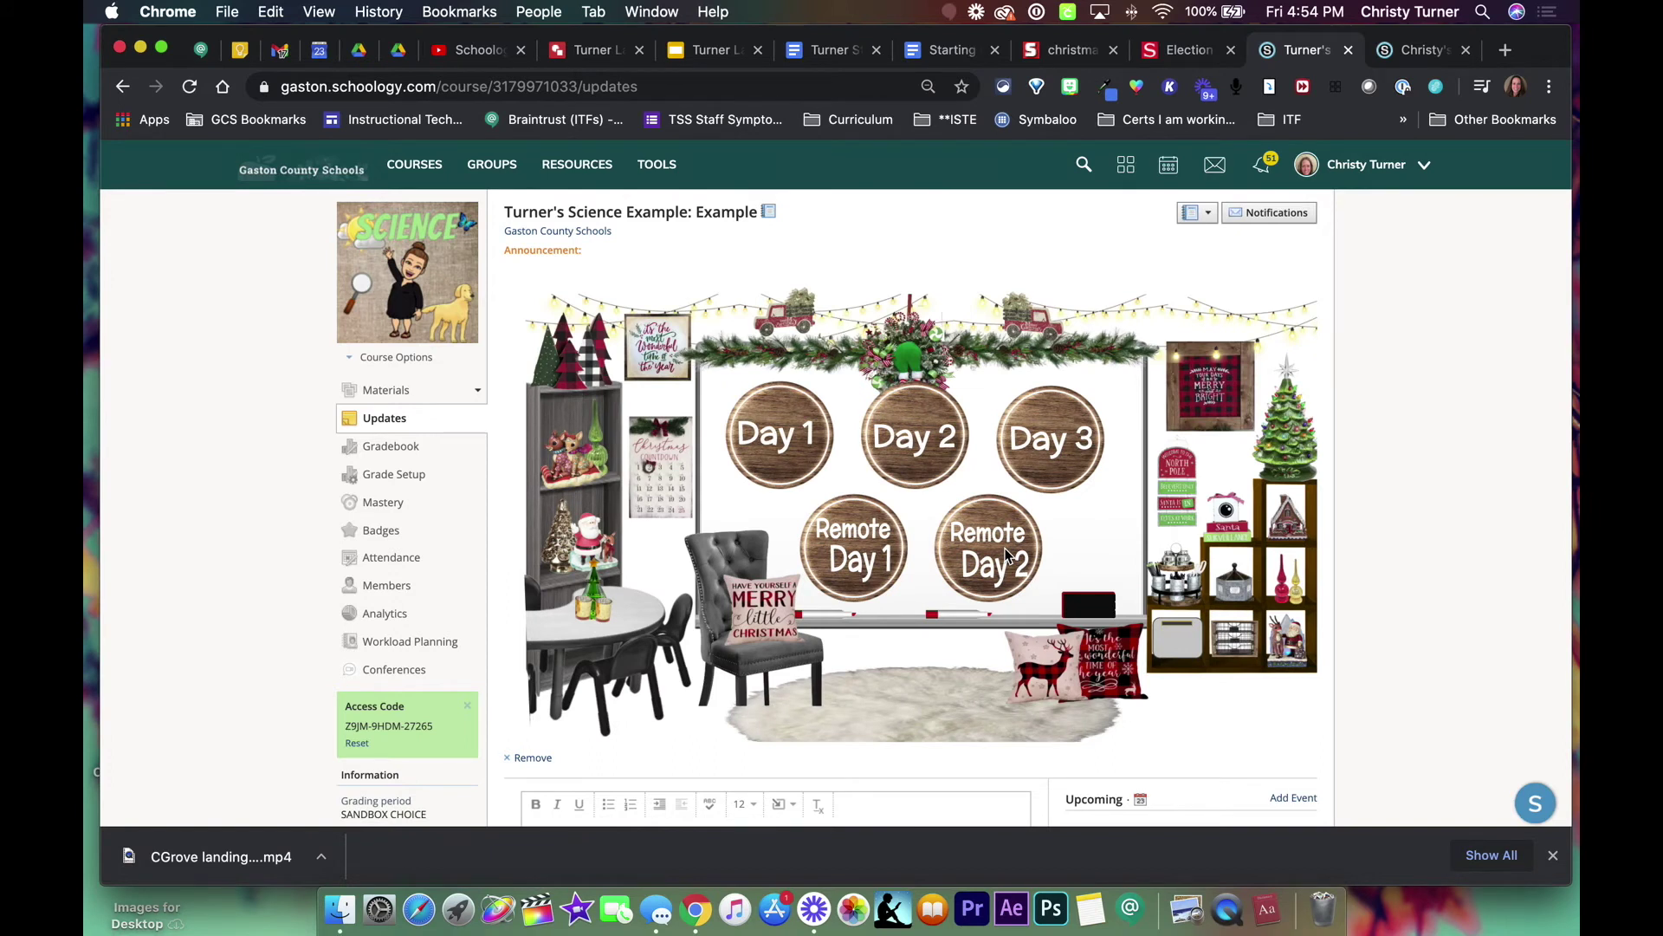
click(785, 440)
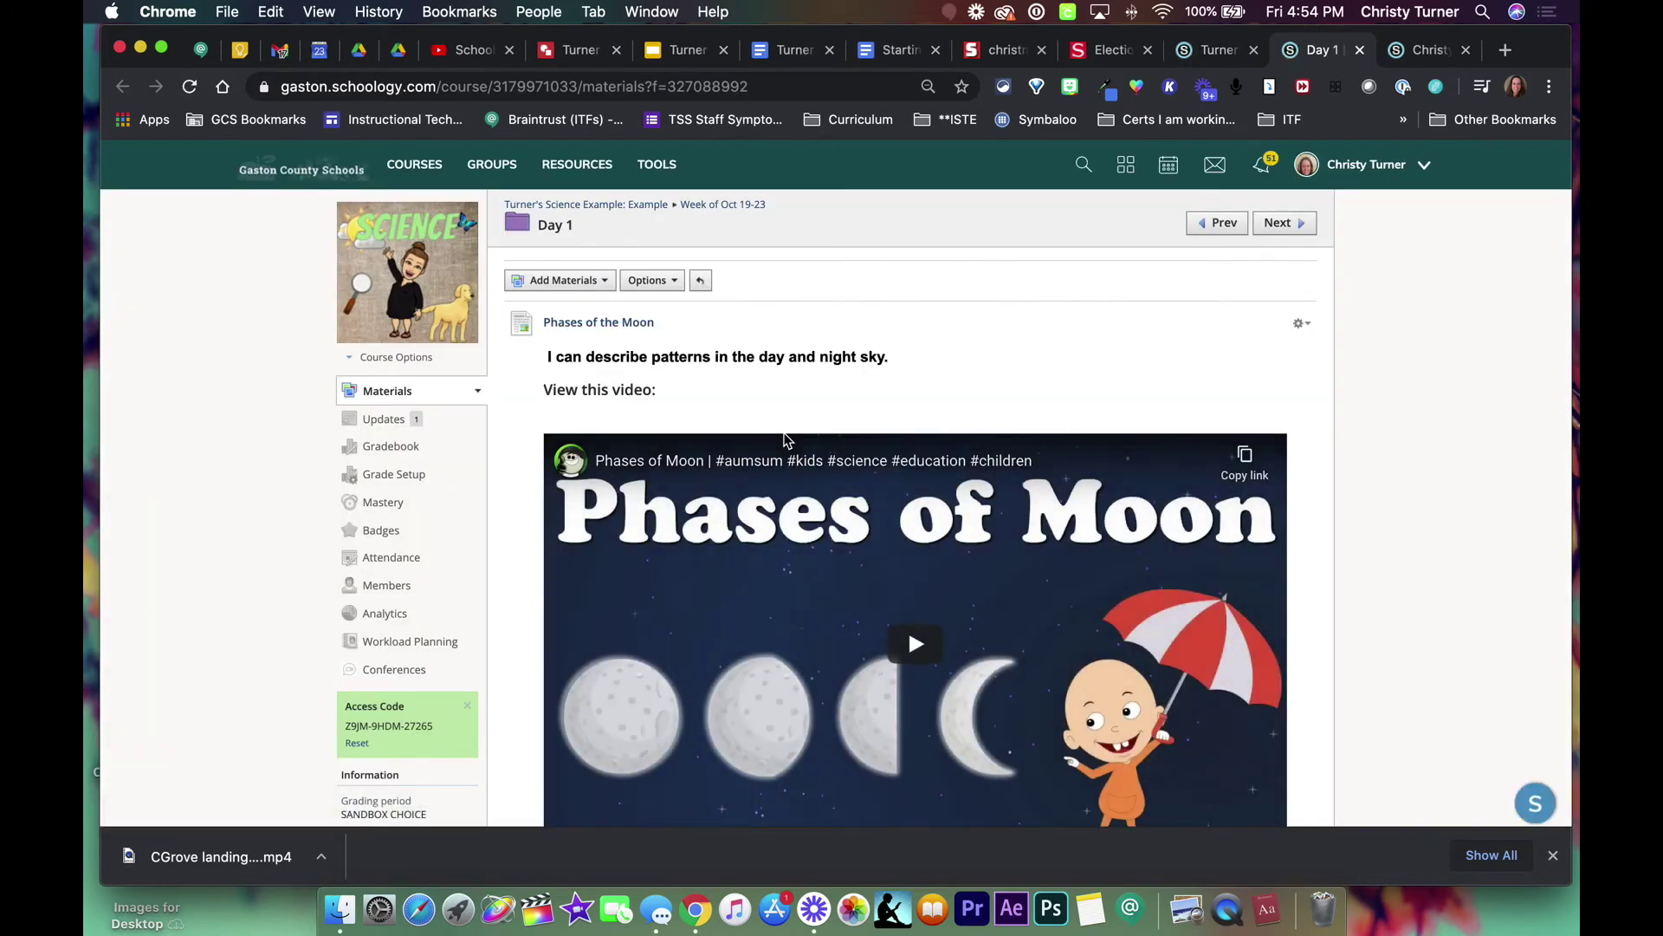
scroll(785, 440, down, 6)
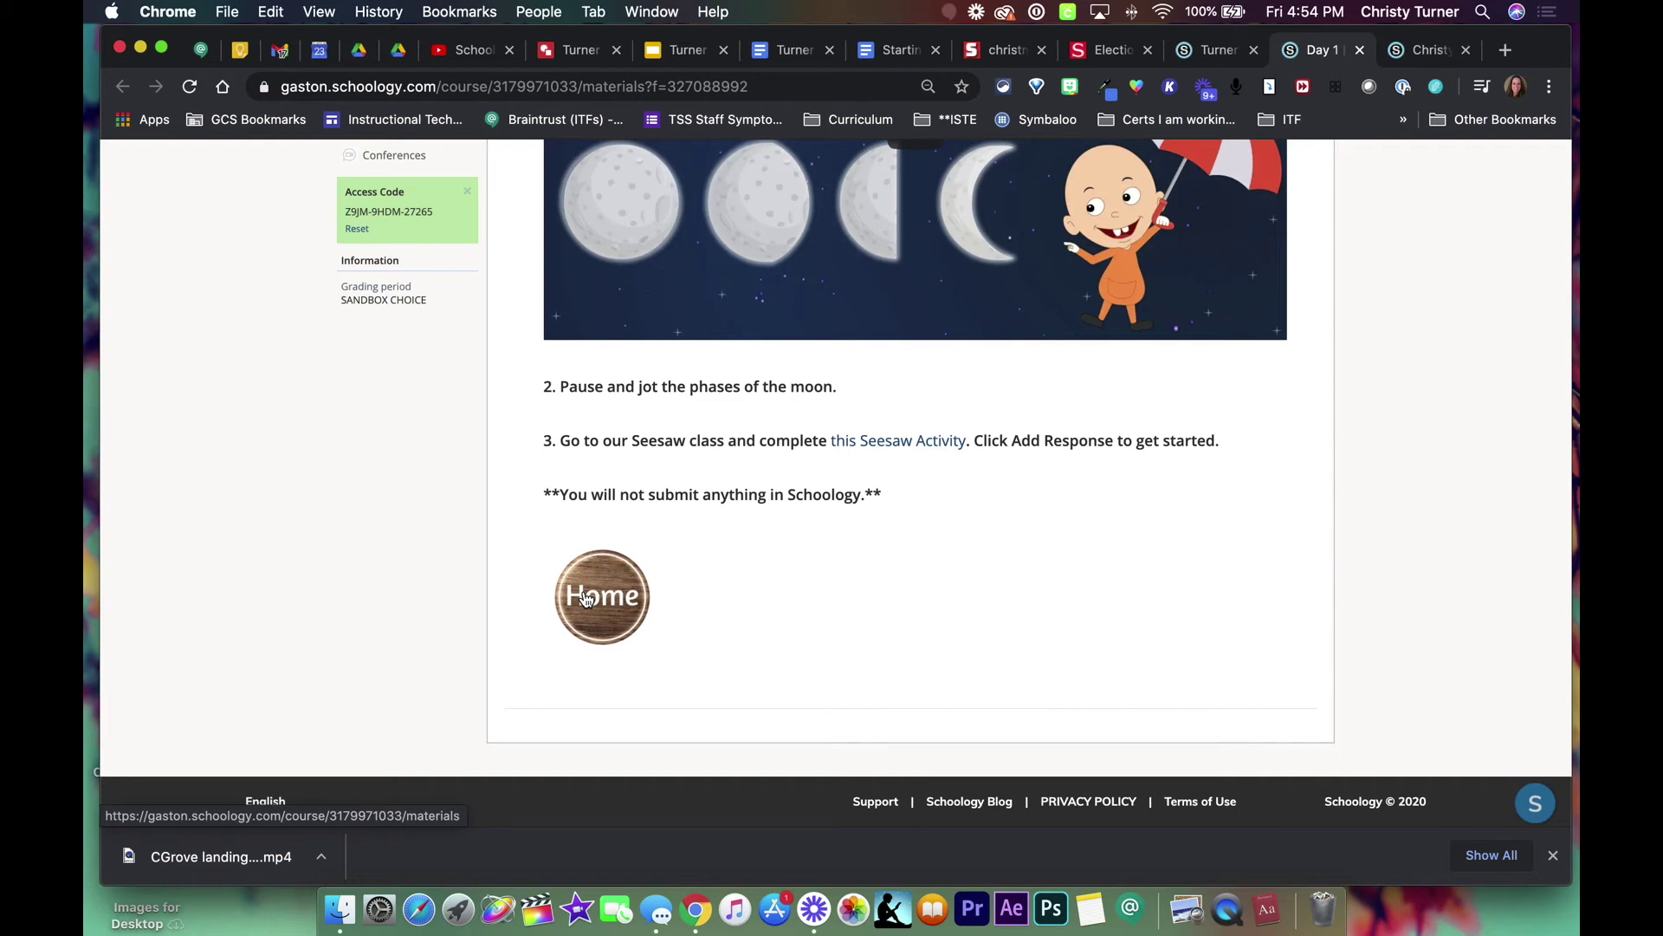
scroll(586, 598, up, 6)
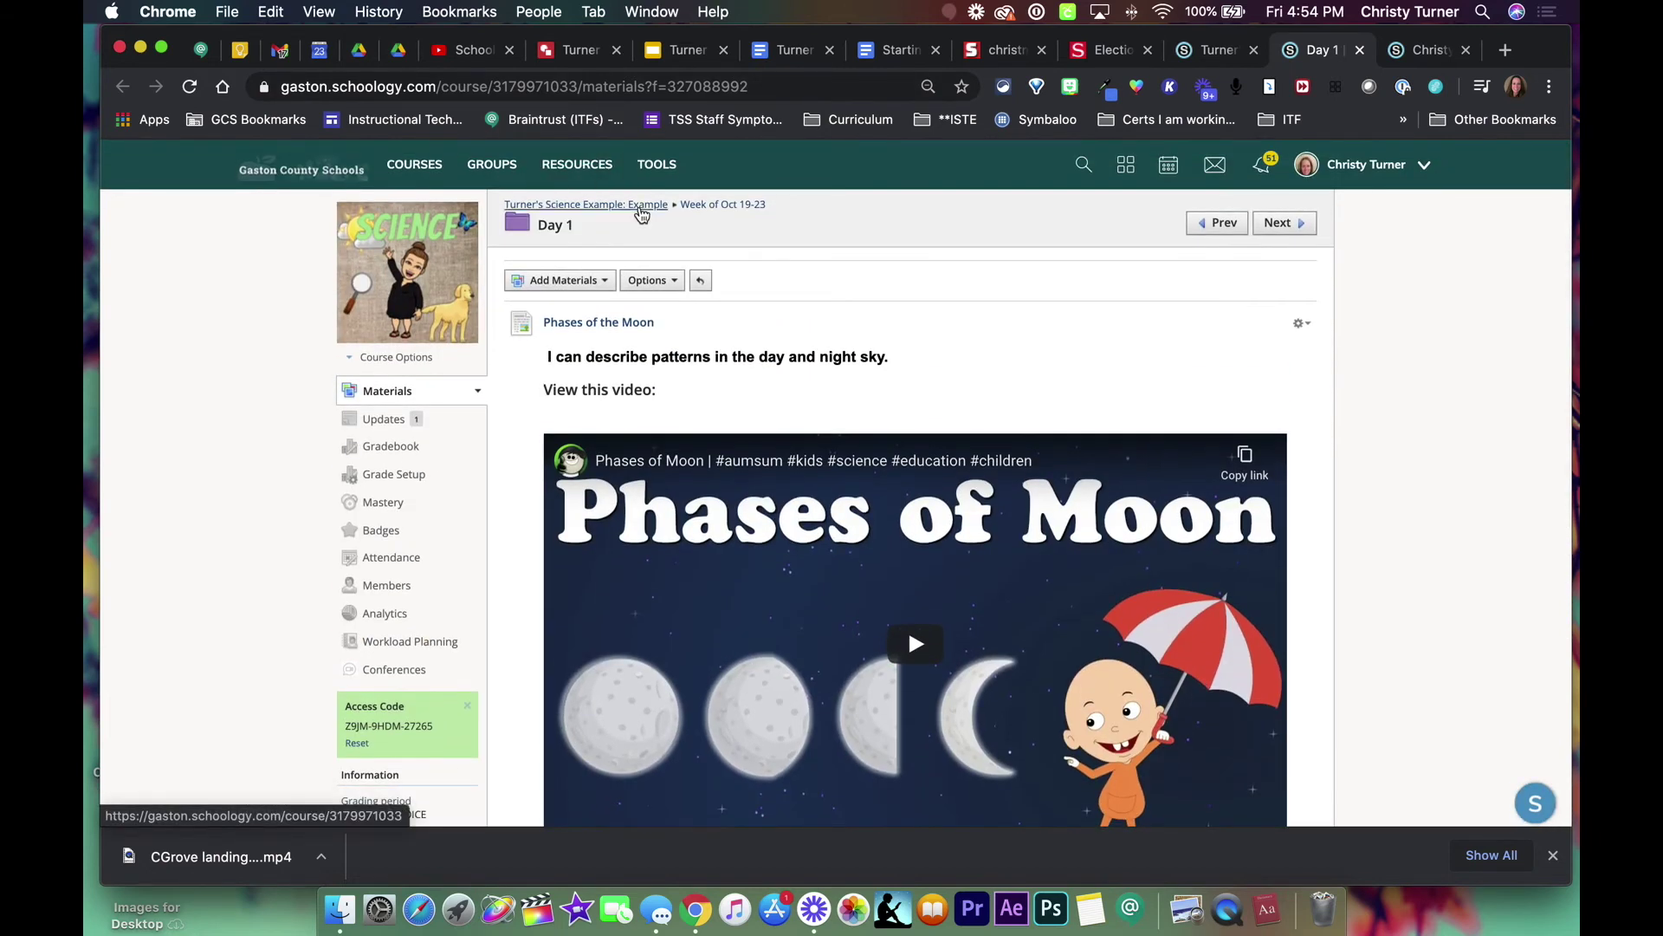
click(641, 206)
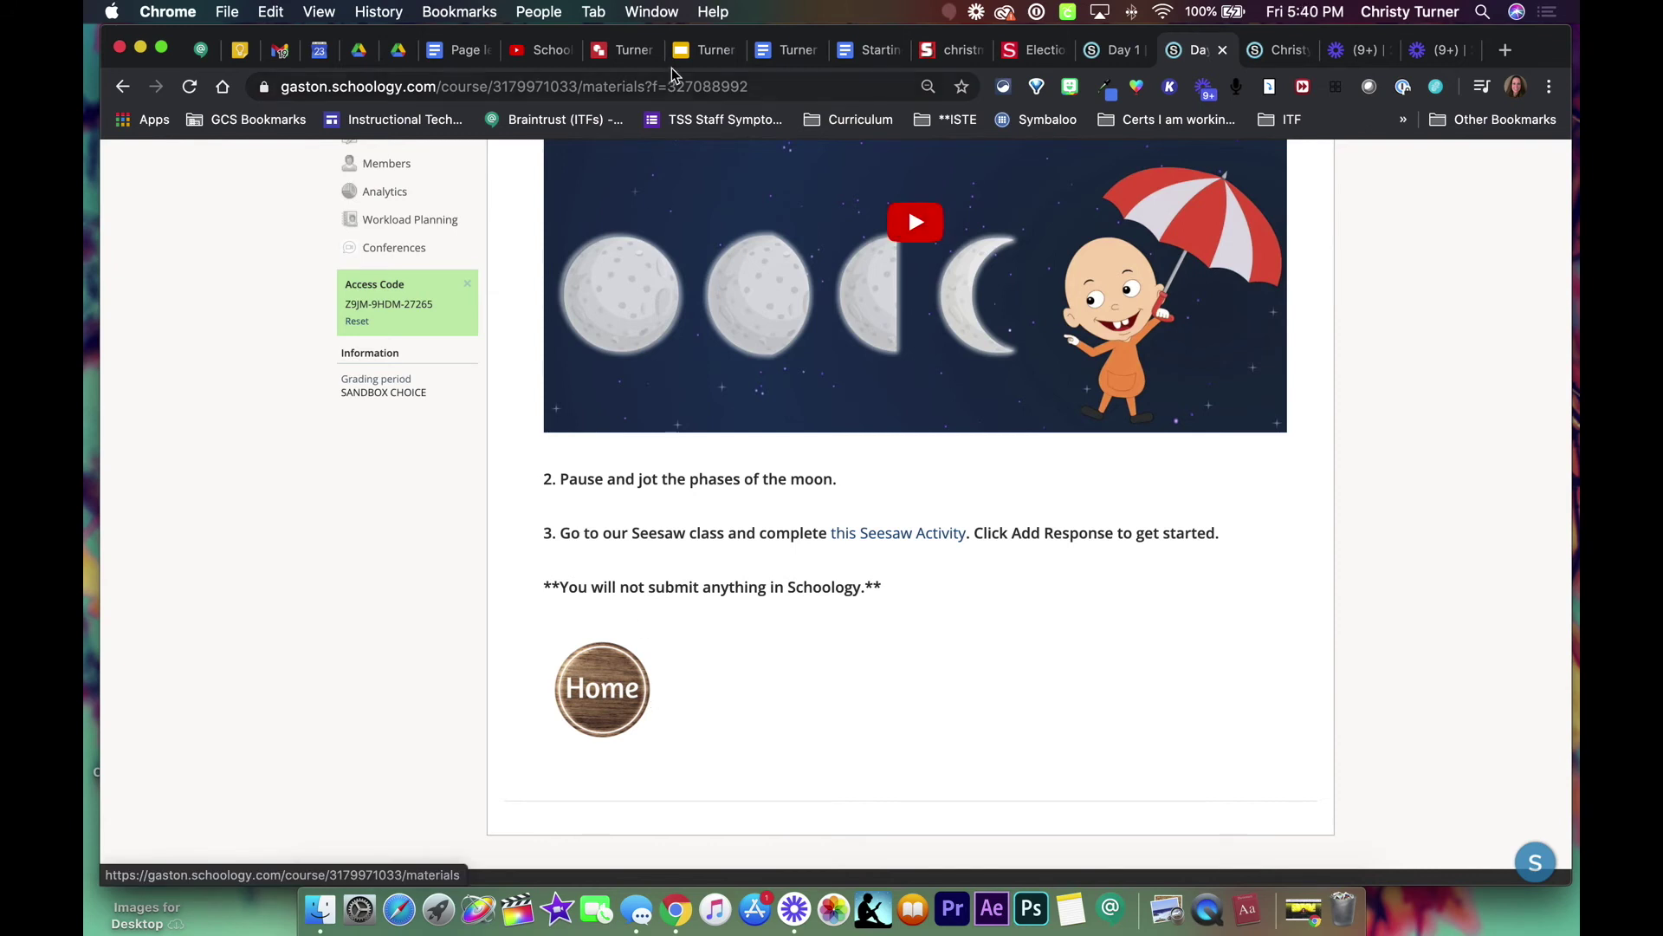
- Copy the wooden circle image behind ELA on slide 1, then return to the navigation buttons doc
click(701, 55)
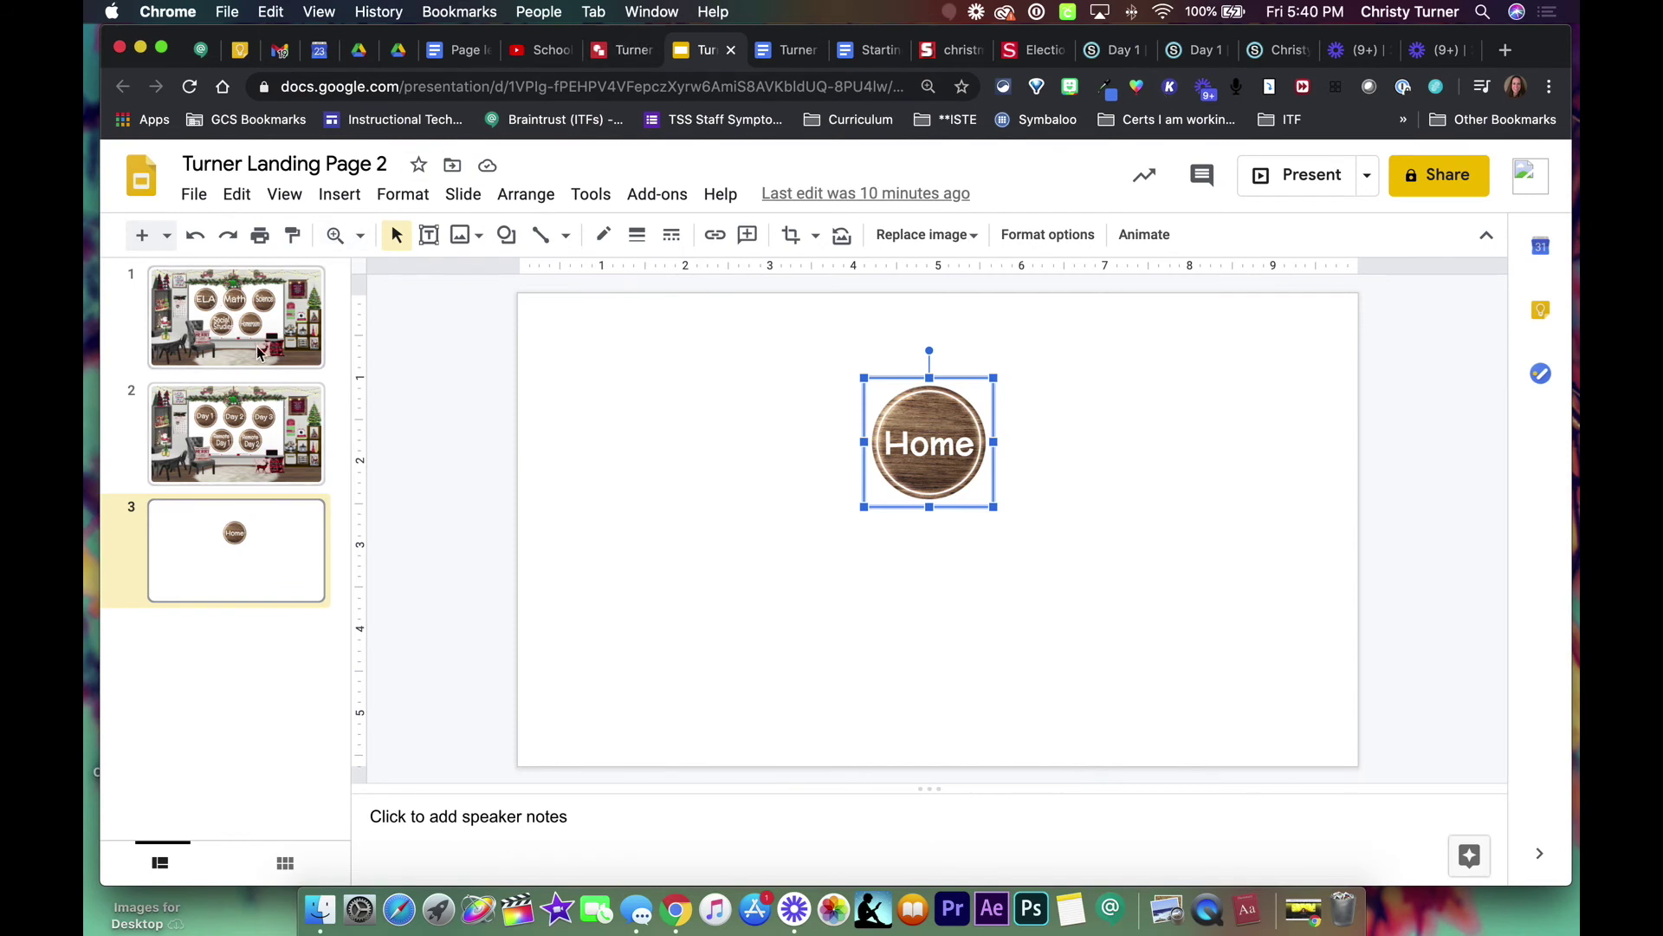
click(259, 352)
click(787, 410)
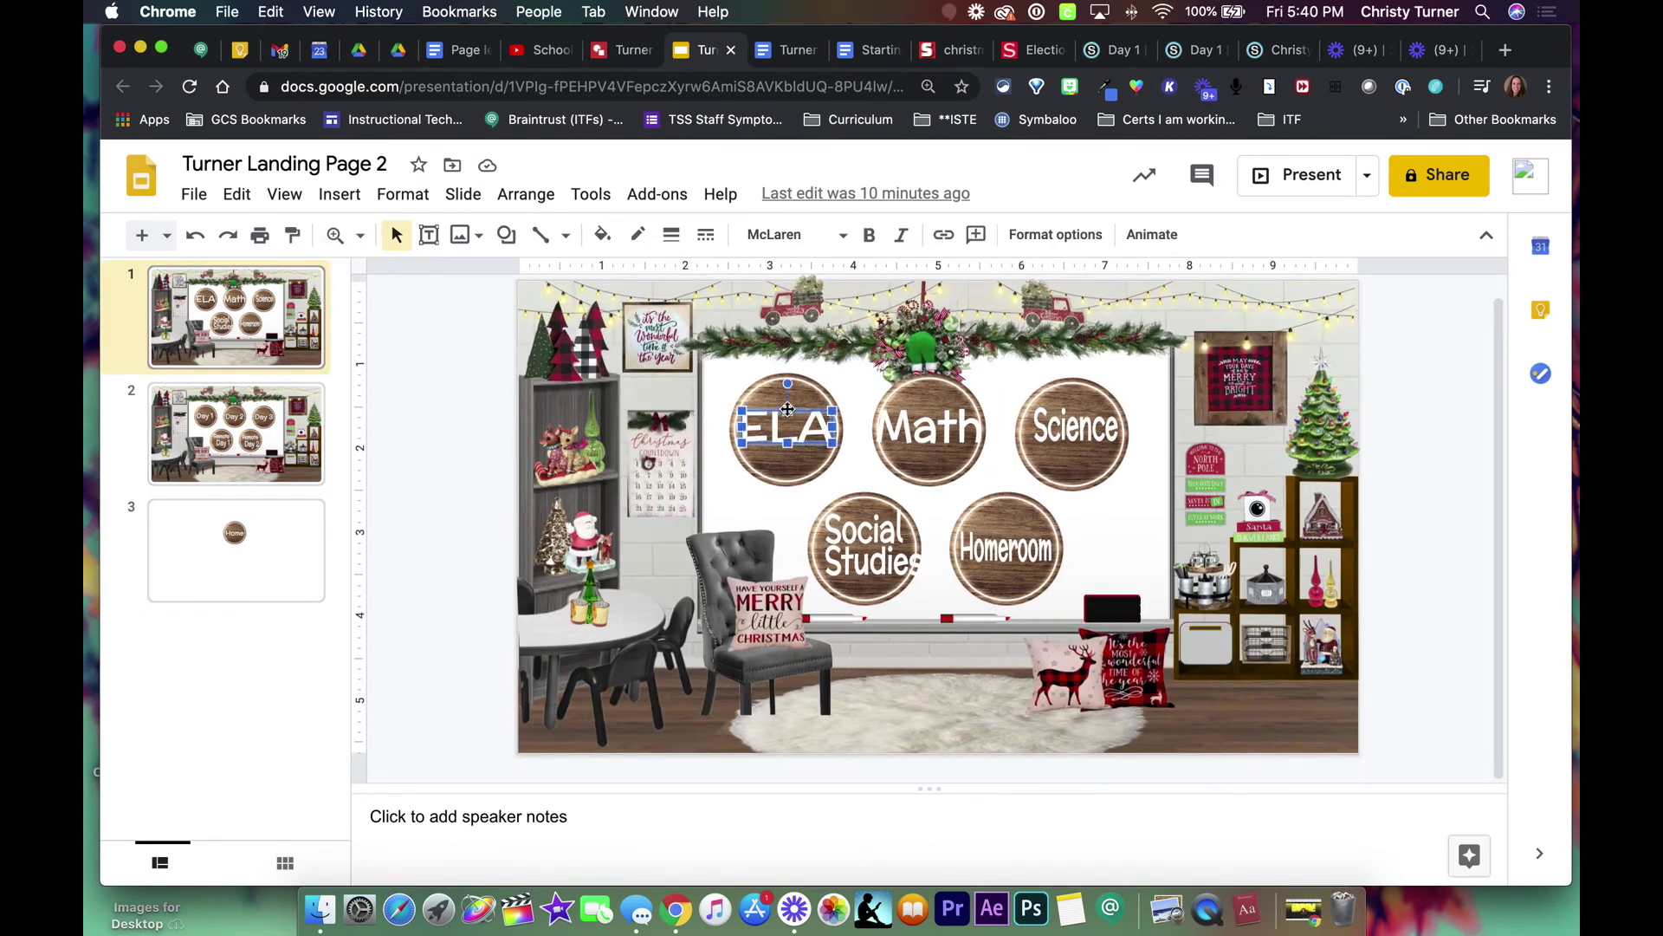
click(768, 394)
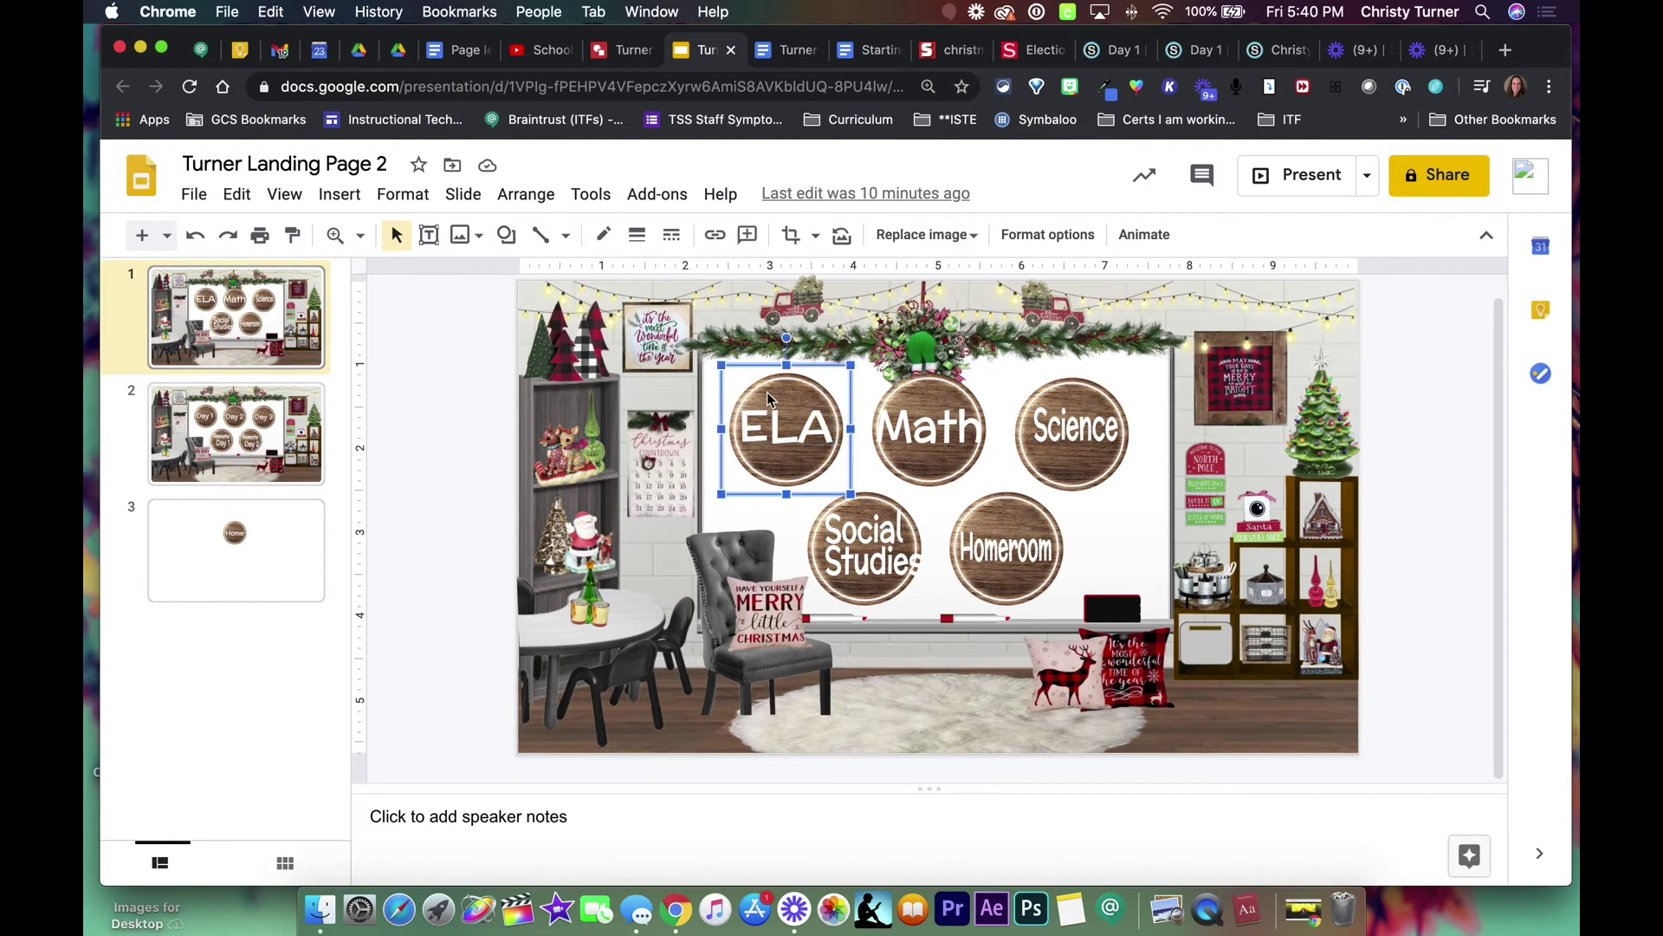
click(457, 52)
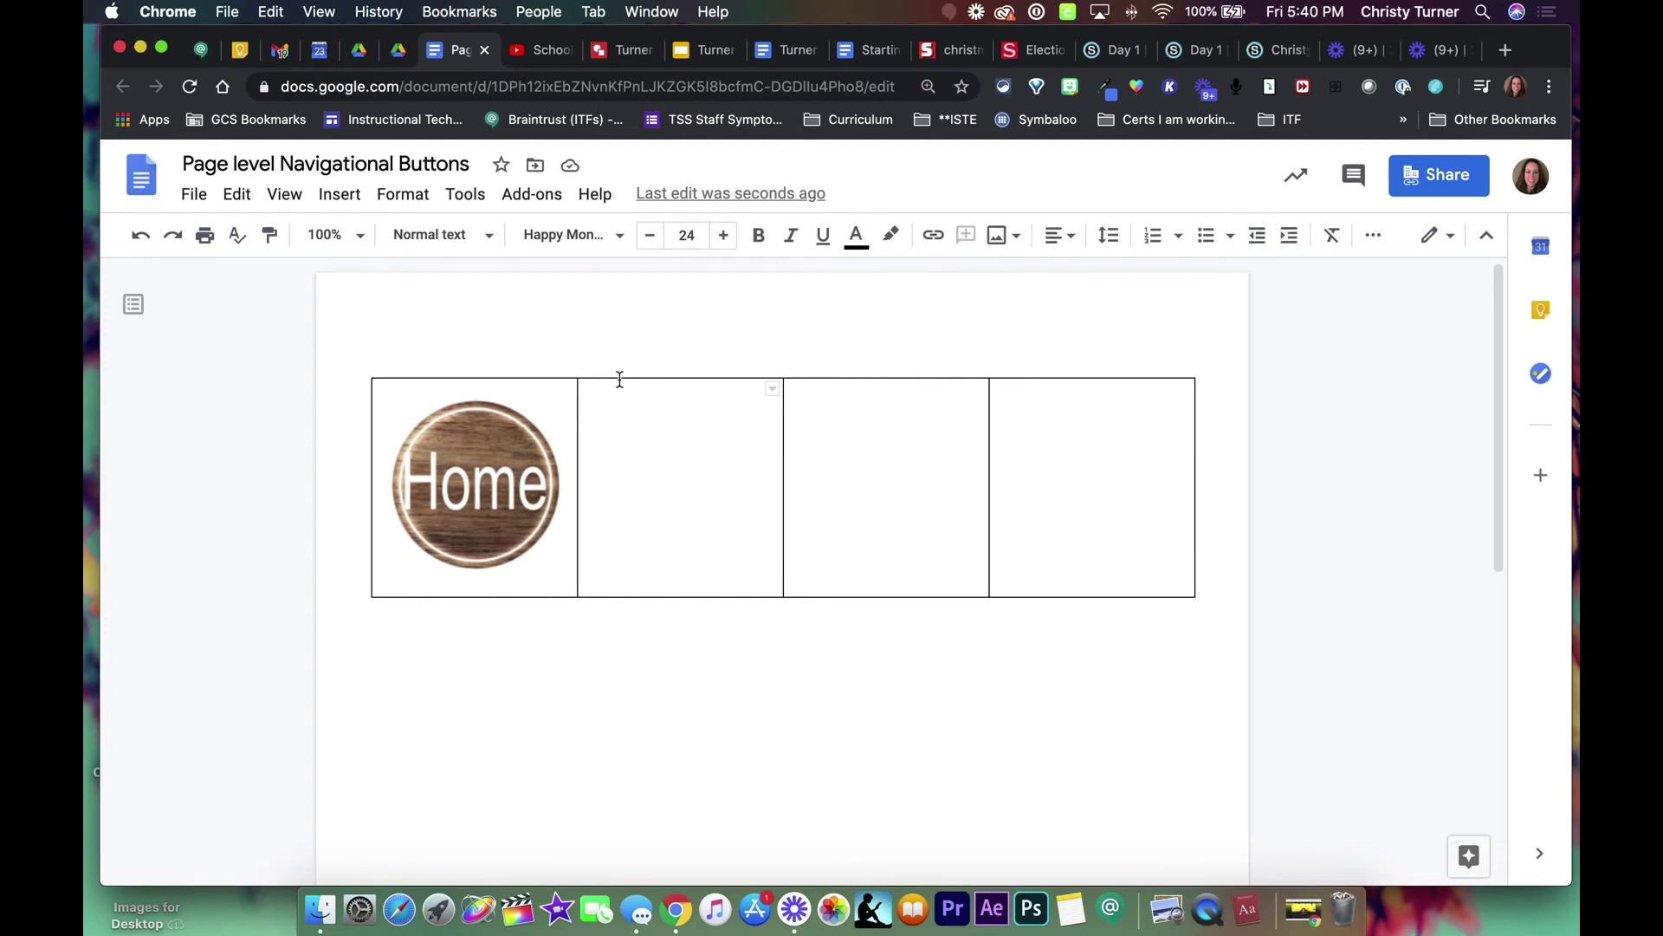
click(341, 196)
- Start a new drawing, paste the wooden circle image, then enlarge and position it
mouse_move(397, 310)
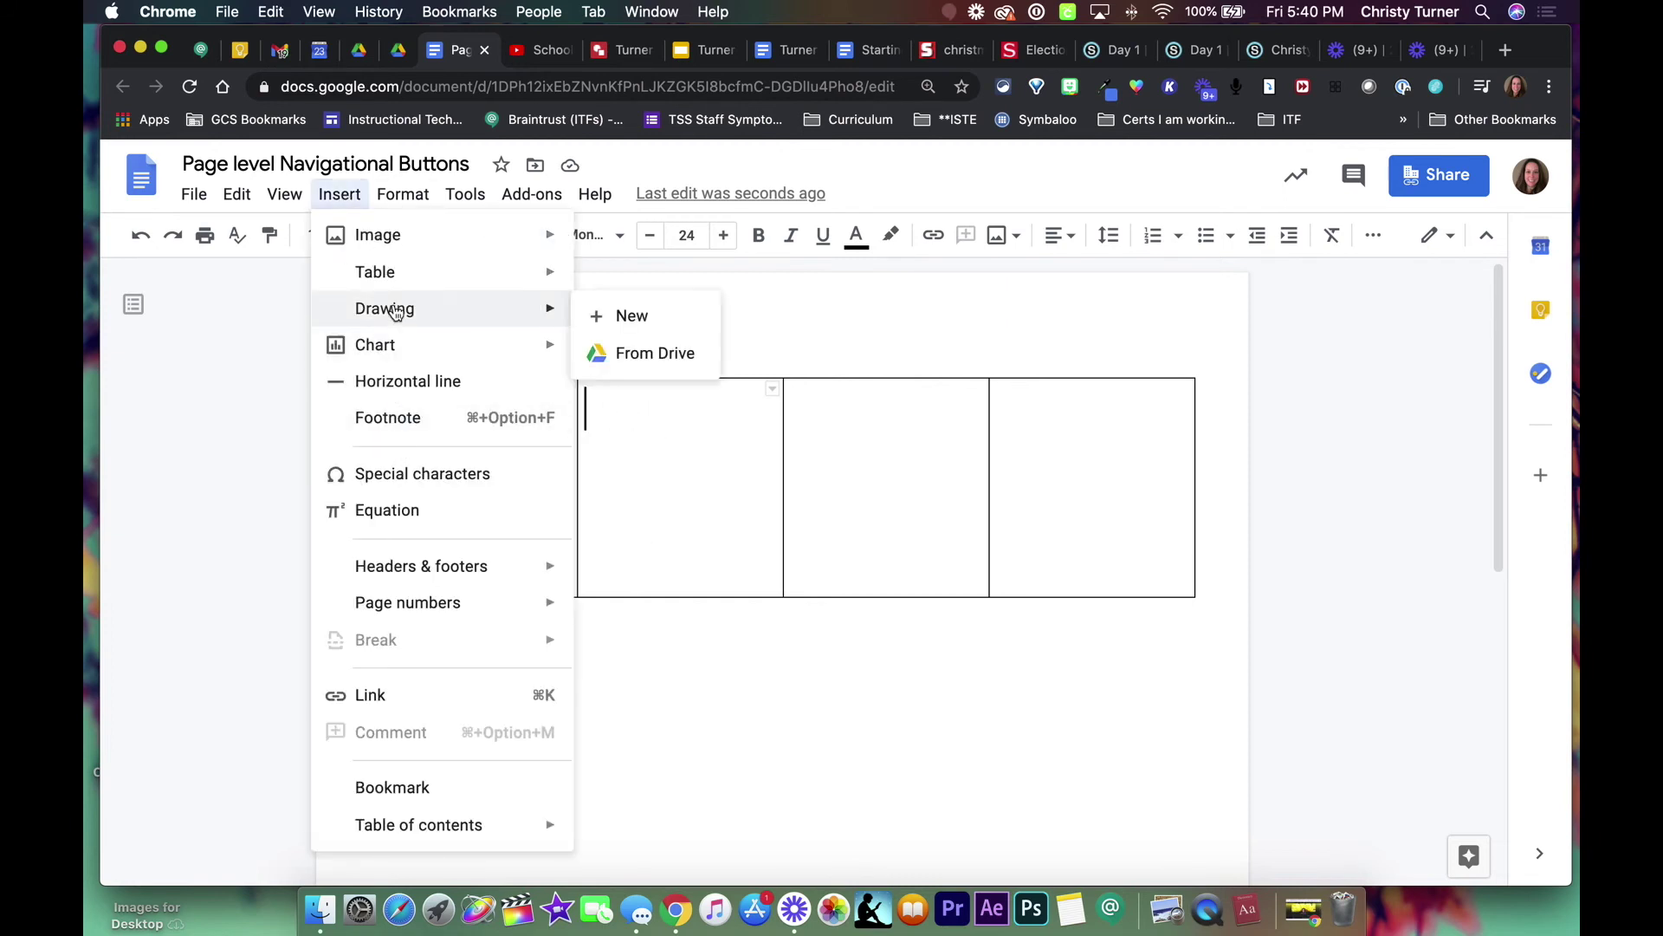
click(630, 320)
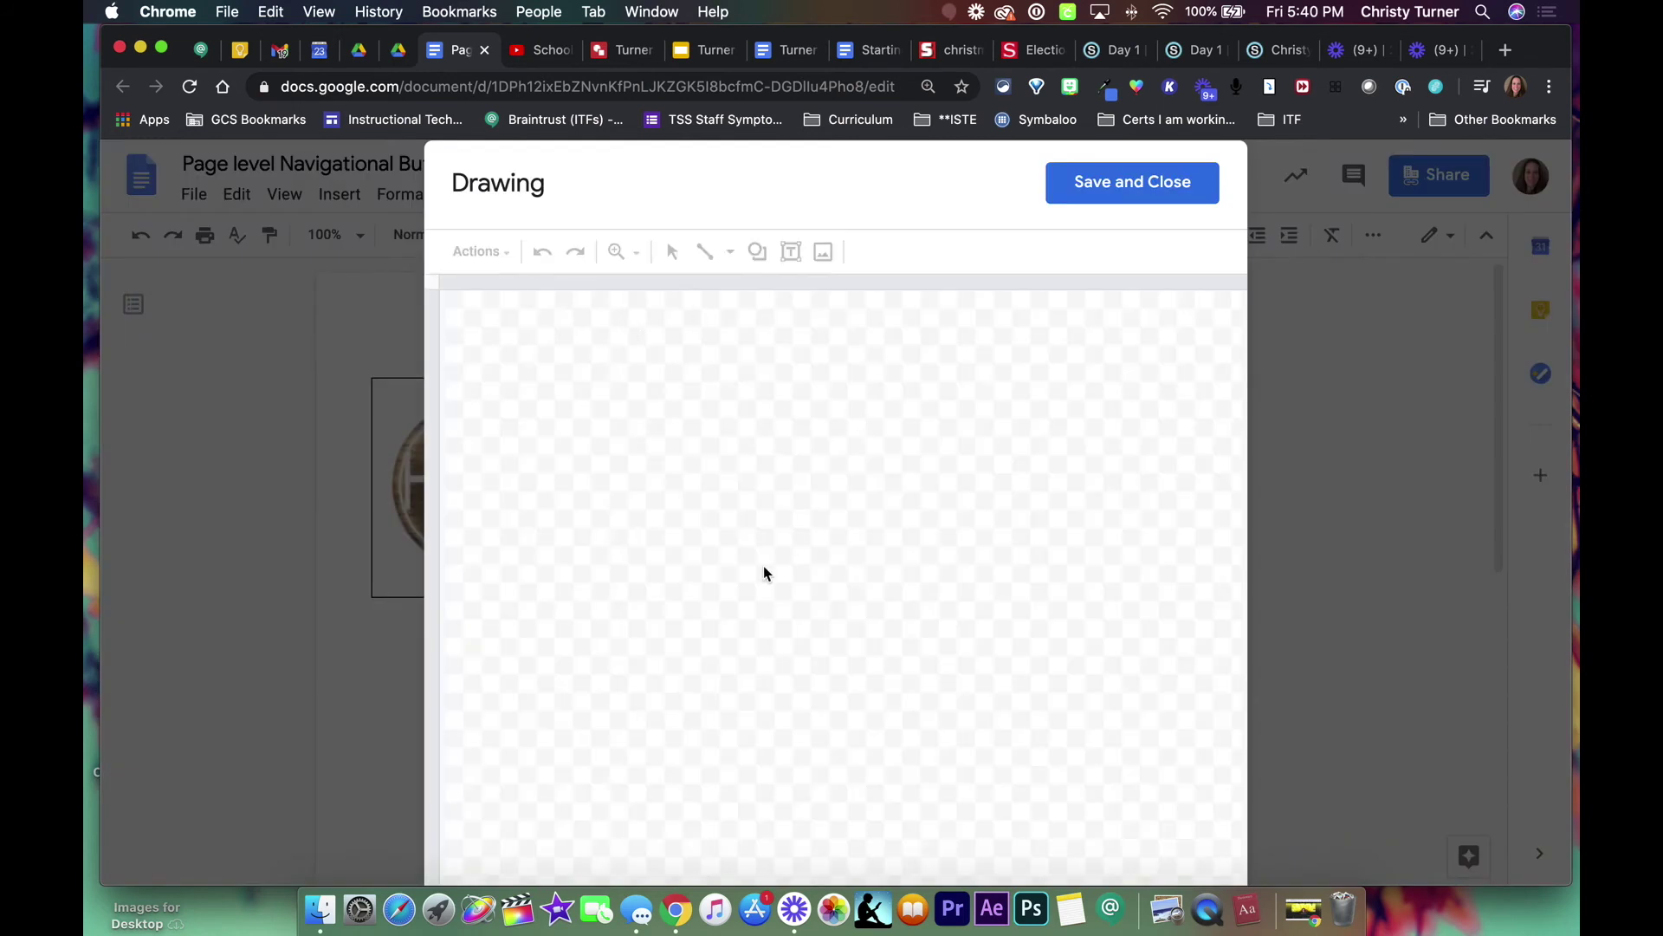
key(super+v)
drag(867, 561, 1140, 830)
drag(917, 644, 835, 605)
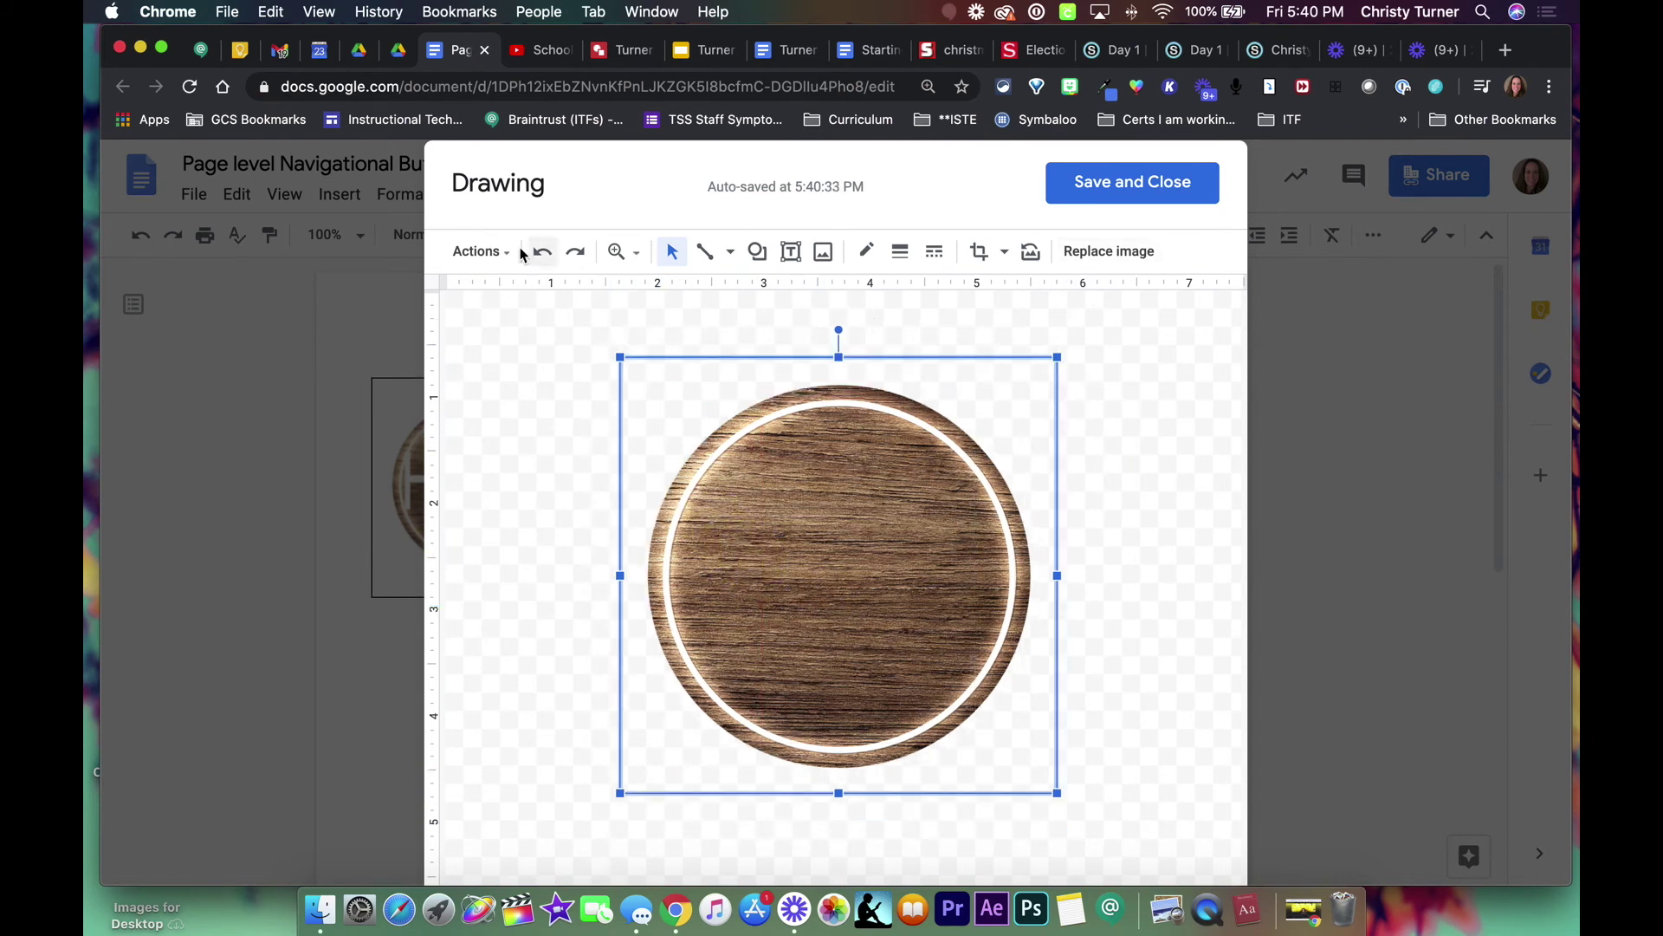
- Add word art 'home' on the circle, shrink it to fit, and save the drawing into the table
click(482, 251)
click(539, 402)
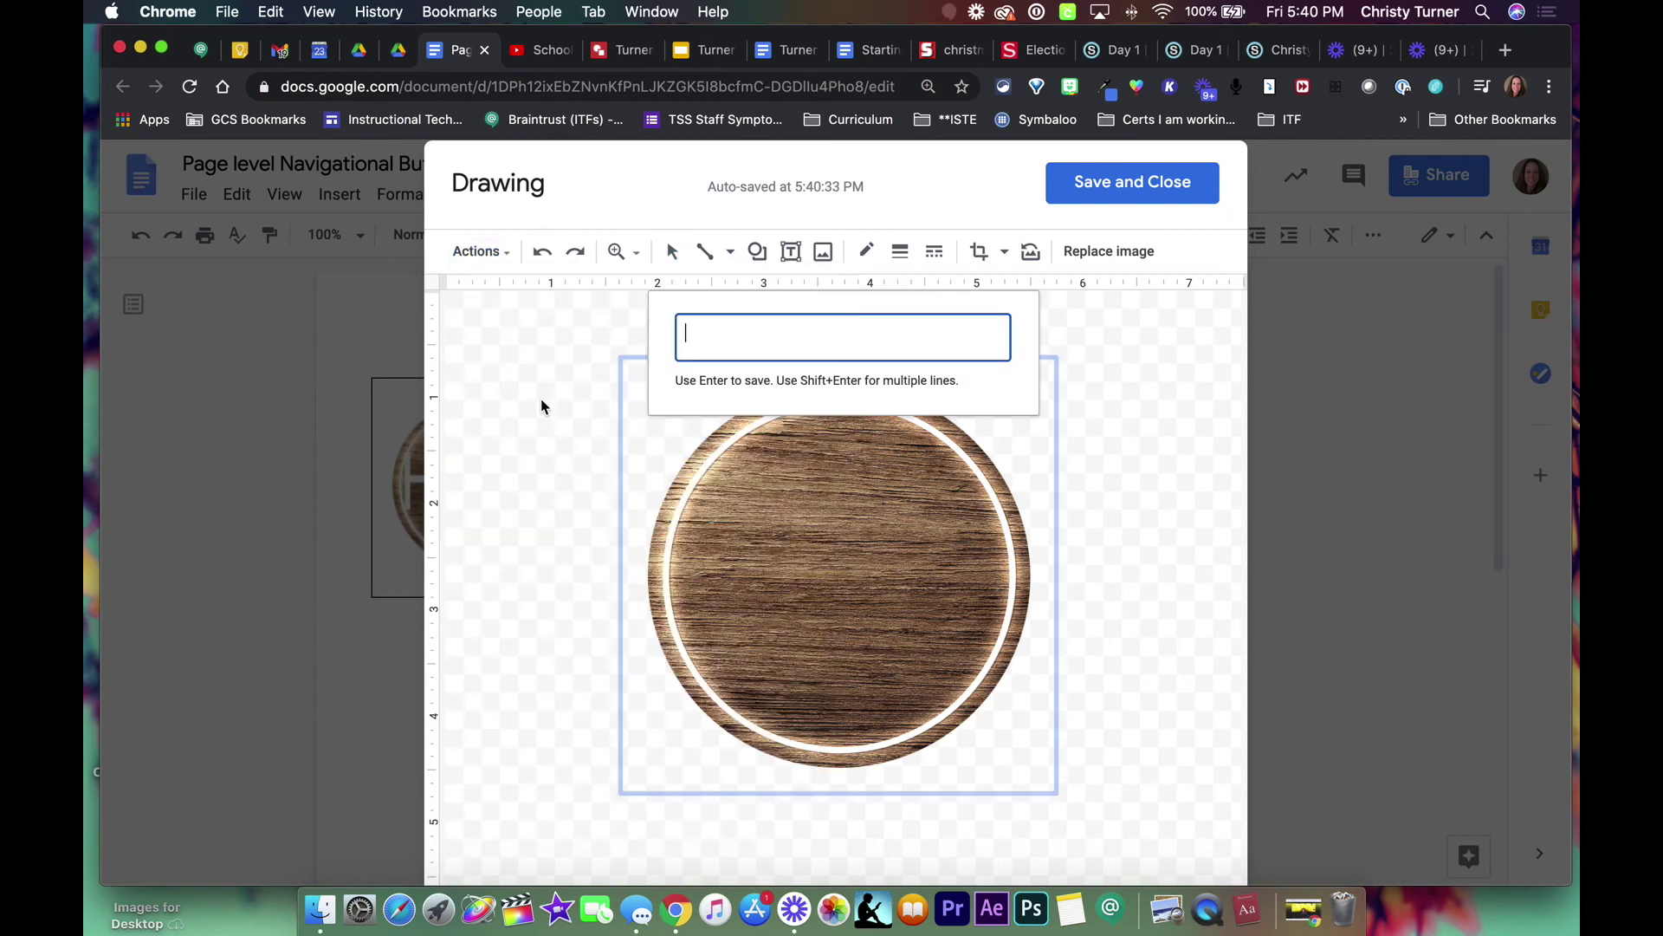
text(home)
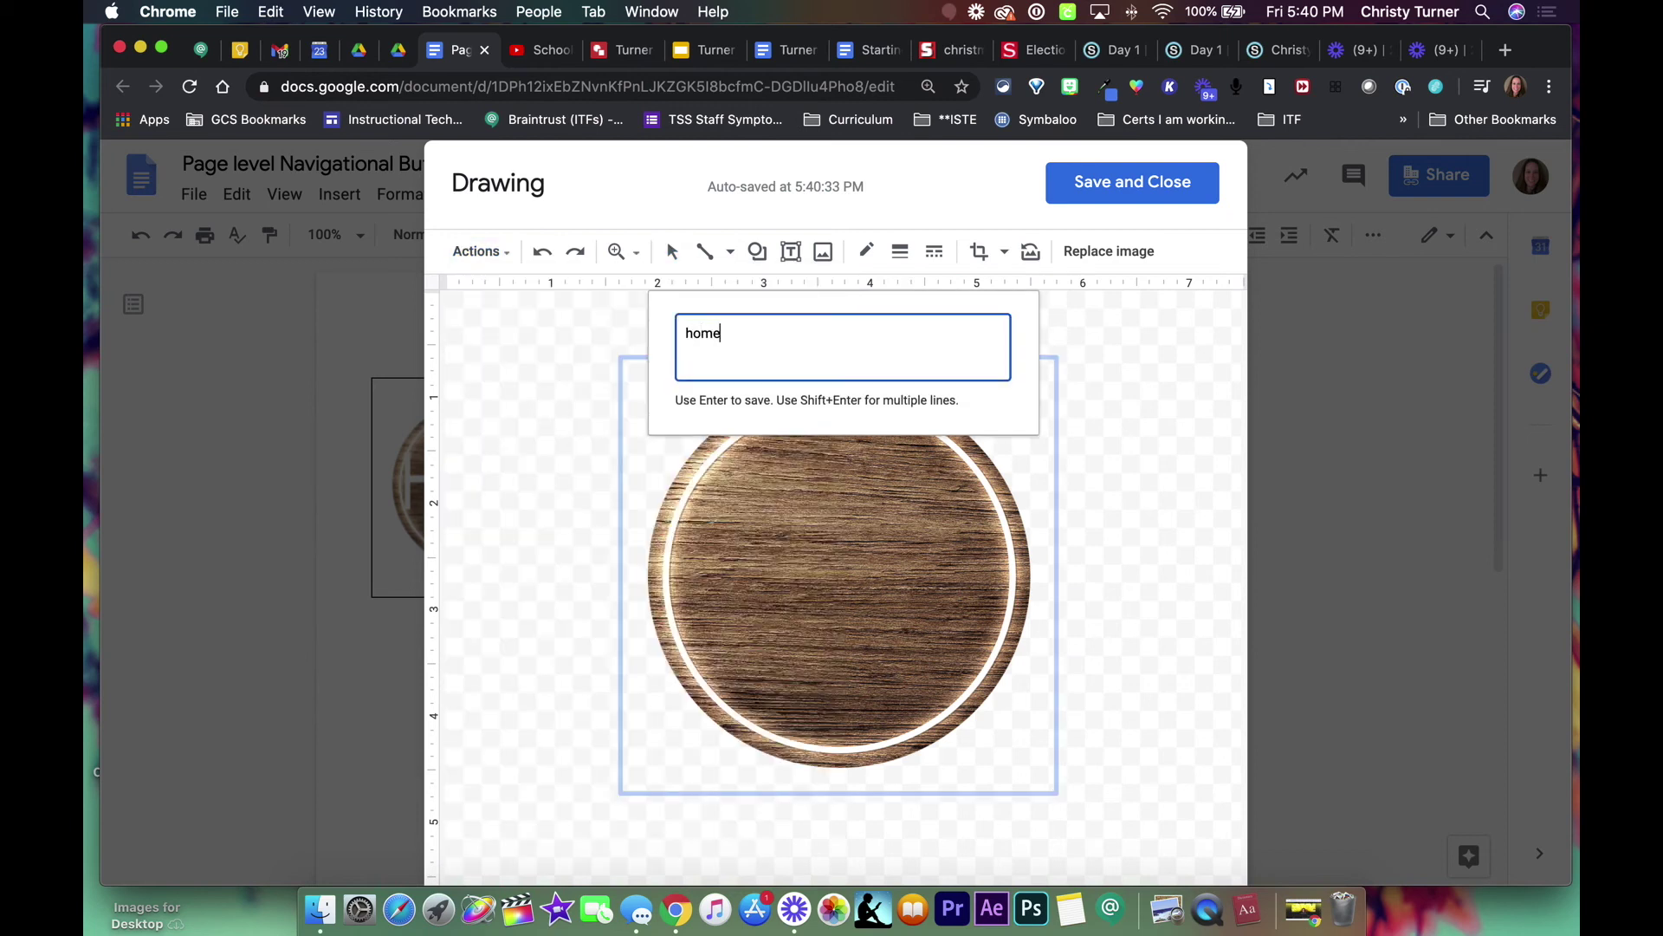
key(Return)
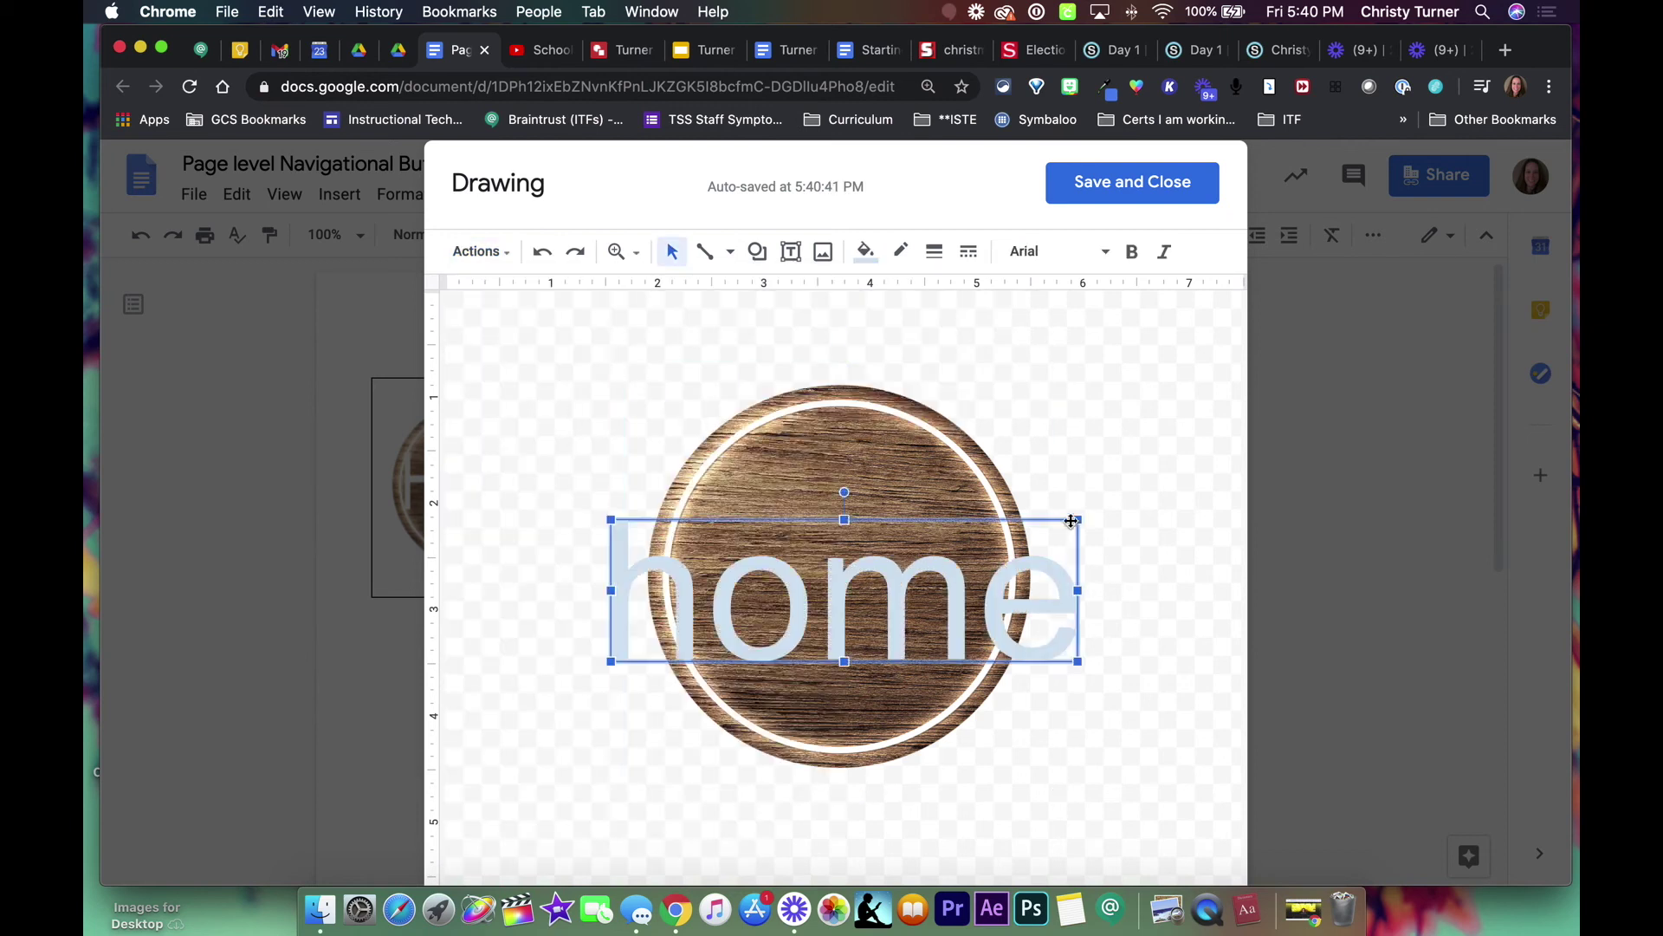
drag(1078, 519, 970, 529)
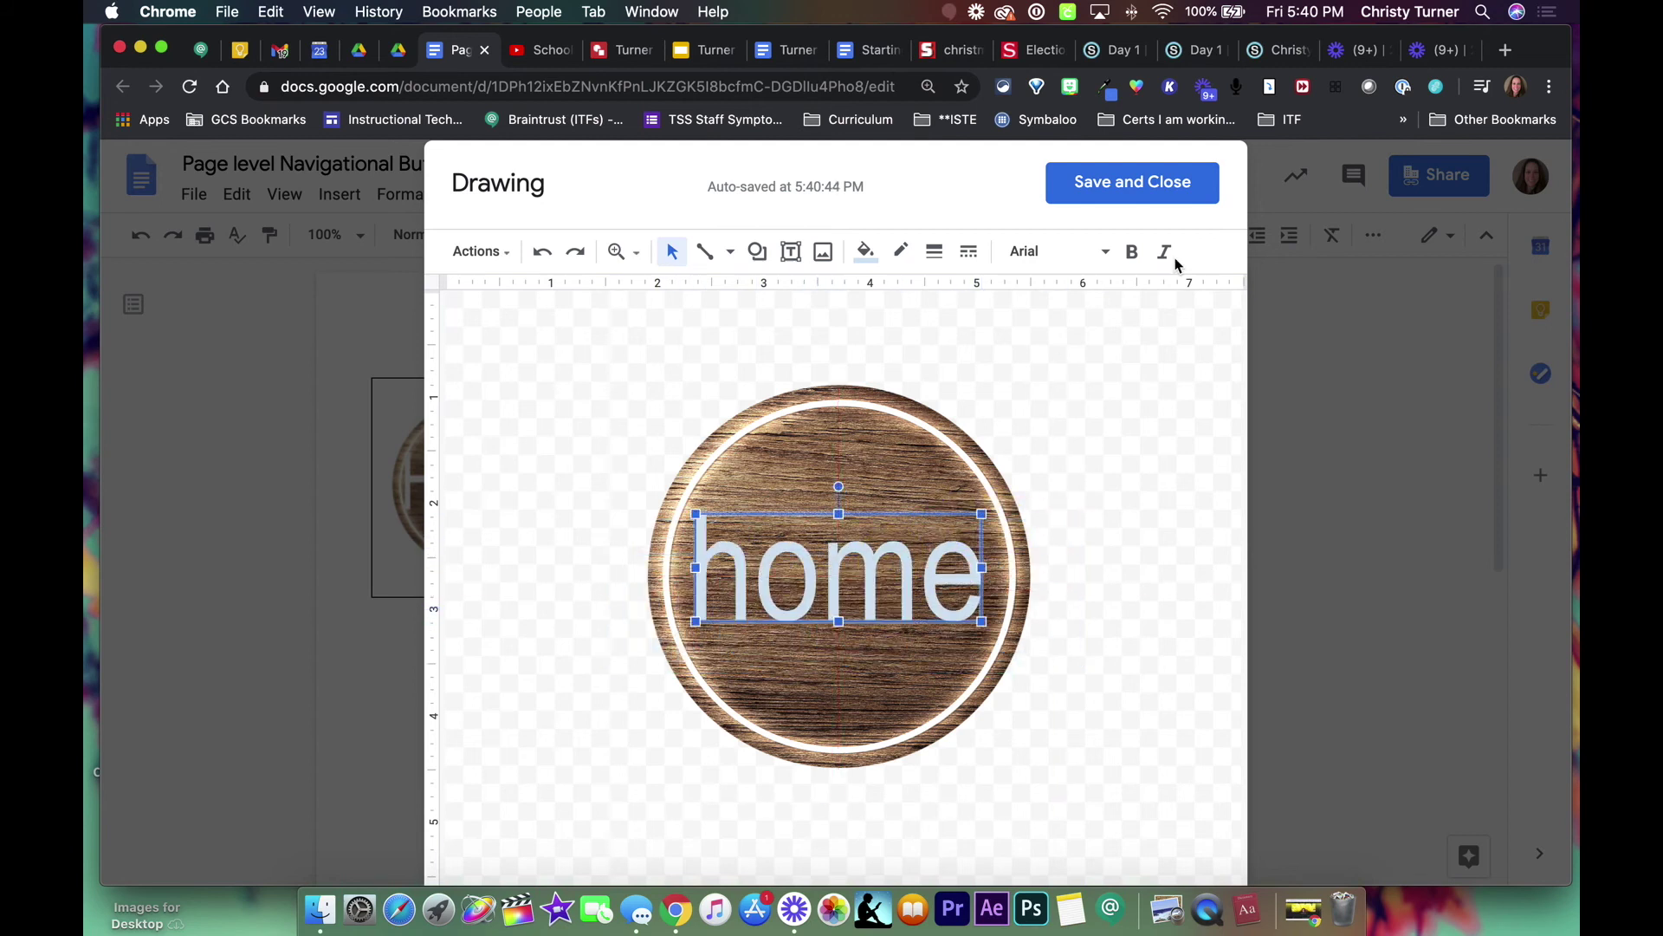
click(1119, 192)
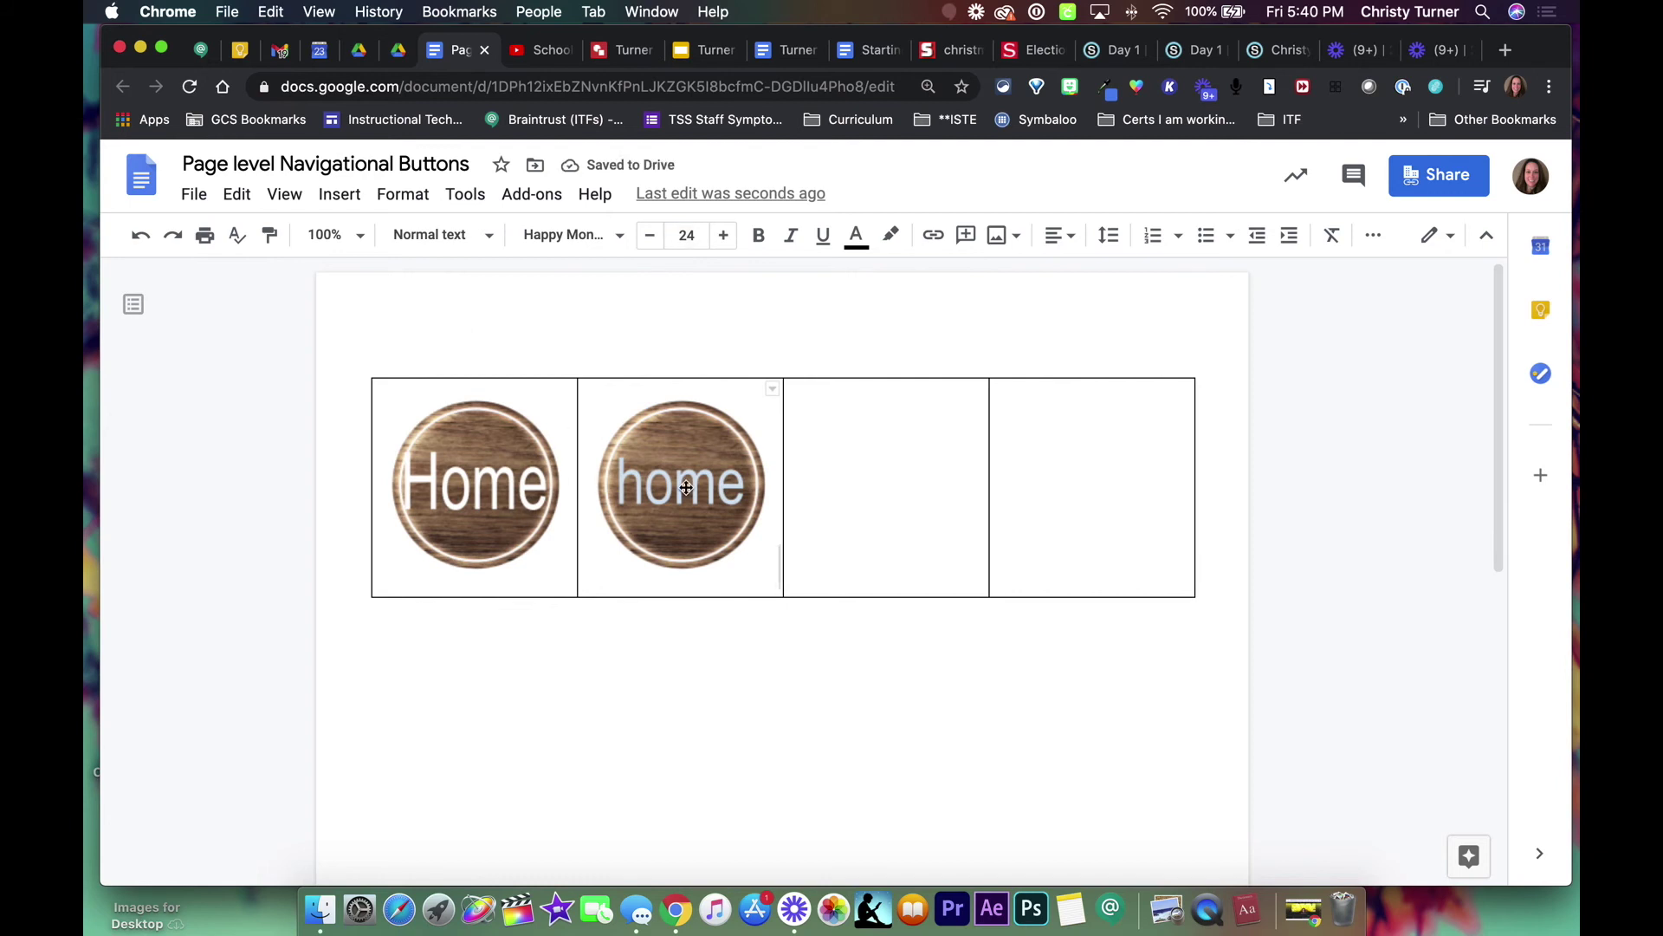
- Select the first Home image, copy the Schoology course Materials page address, and return to Docs
click(477, 456)
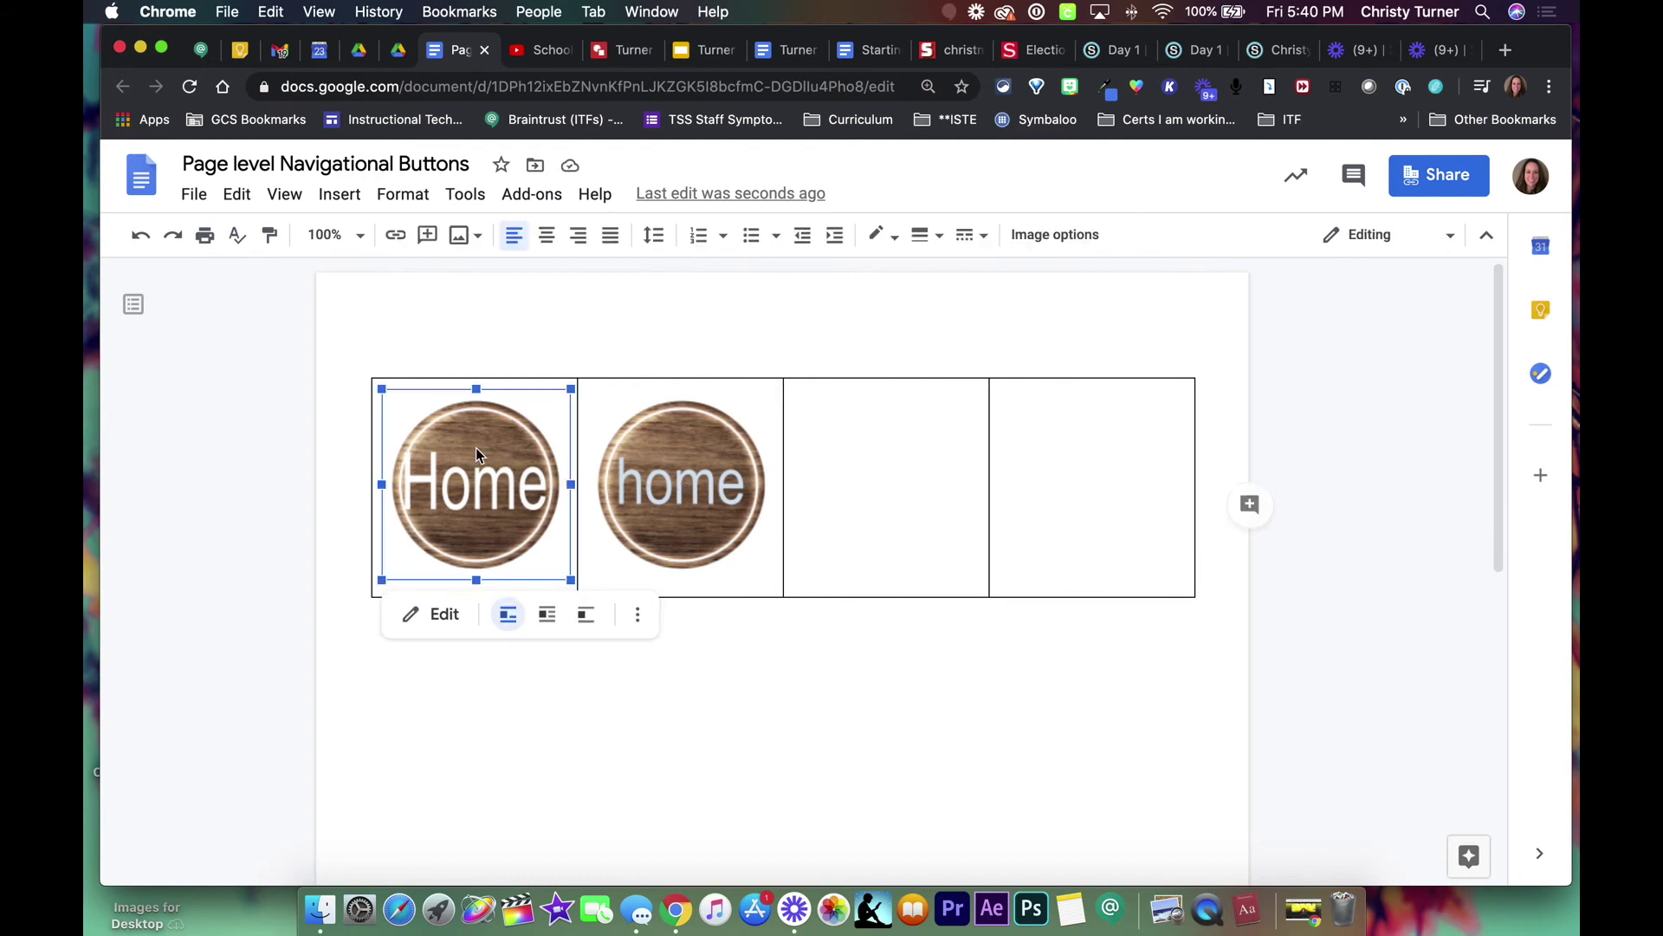
click(1116, 49)
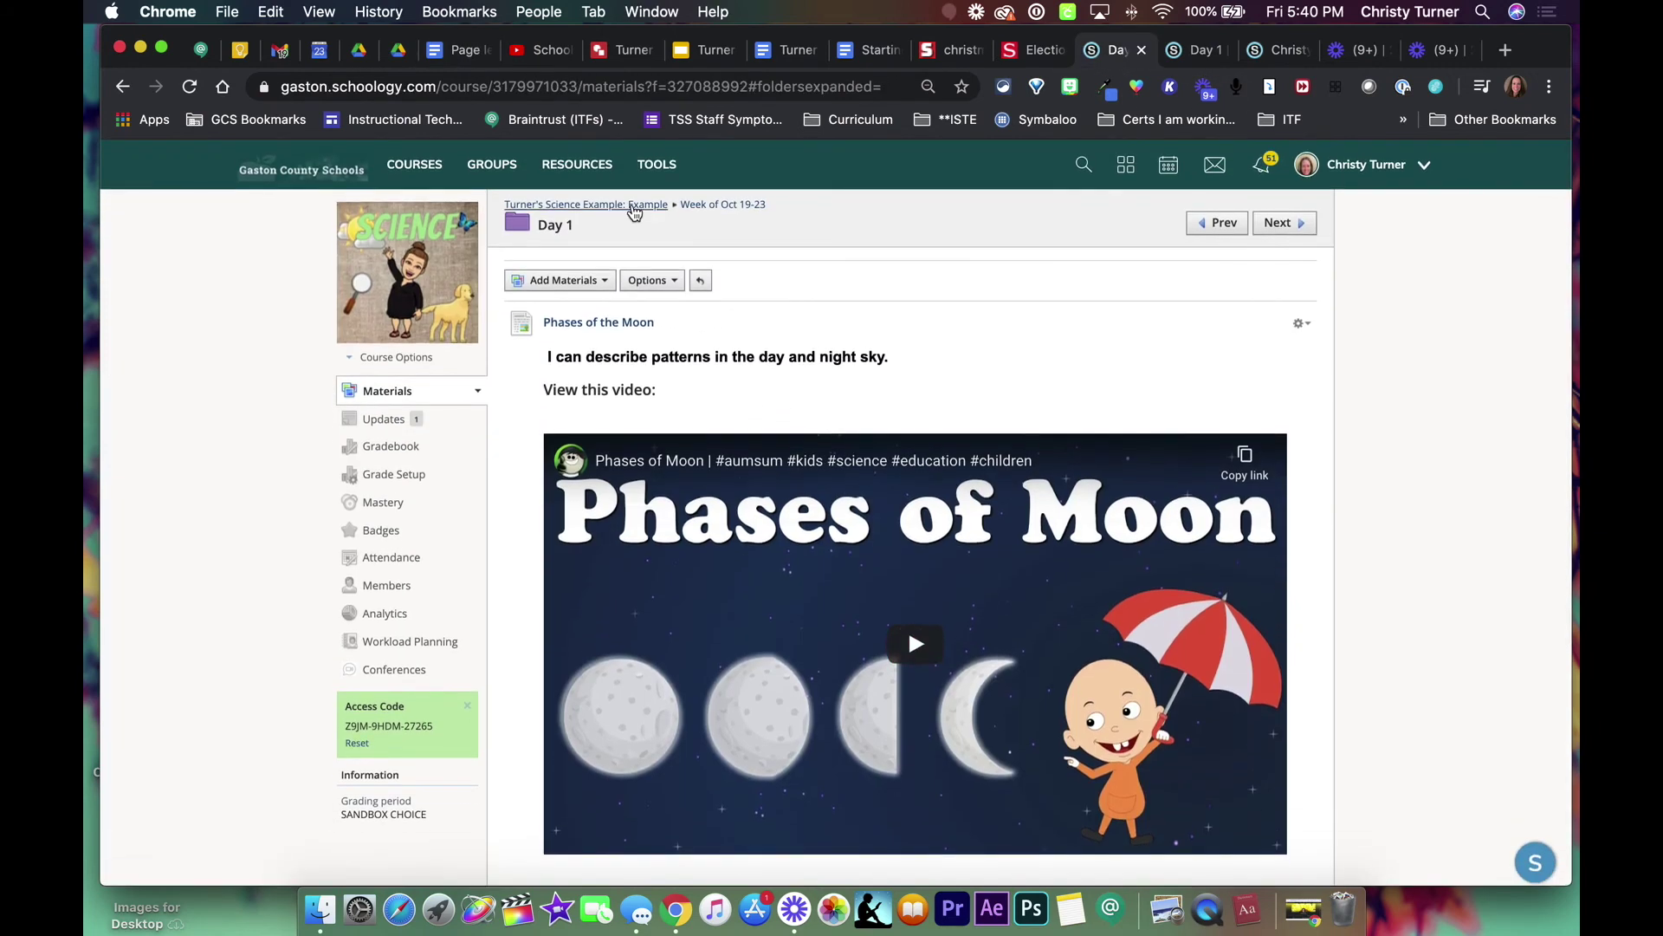
click(634, 205)
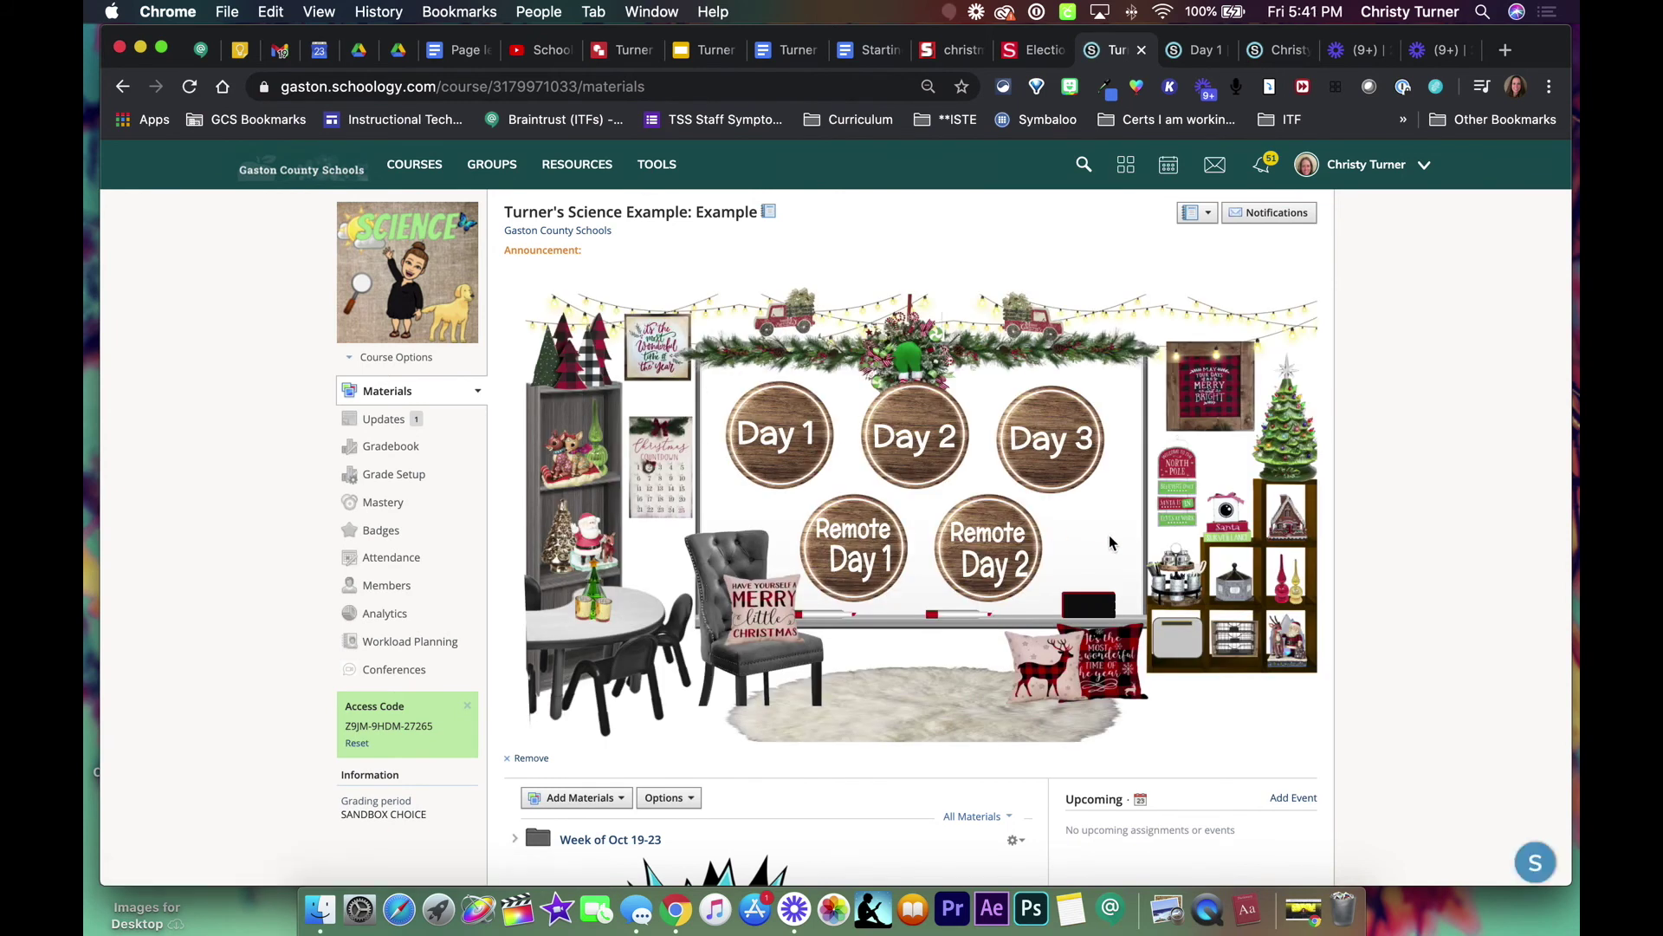
click(669, 87)
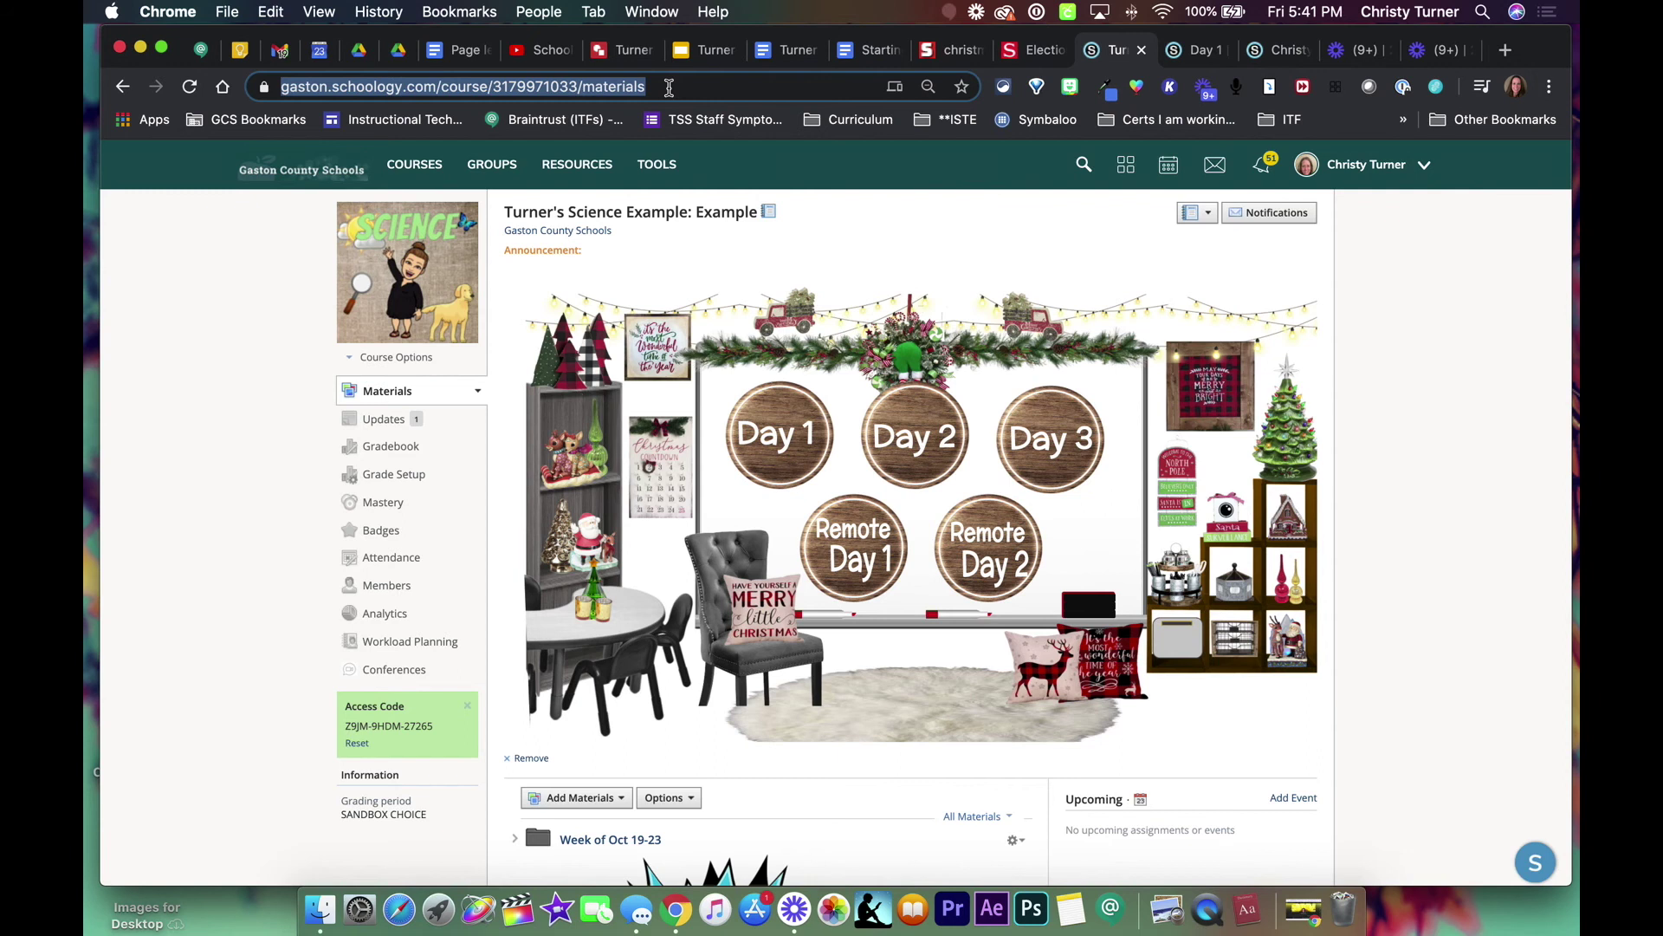
click(457, 49)
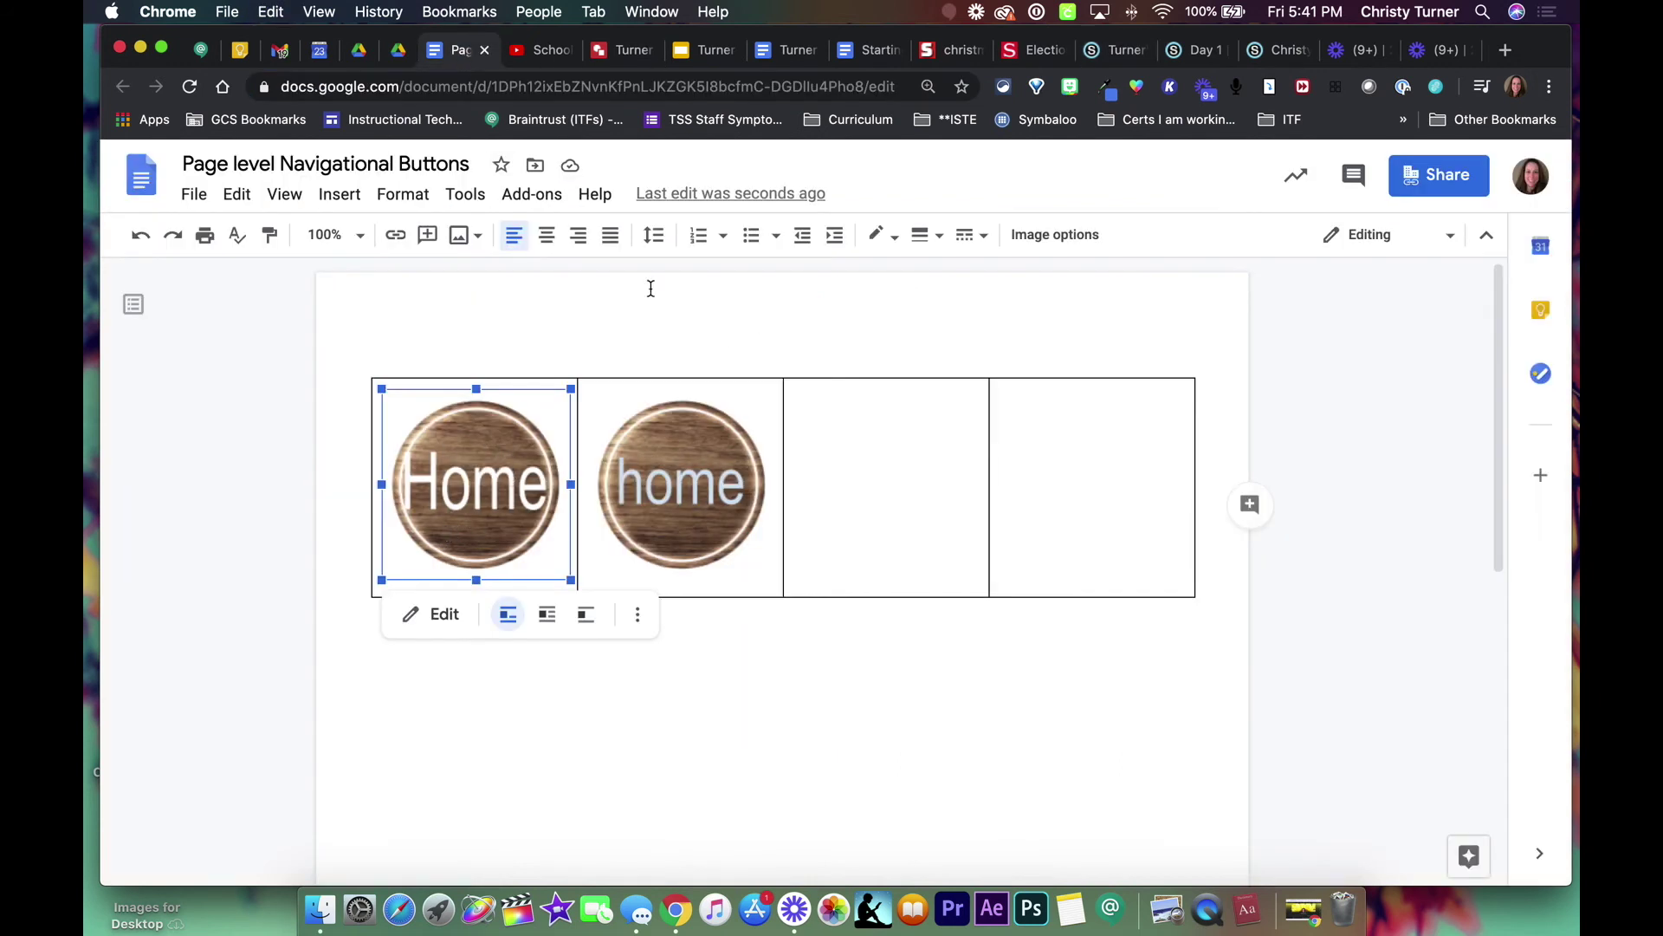
- Link the Home image to the pasted course Materials address and verify the link works
click(396, 235)
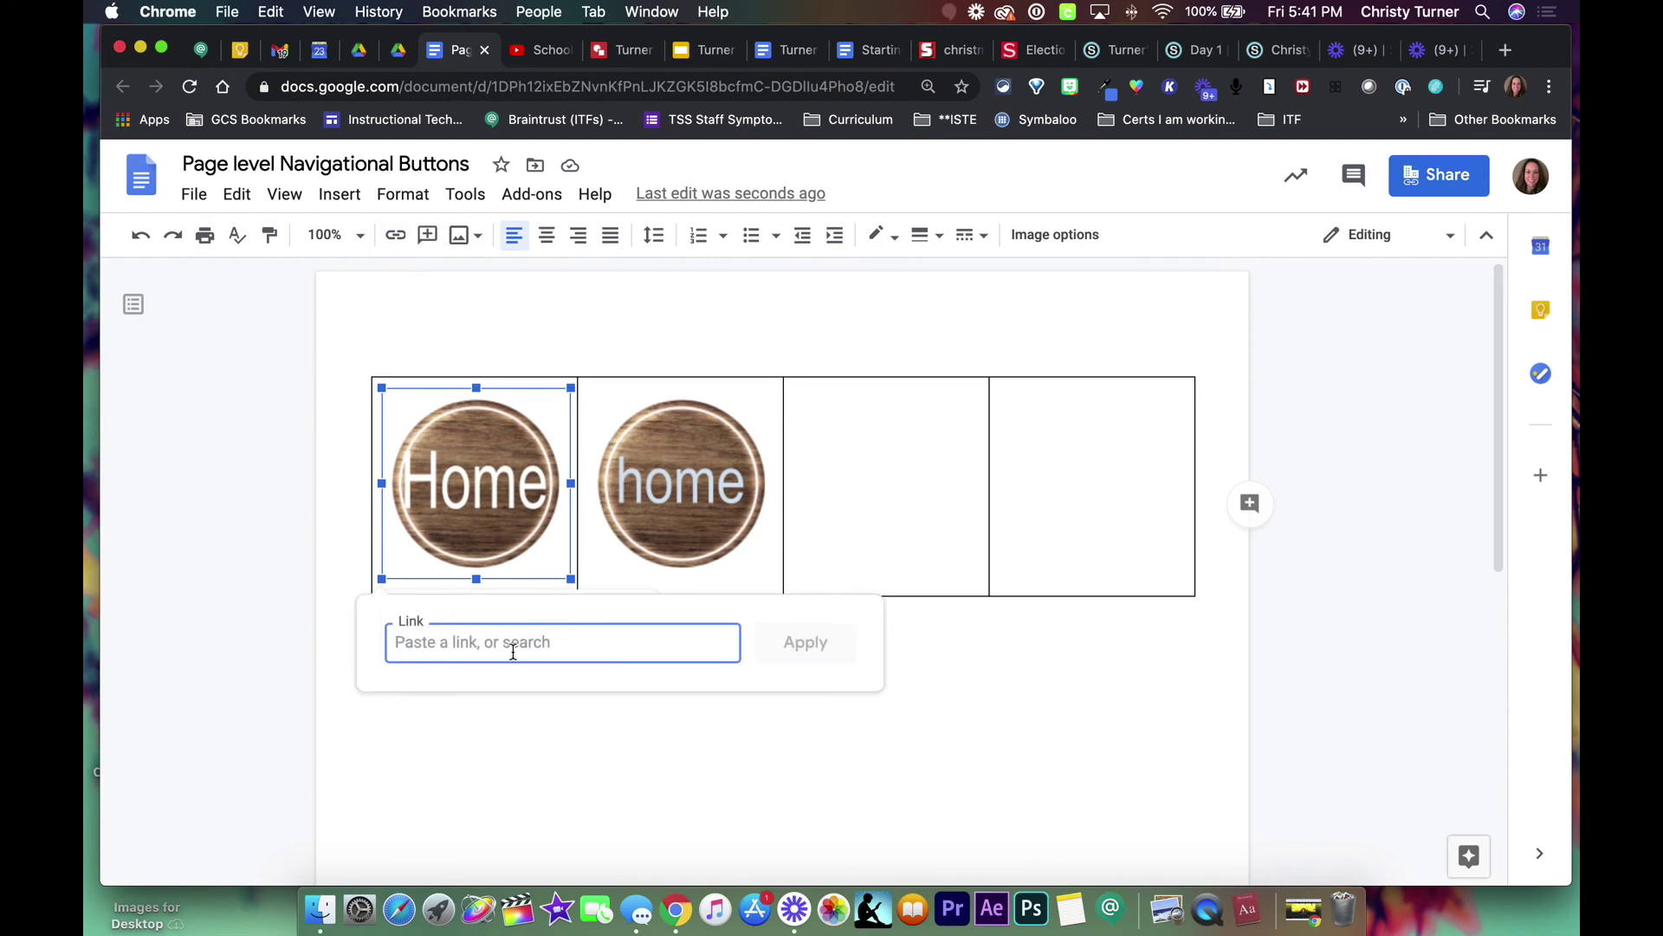
key(super+v)
click(804, 642)
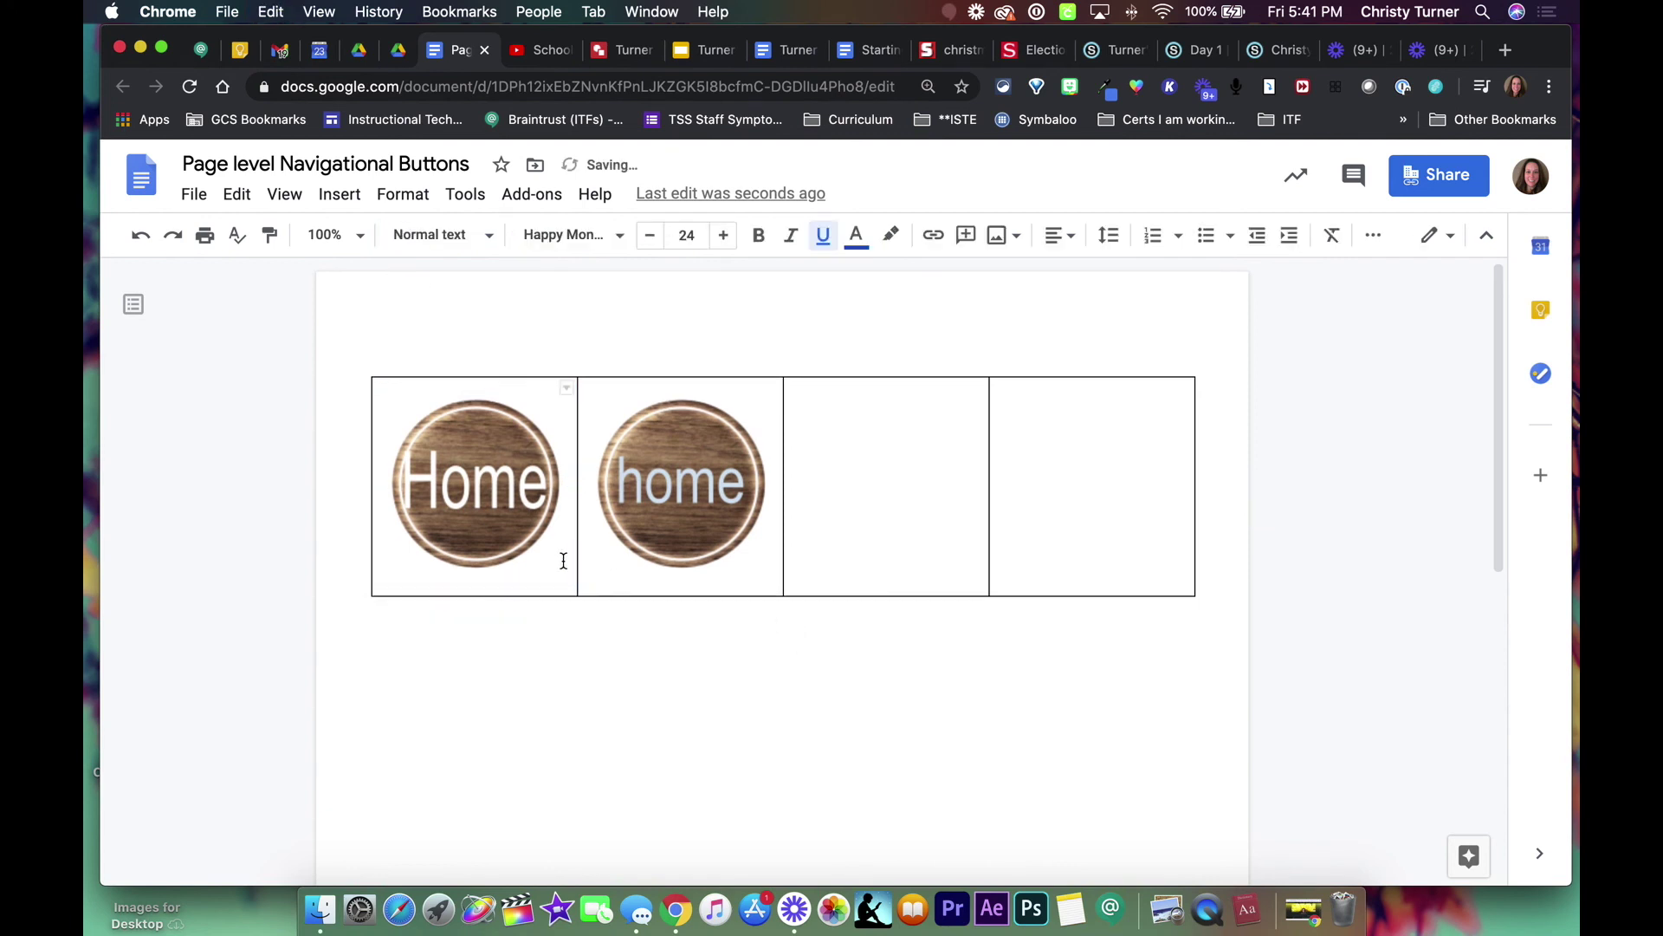
click(537, 542)
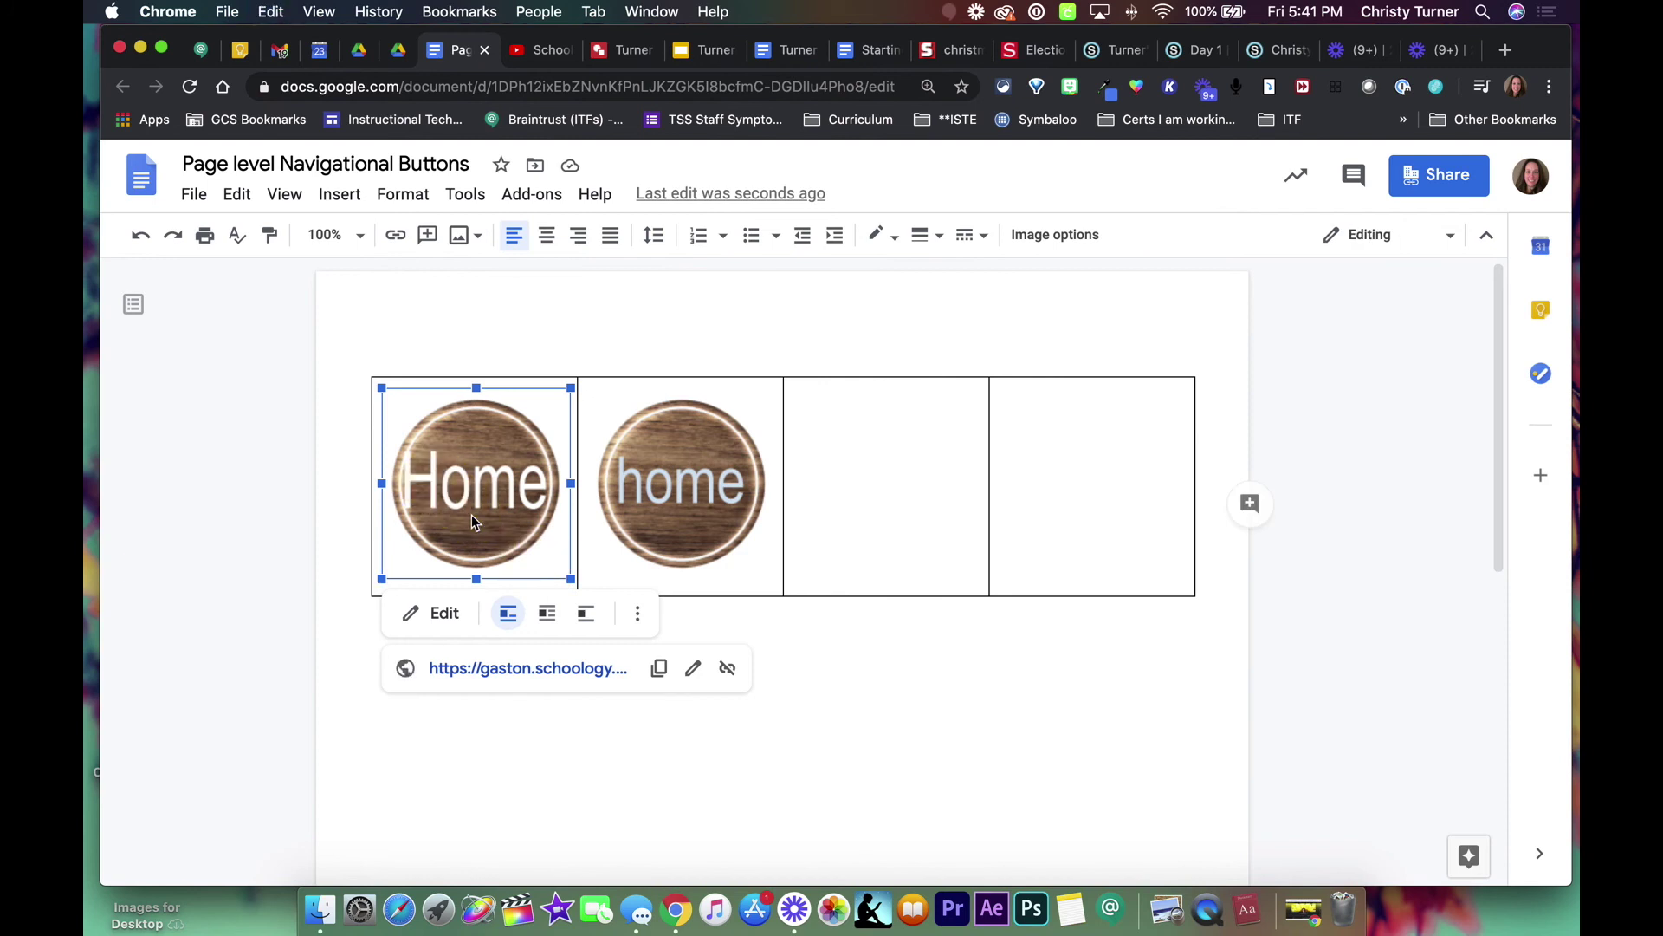
click(1117, 49)
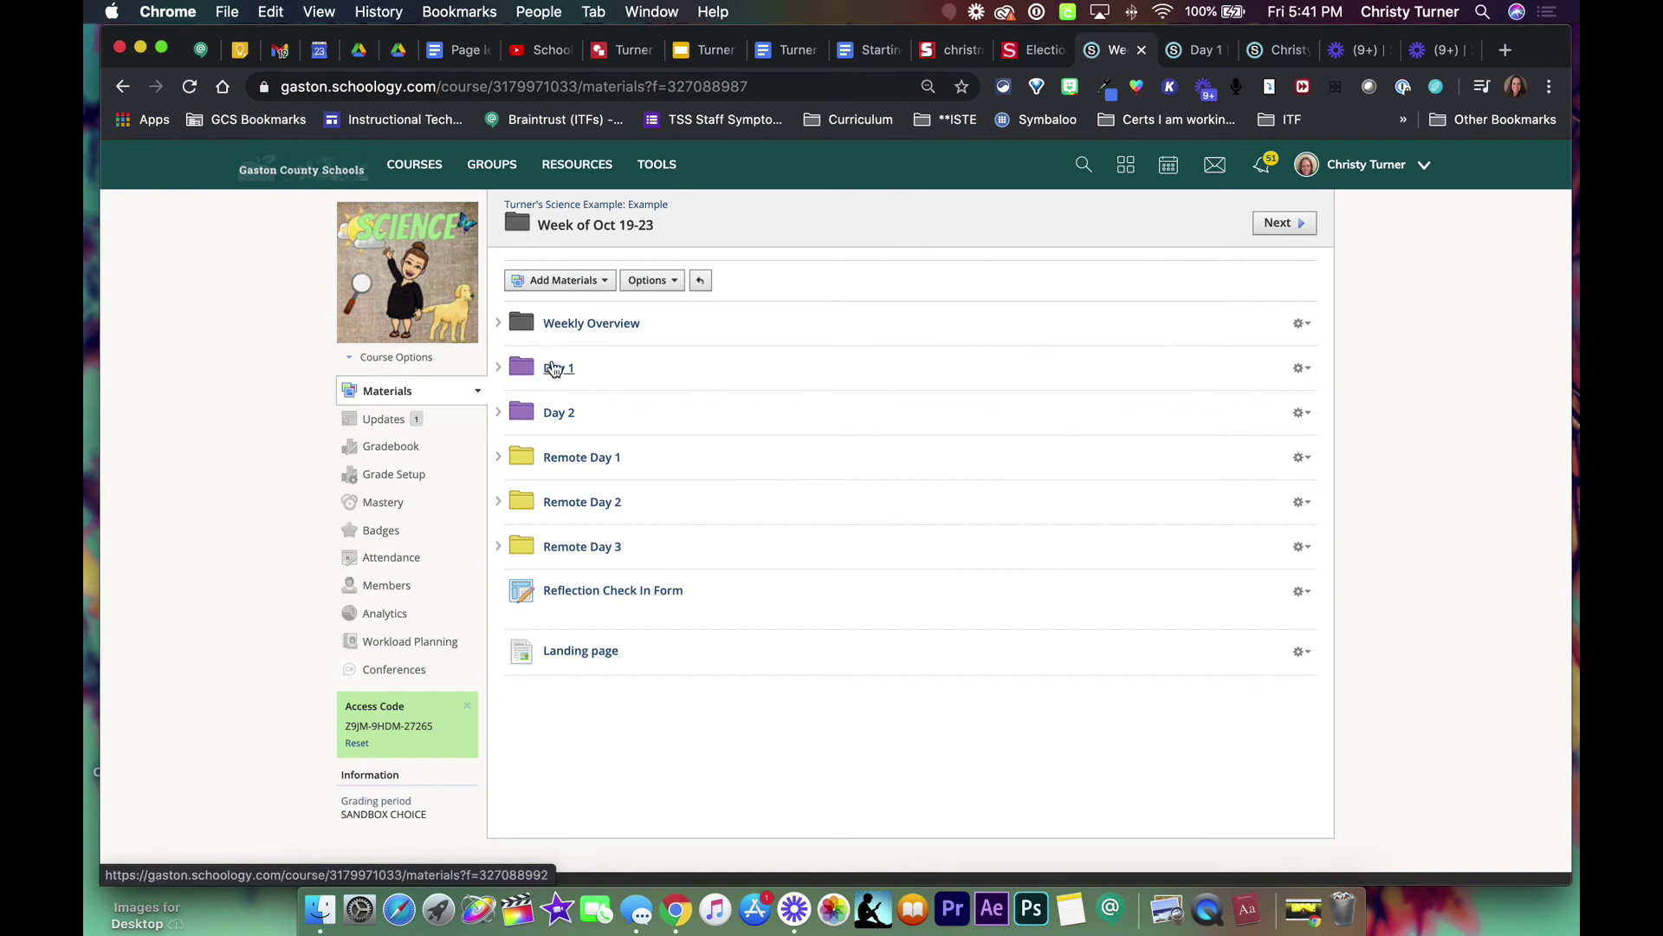
- Edit the Day 1 Phases of the Moon page, paste the linked Home image at the end, and save
click(554, 369)
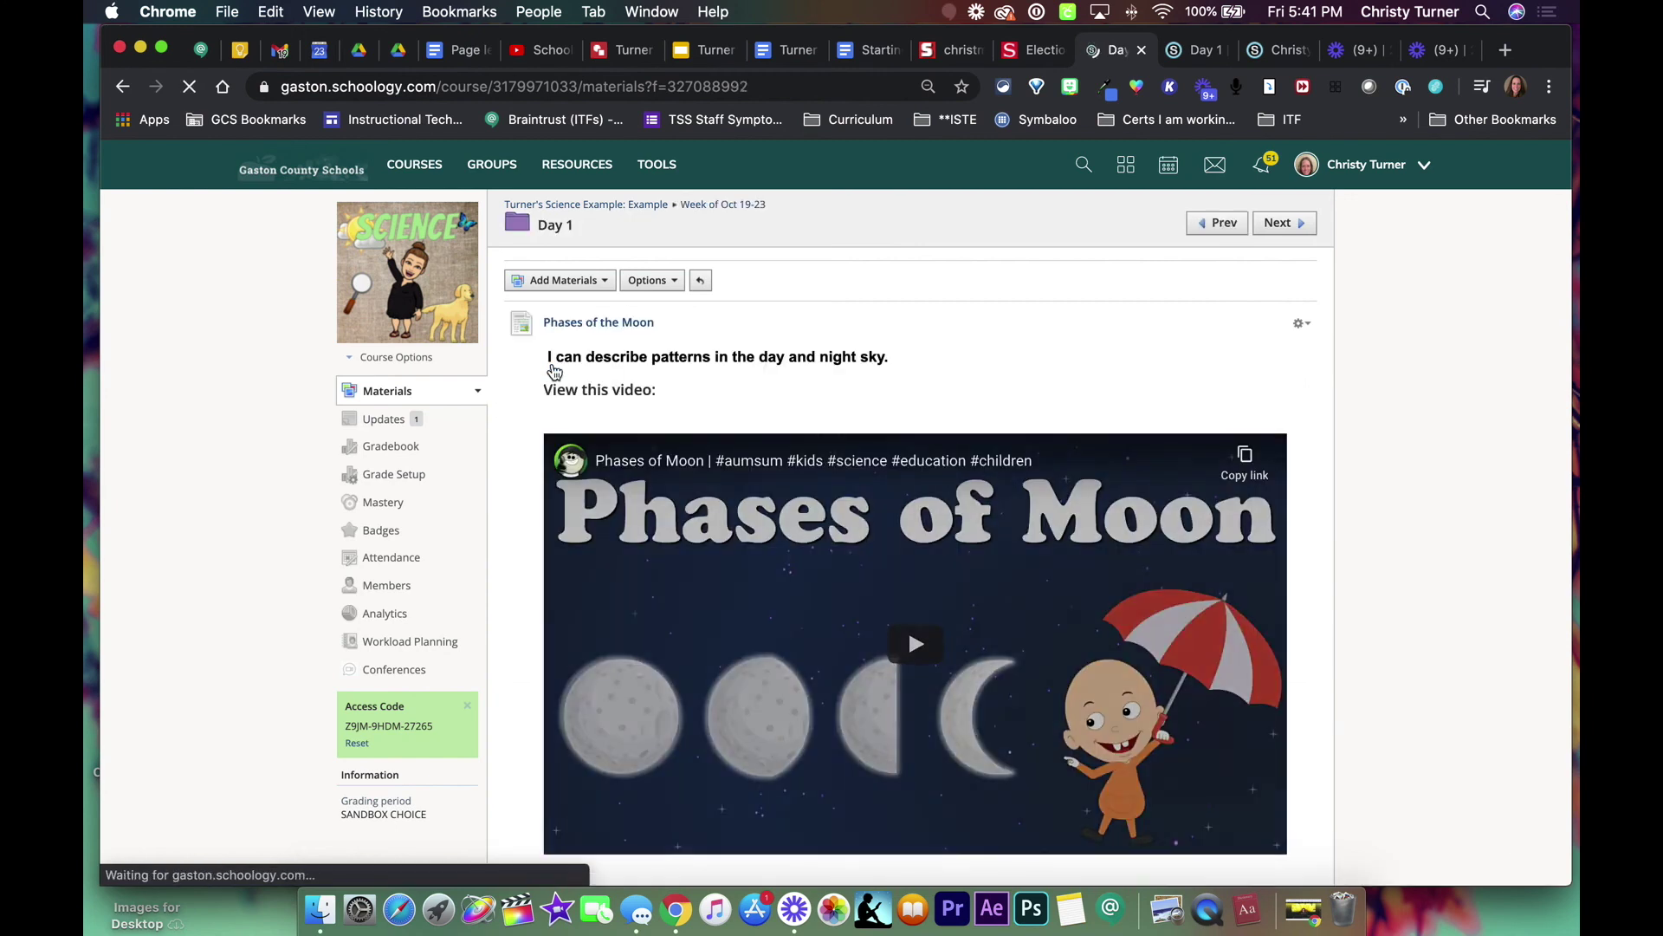
click(1300, 324)
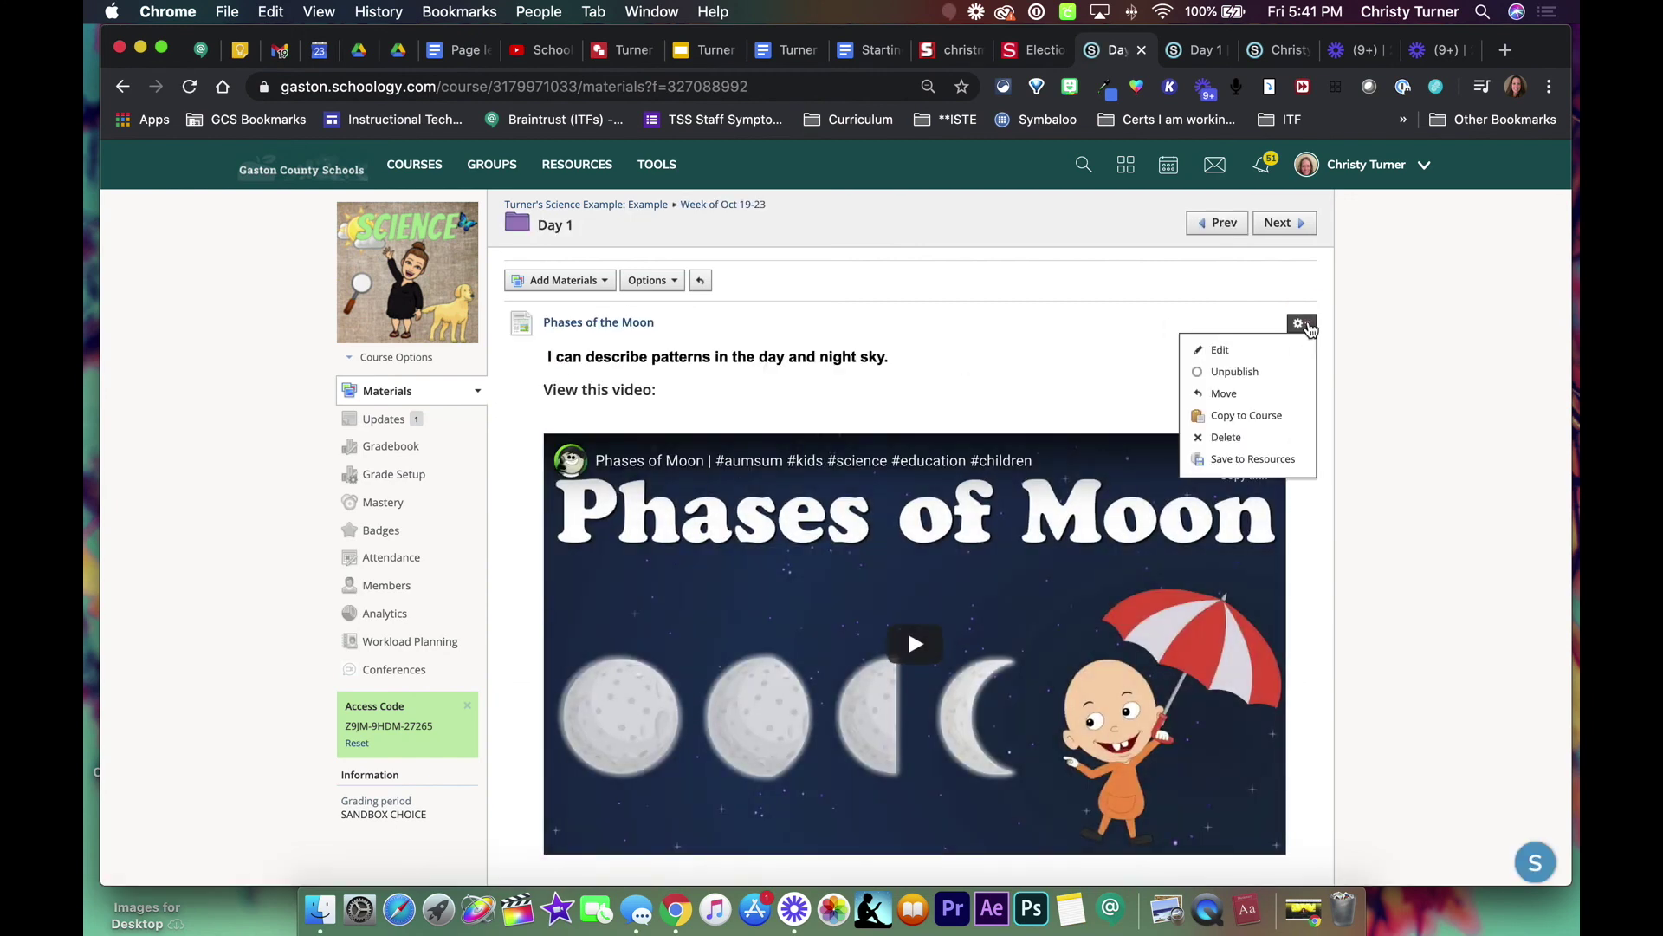
click(1248, 351)
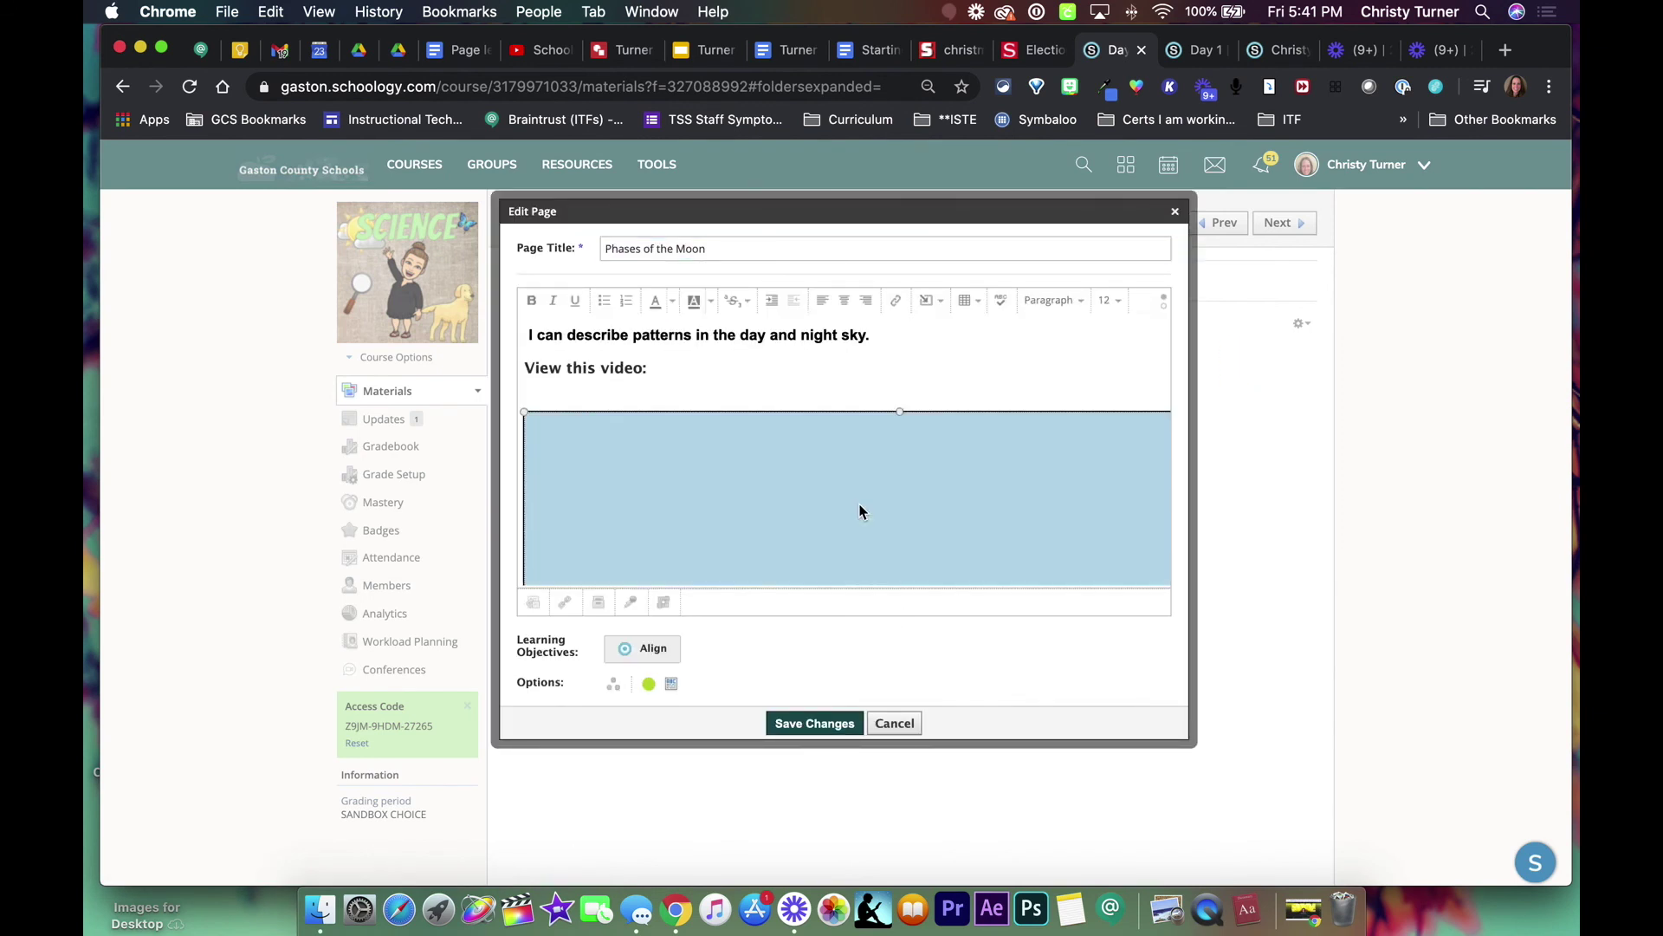
scroll(860, 507, down, 6)
click(555, 542)
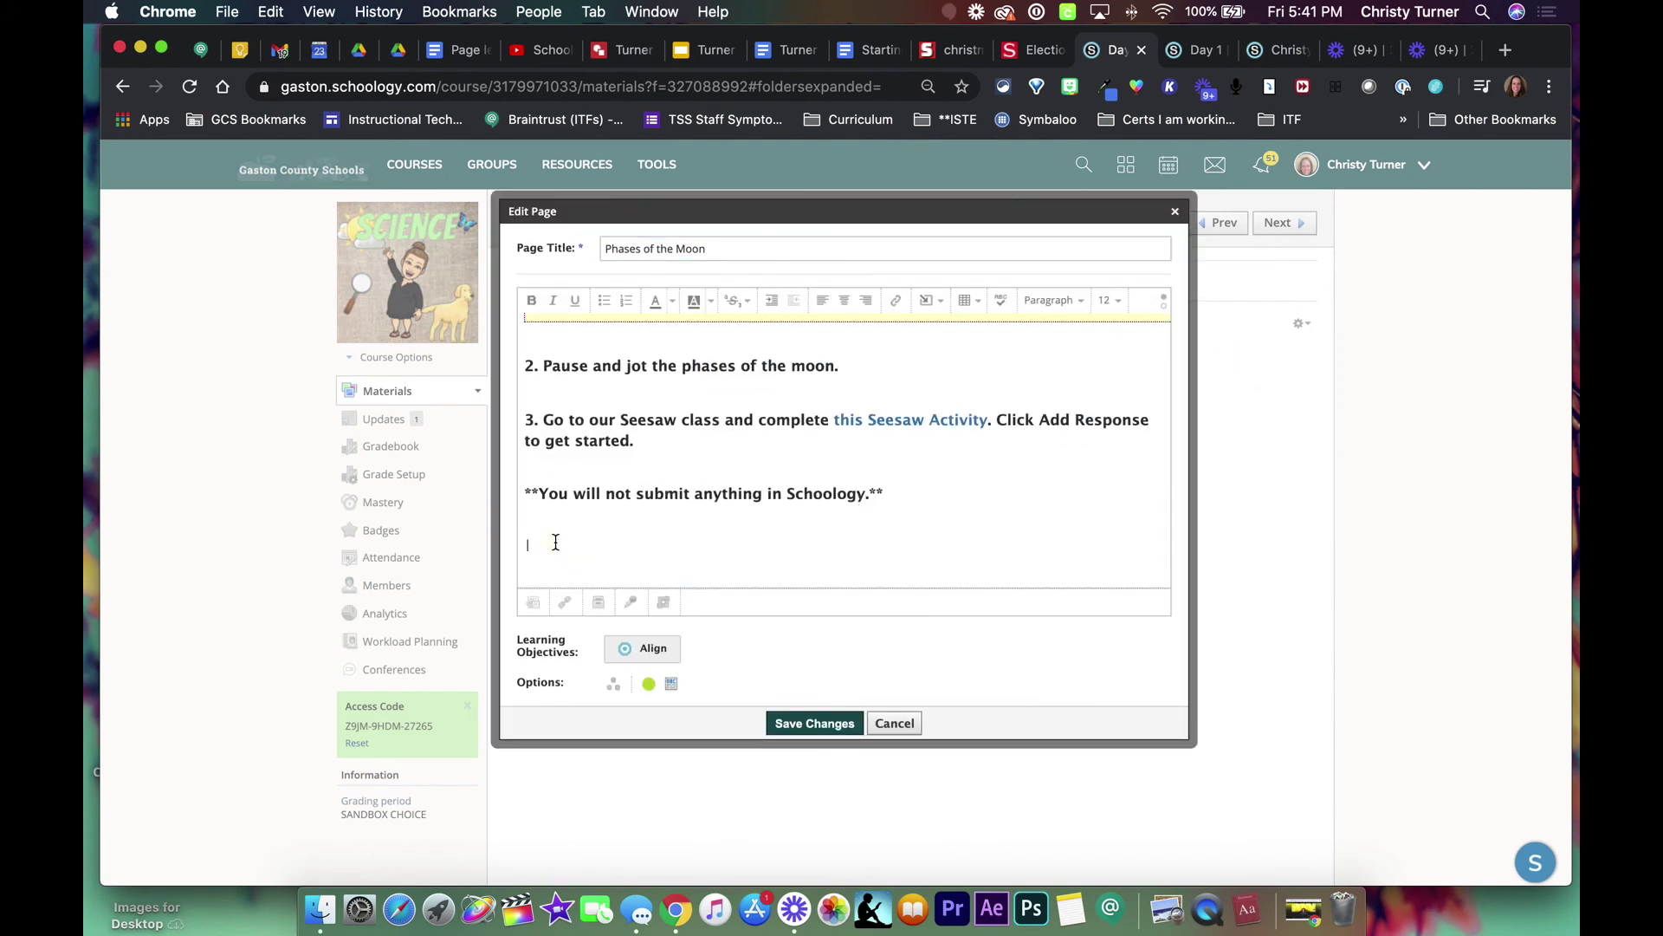
key(super+v)
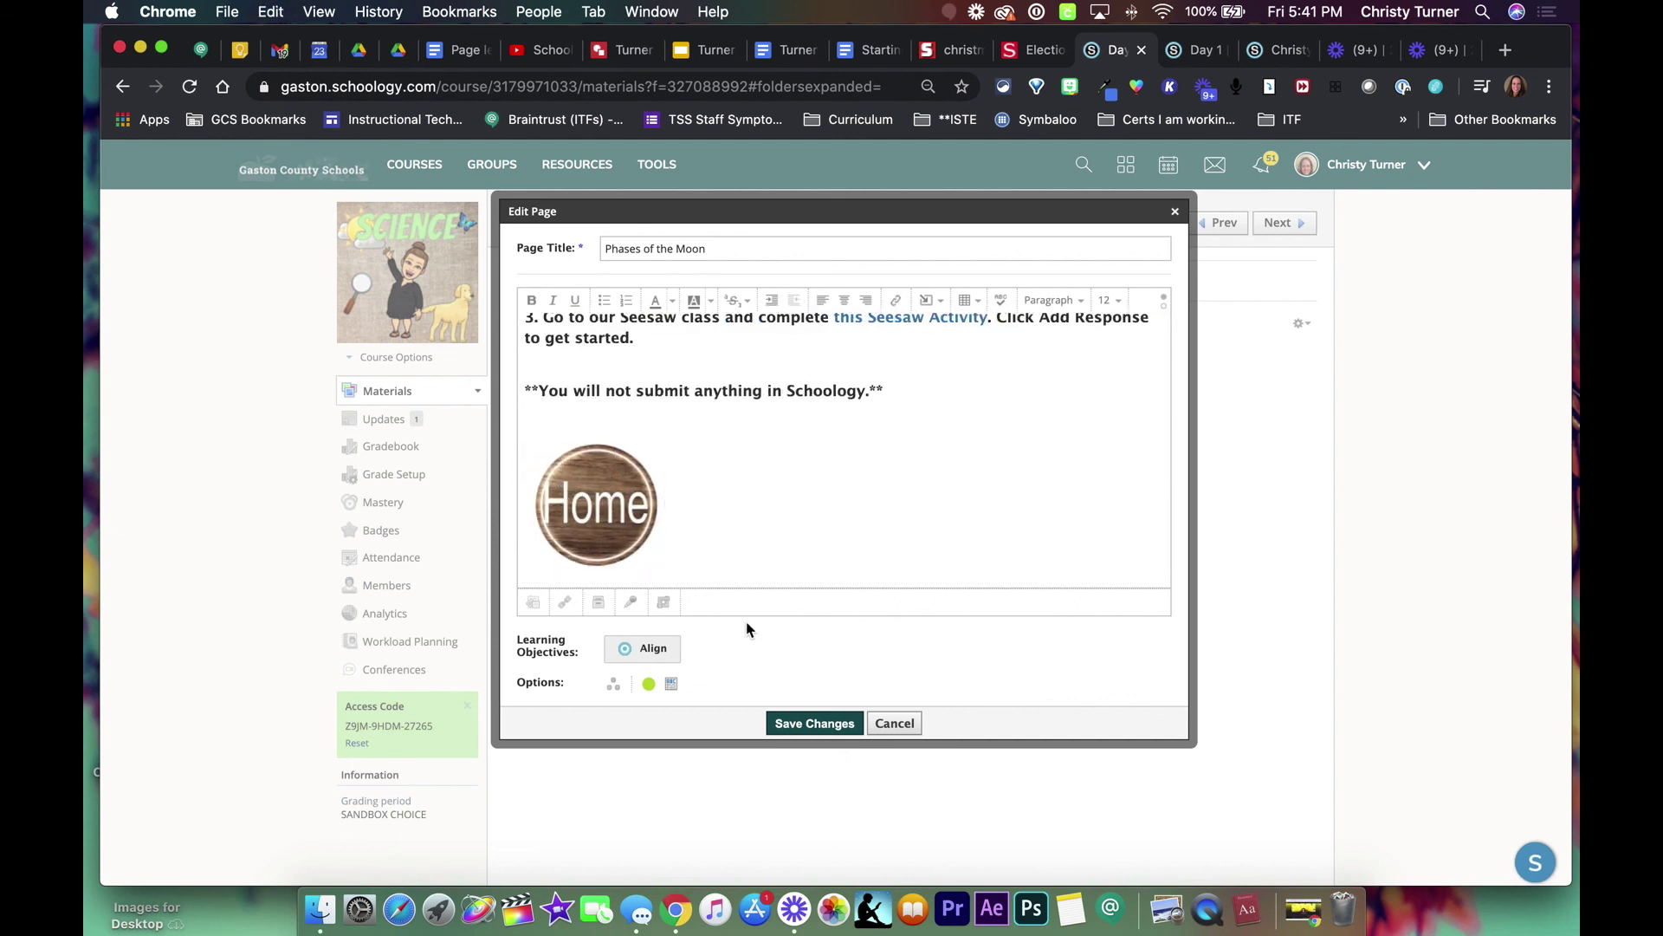
click(803, 723)
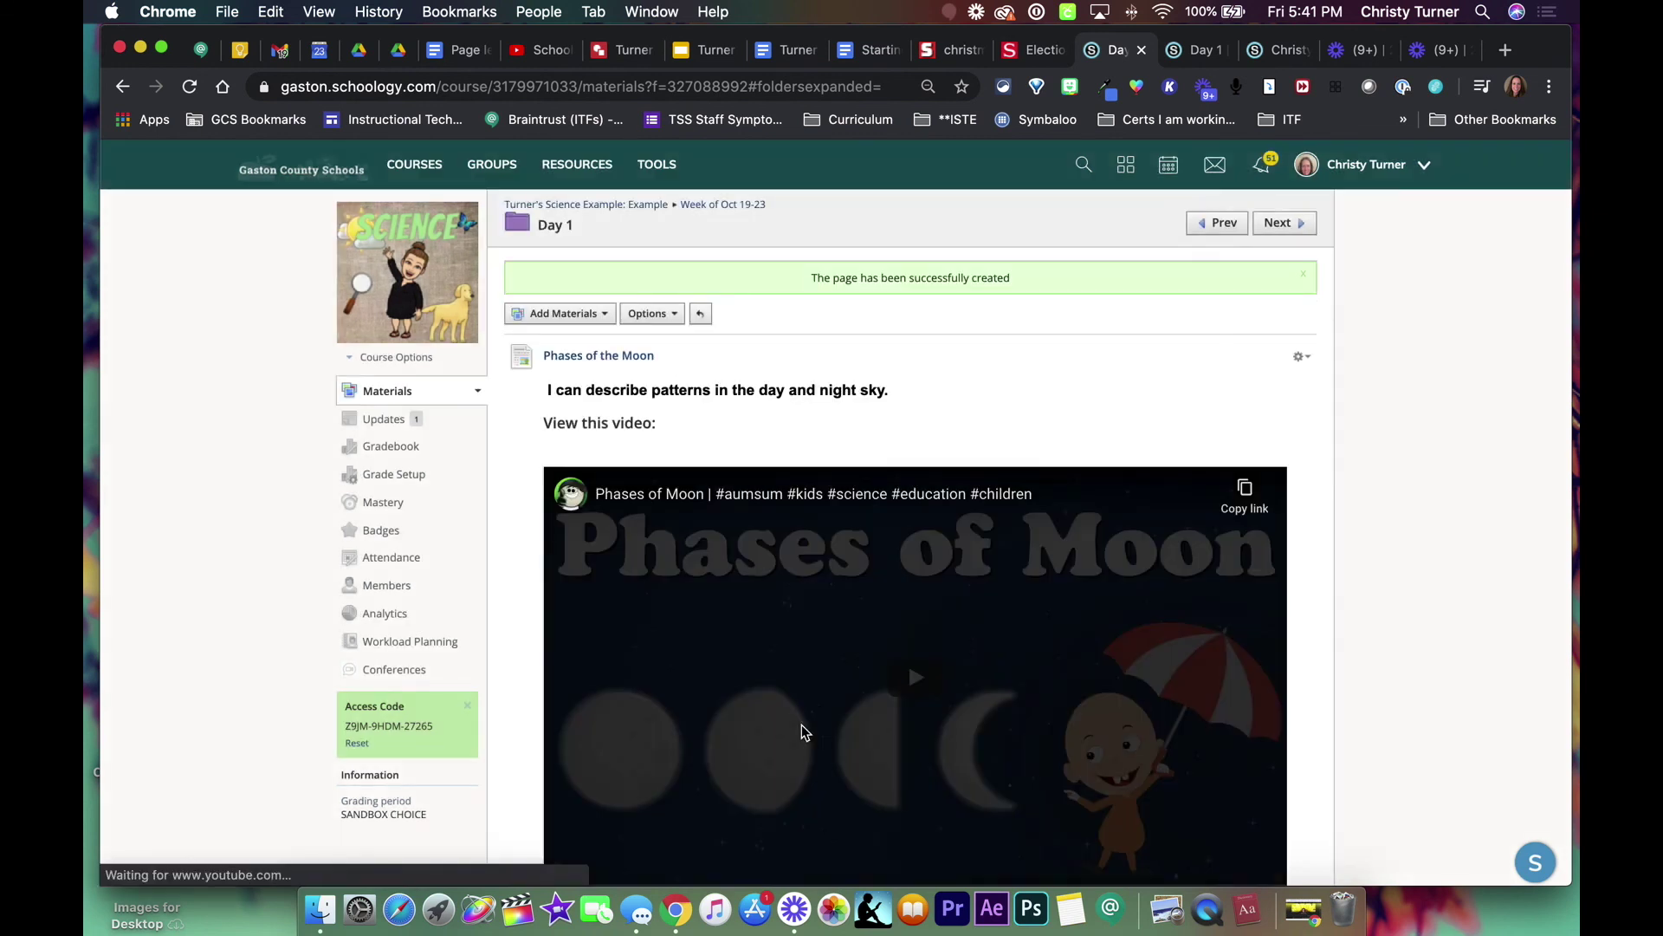
- Scroll to the bottom of the Day 1 page and follow the Home image to the Materials page
scroll(764, 632, down, 1)
scroll(765, 632, down, 5)
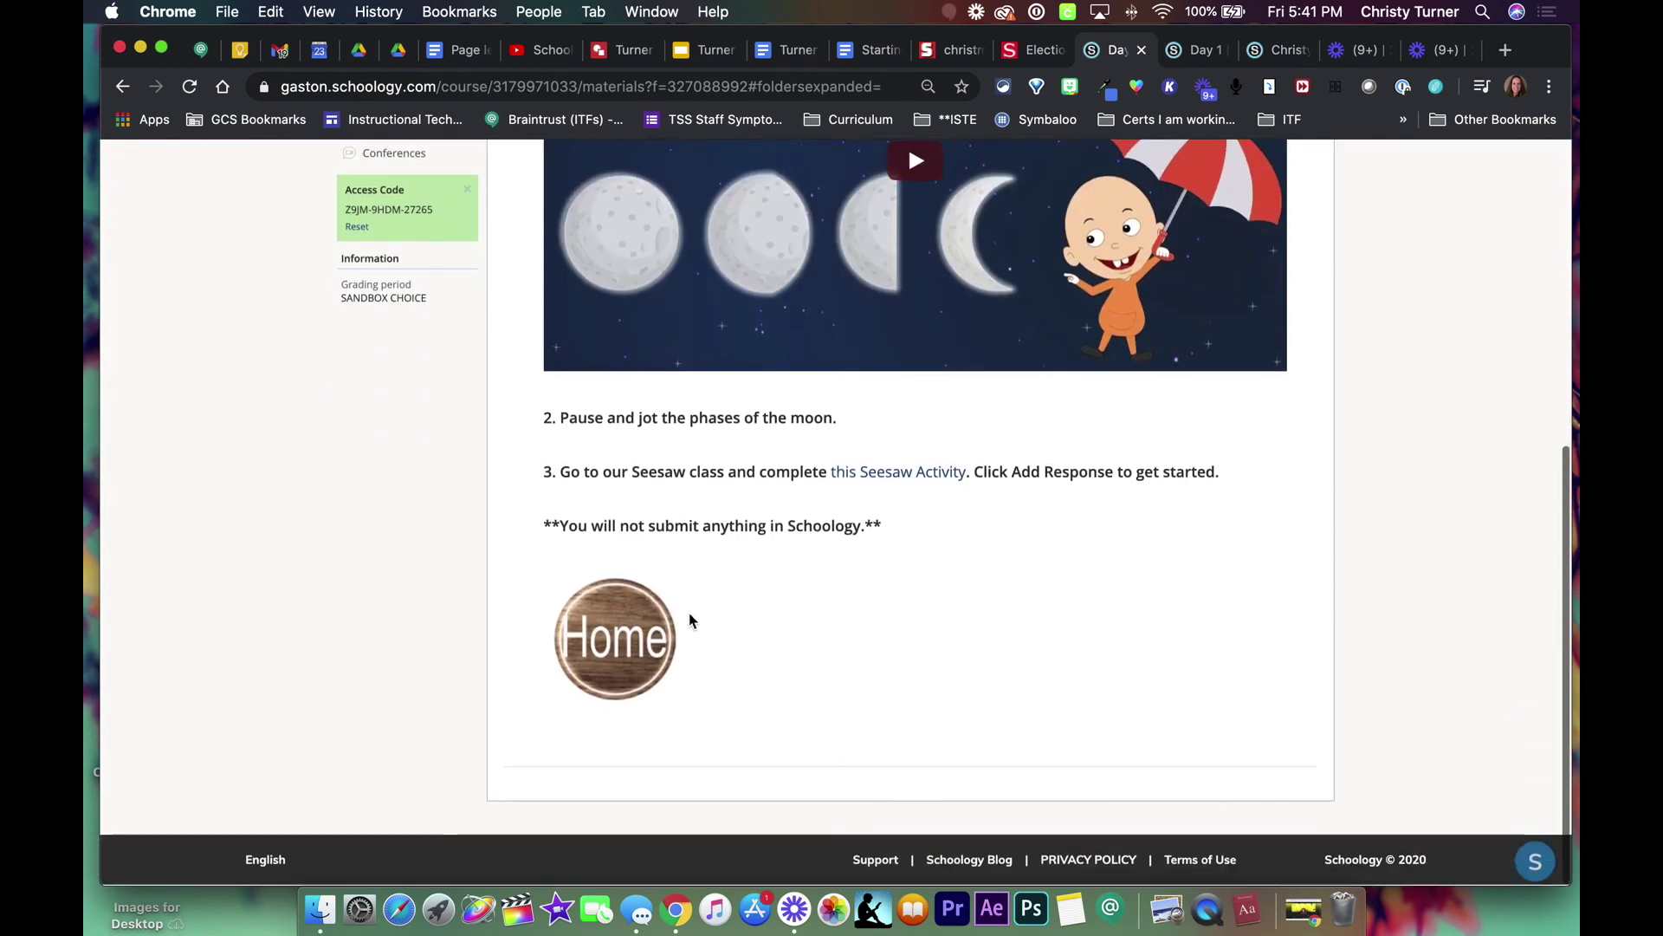
click(617, 645)
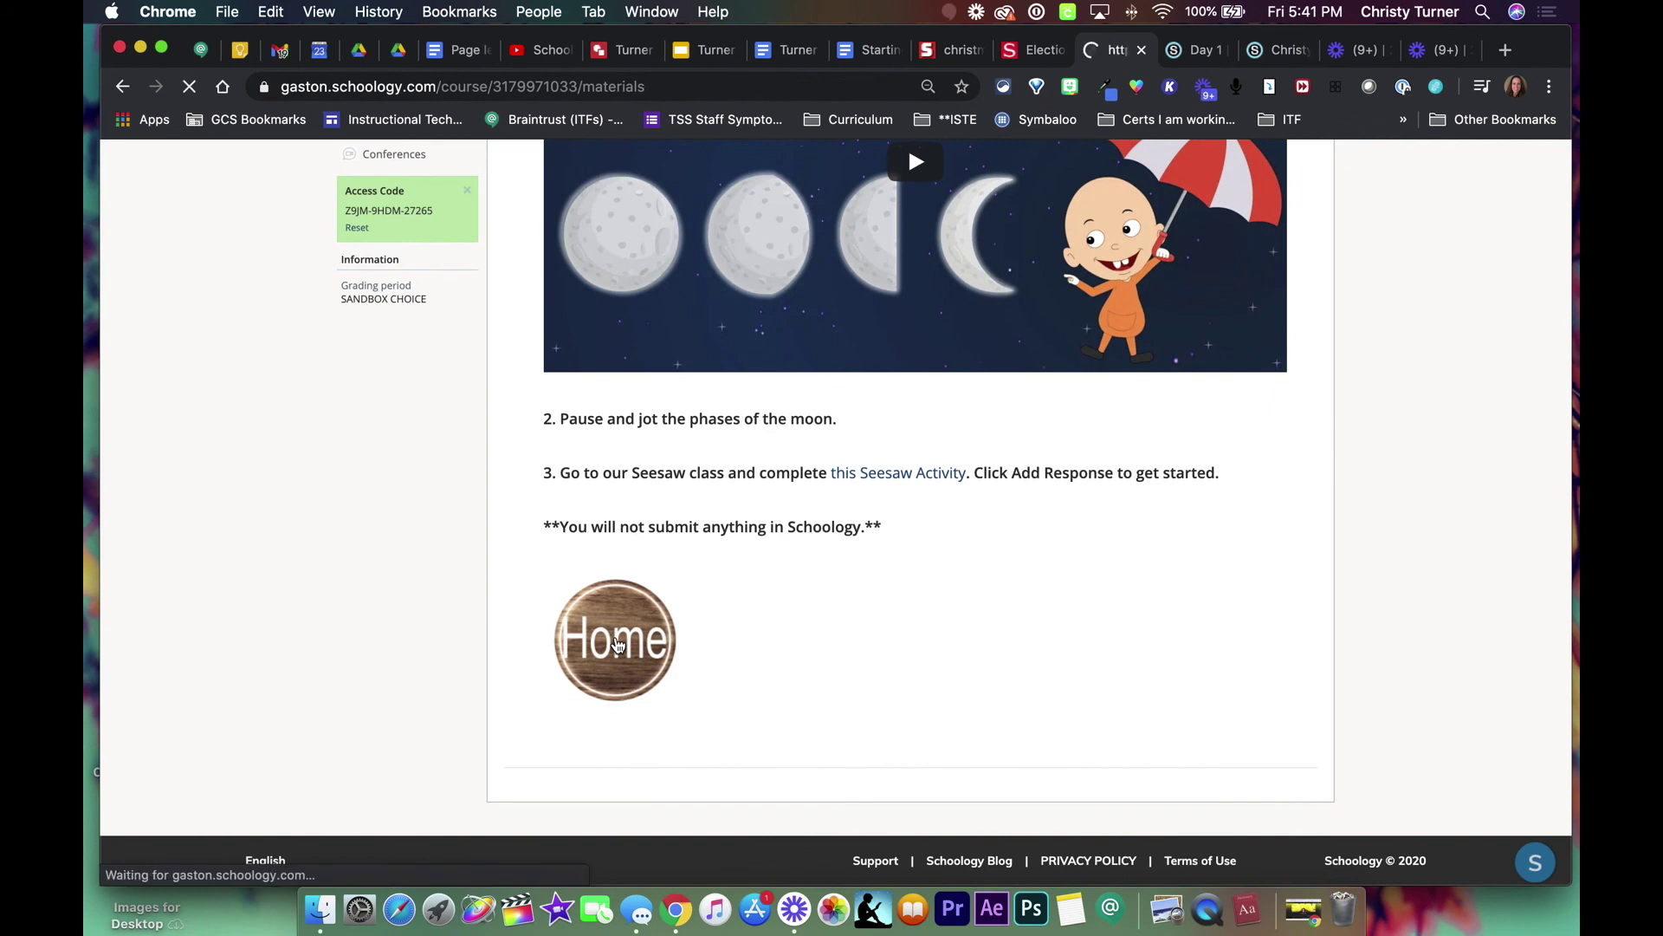